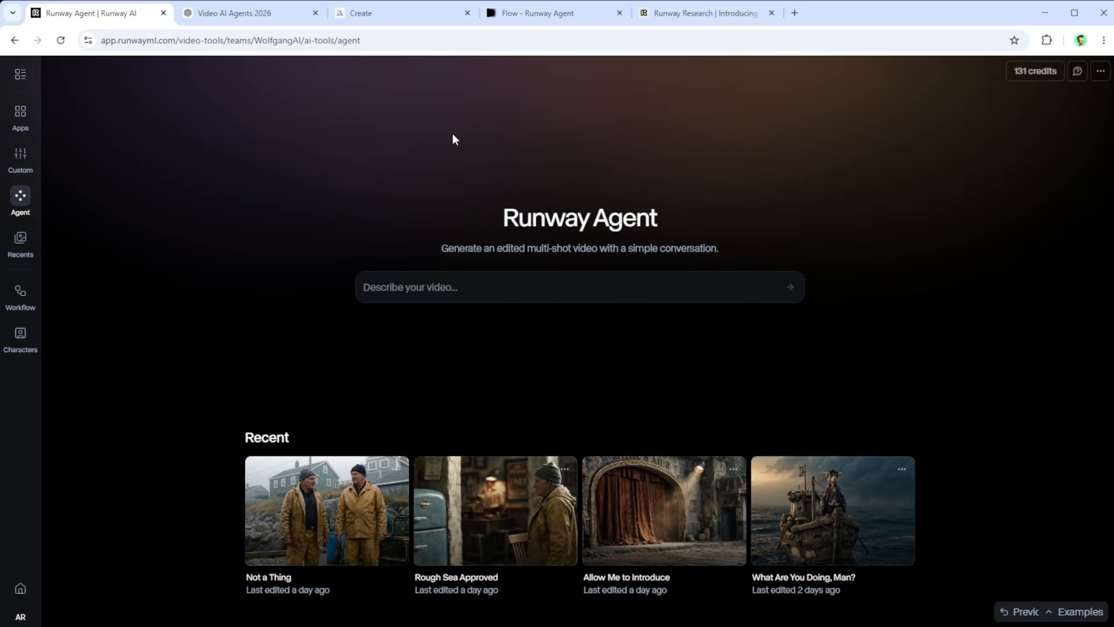
# Step: Review the ChatGPT research on complex and avatar-focused Video AI agents, and open the Google Flow creation studio
pyautogui.click(233, 13)
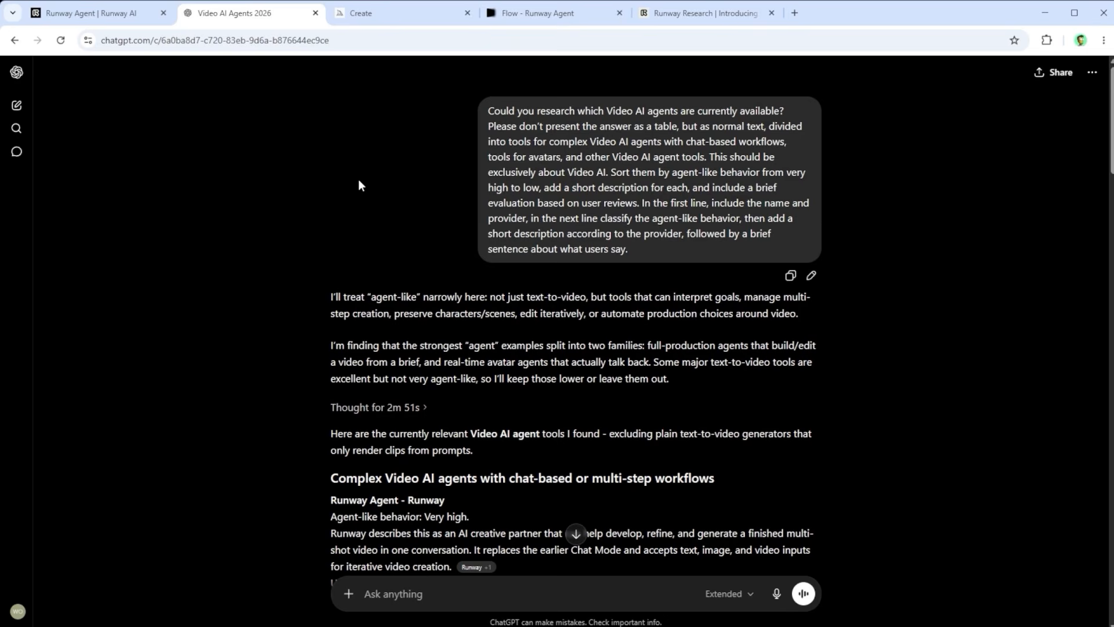
pyautogui.scroll(-3, 358, 180)
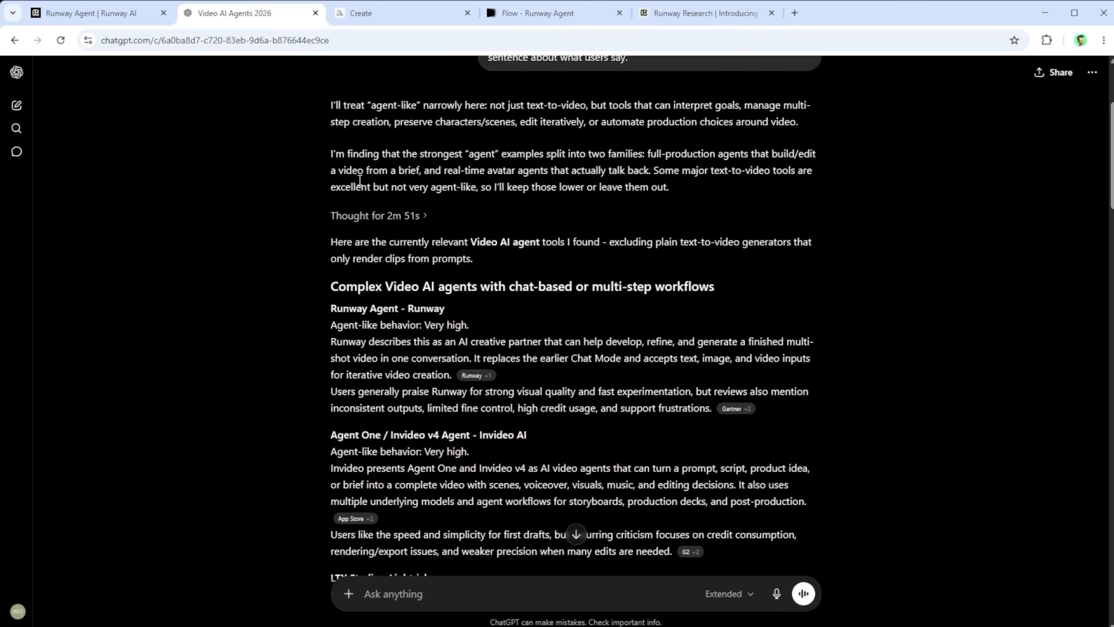
pyautogui.scroll(-1, 359, 179)
pyautogui.scroll(-5, 360, 180)
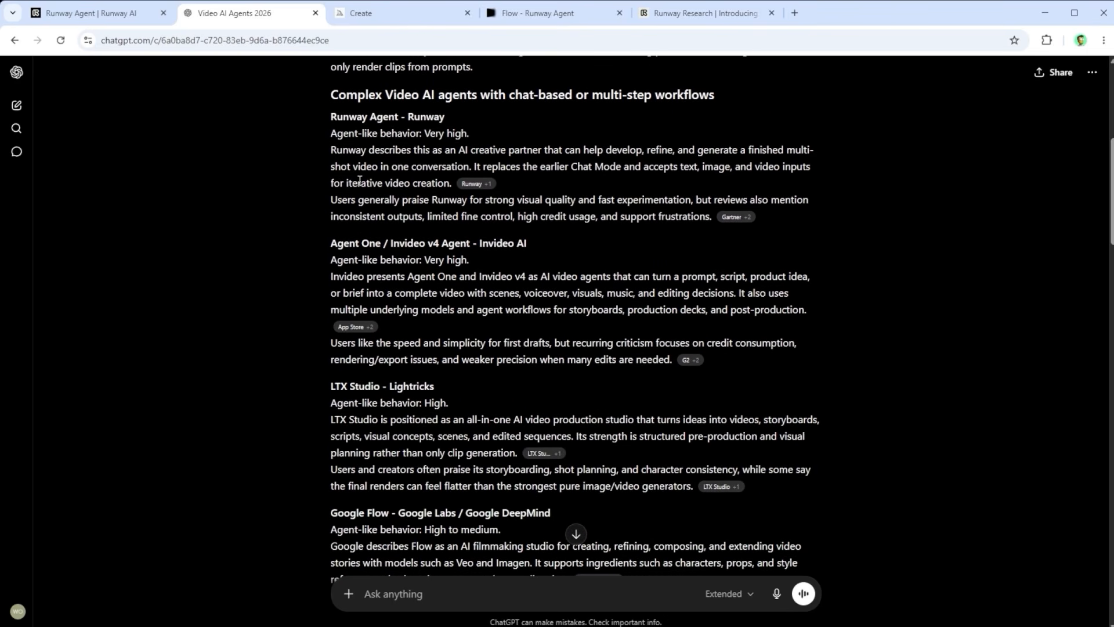
pyautogui.scroll(-3, 360, 181)
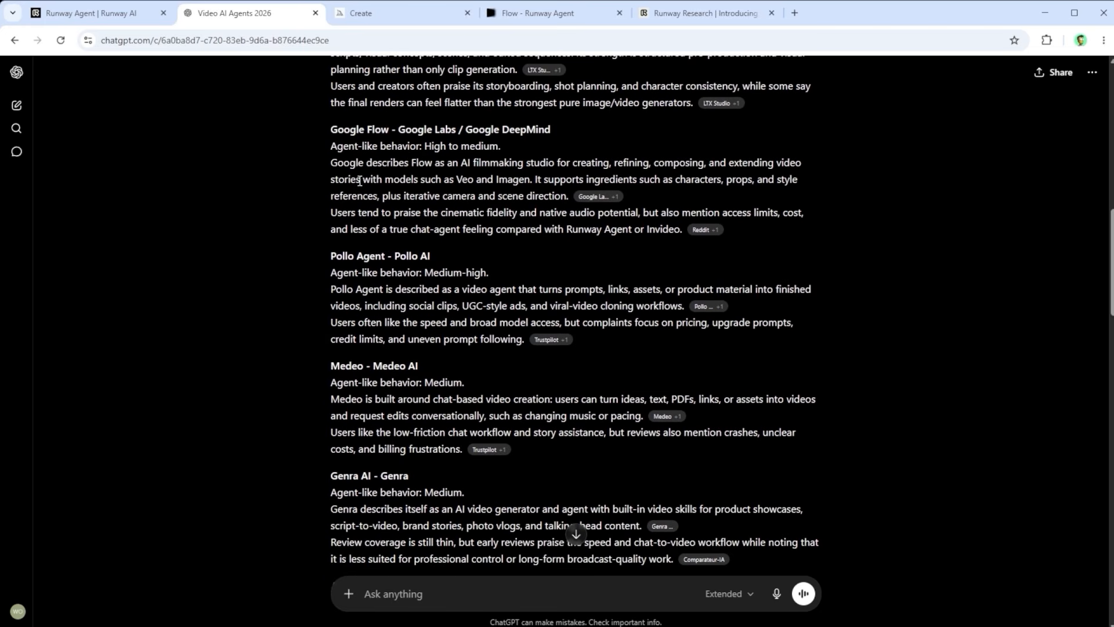
pyautogui.scroll(-1, 359, 181)
pyautogui.scroll(-4, 359, 185)
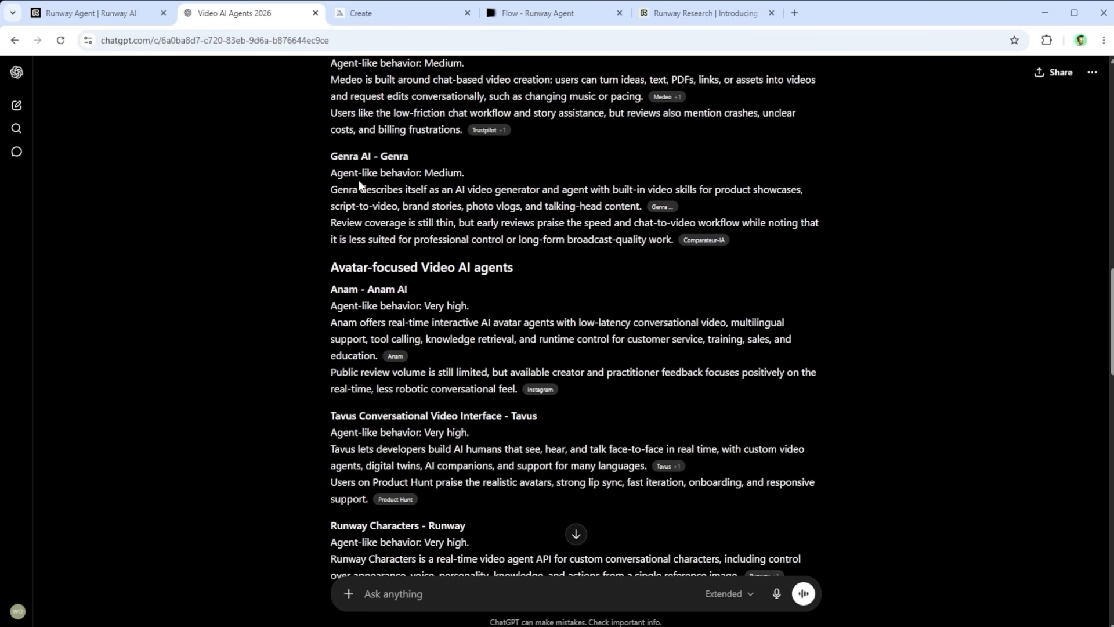
pyautogui.scroll(-1, 359, 185)
pyautogui.scroll(-2, 359, 181)
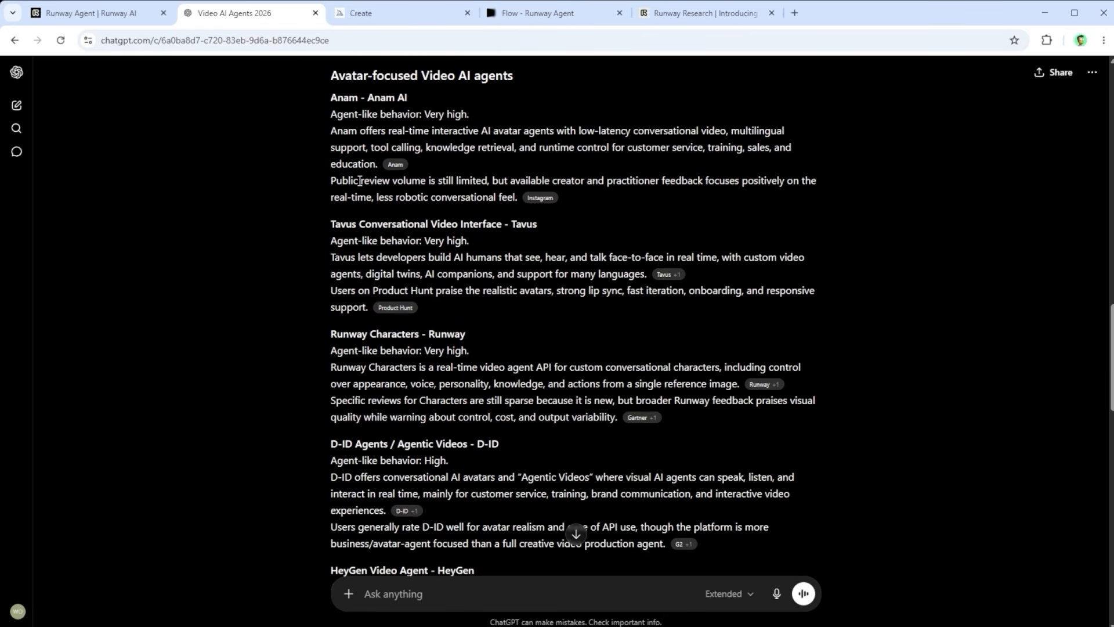
pyautogui.scroll(-1, 360, 181)
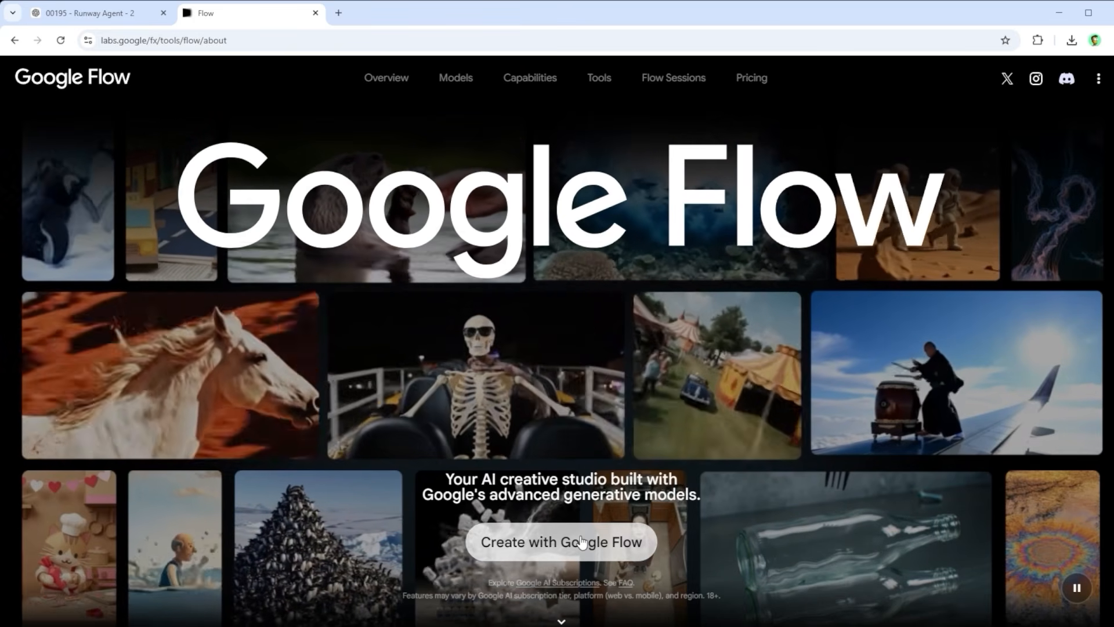
pyautogui.click(582, 542)
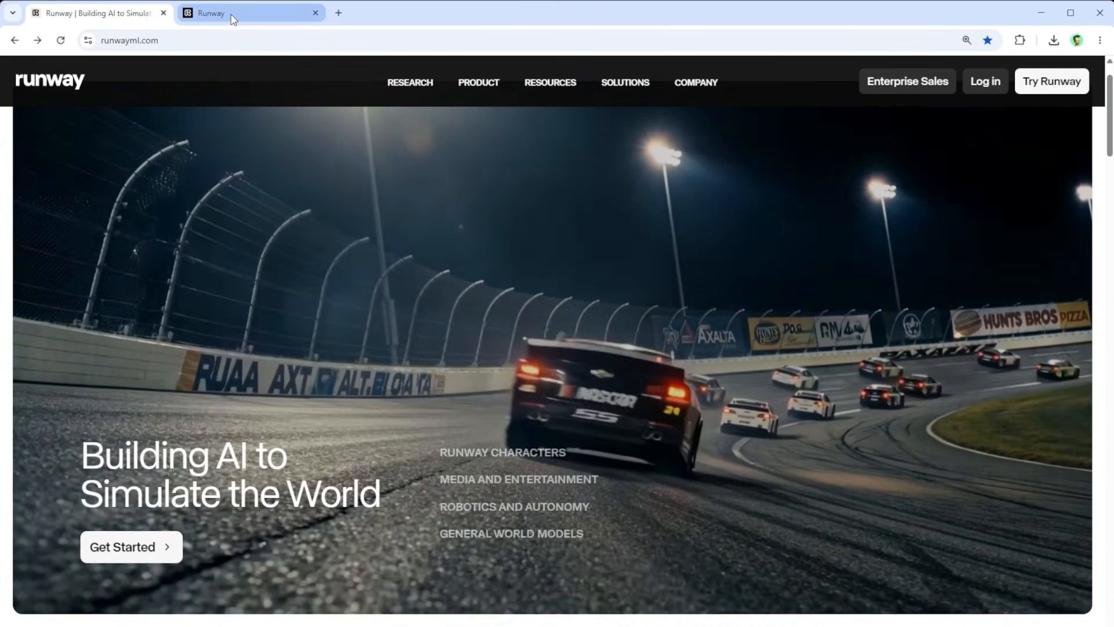
# Step: Browse Runway's app categories: Custom, Image, Video and Audio, ending on Starter Kits
pyautogui.click(231, 17)
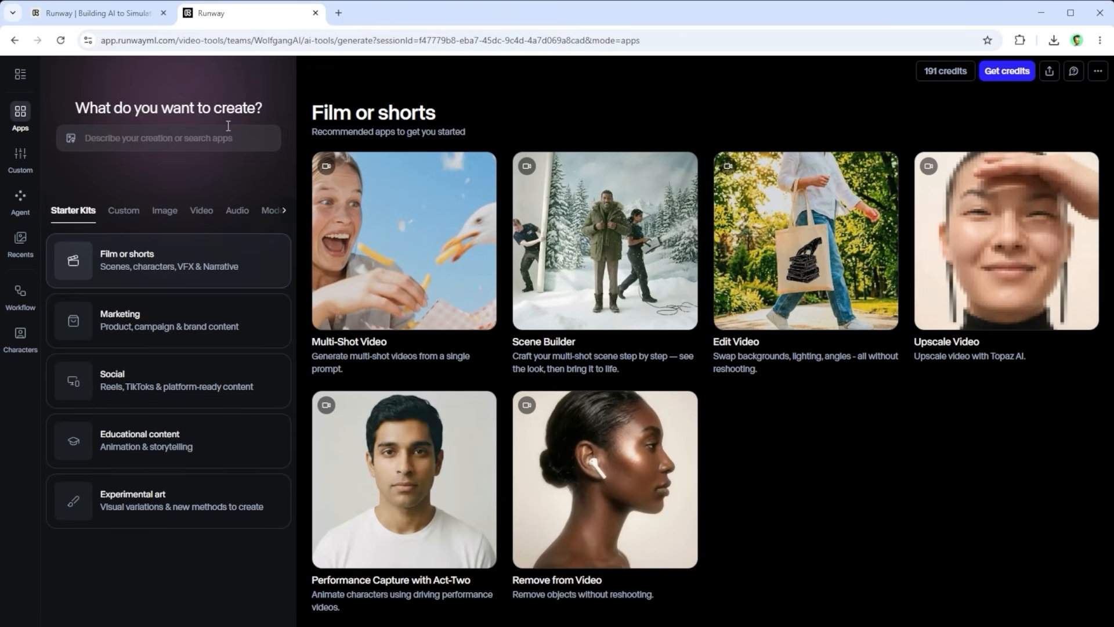
pyautogui.moveTo(271, 106); pyautogui.dragTo(68, 109)
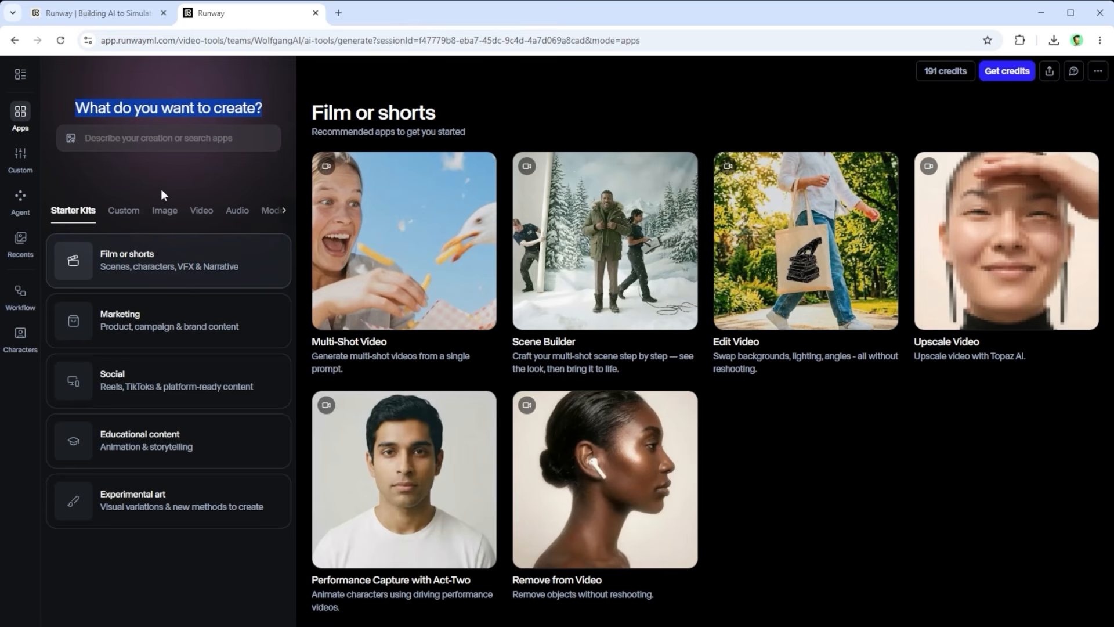
pyautogui.click(182, 185)
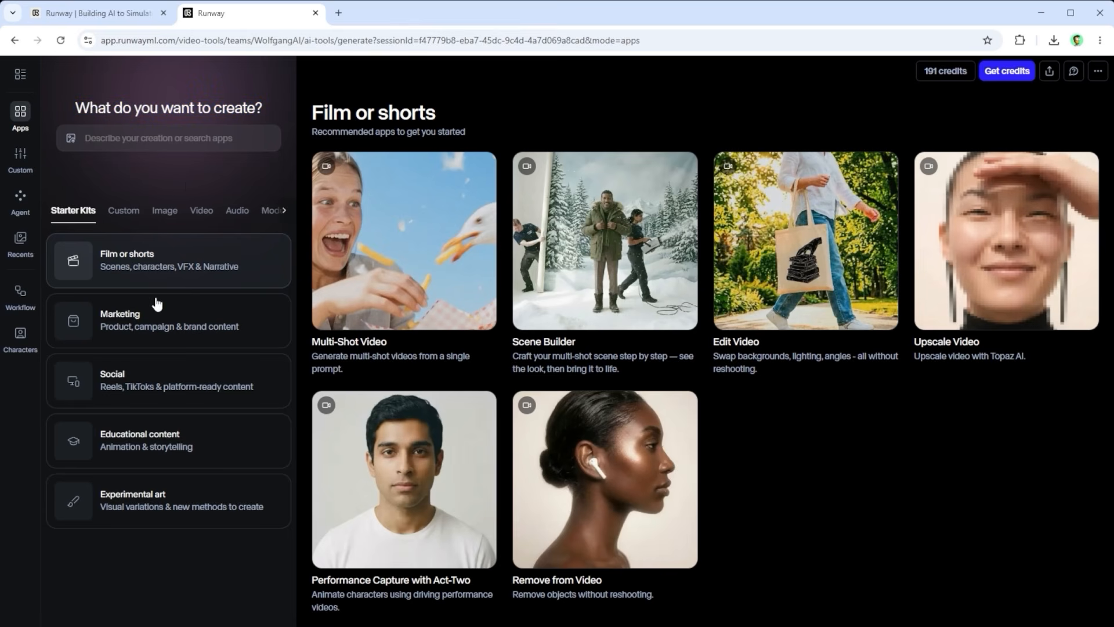
pyautogui.click(122, 211)
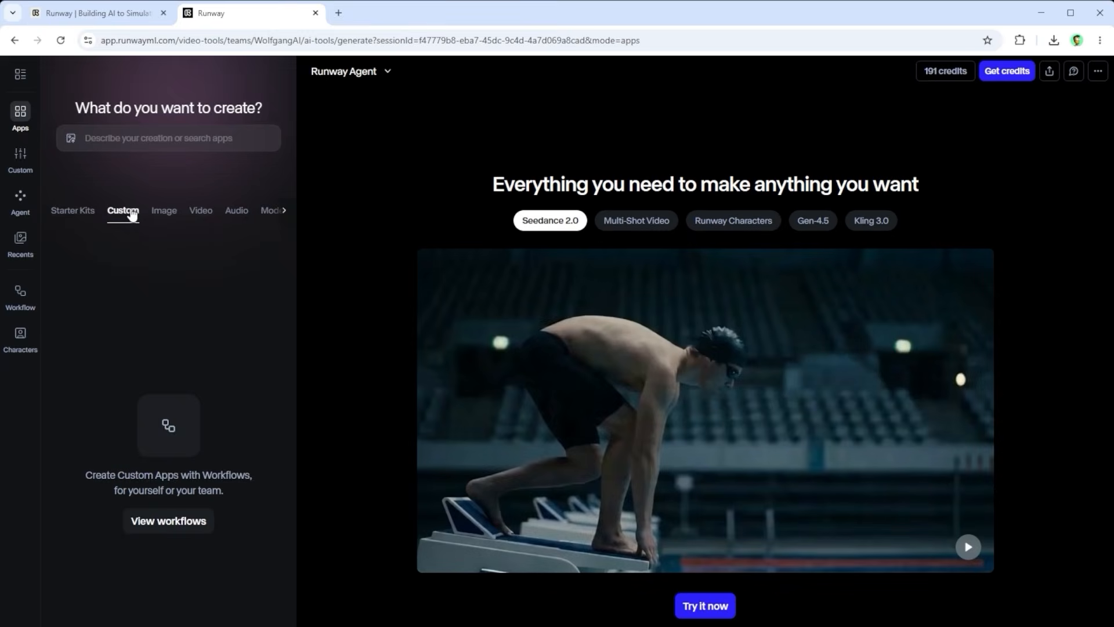
pyautogui.click(162, 212)
pyautogui.click(195, 212)
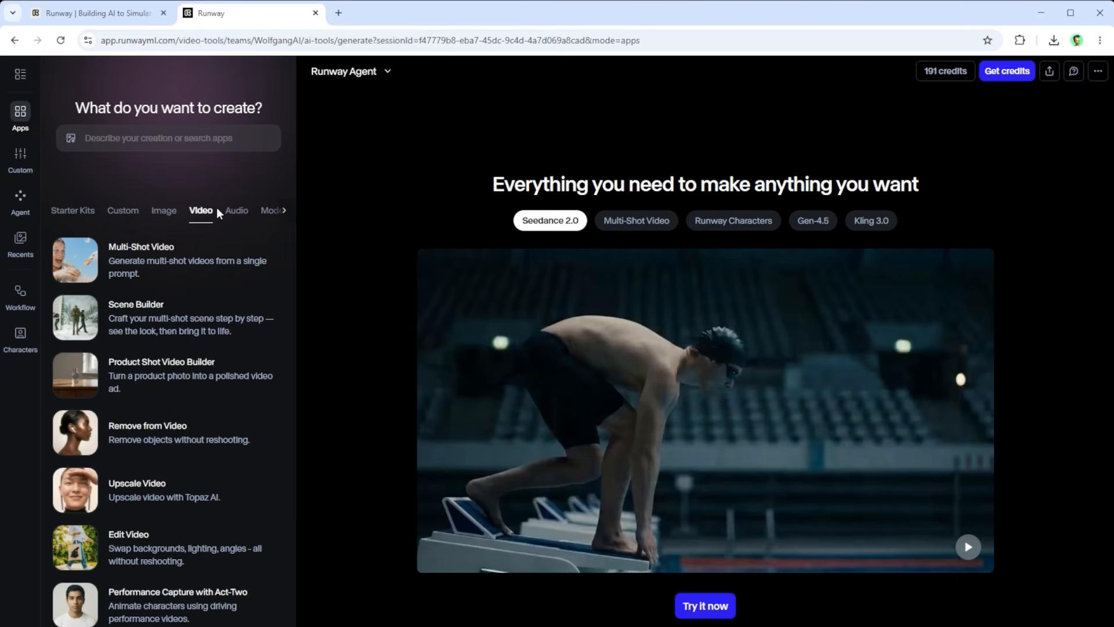
pyautogui.click(230, 214)
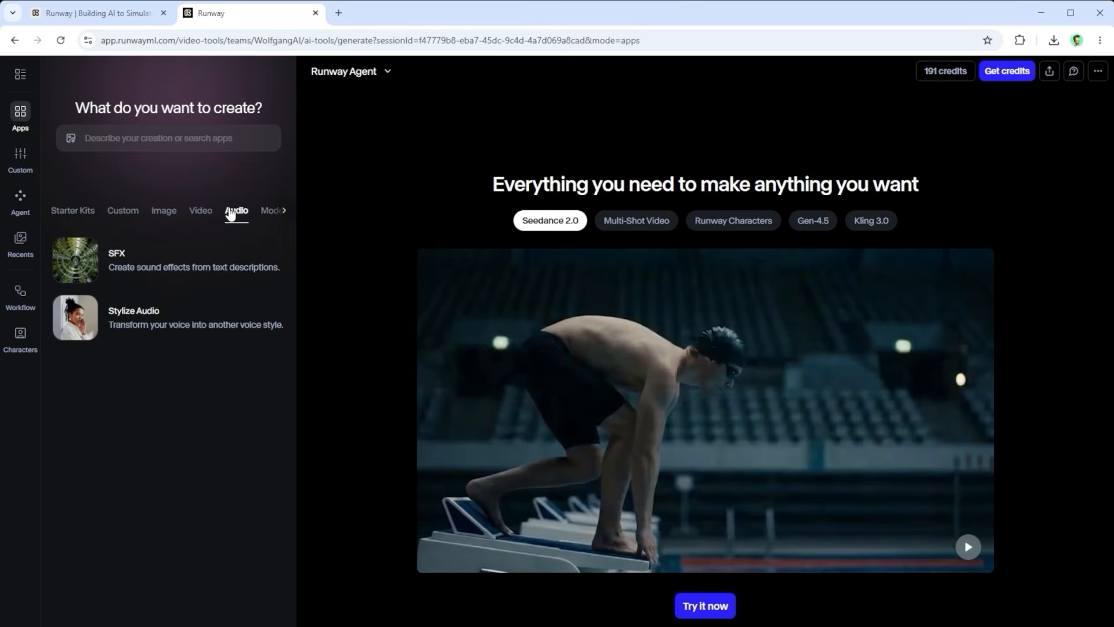
pyautogui.click(82, 217)
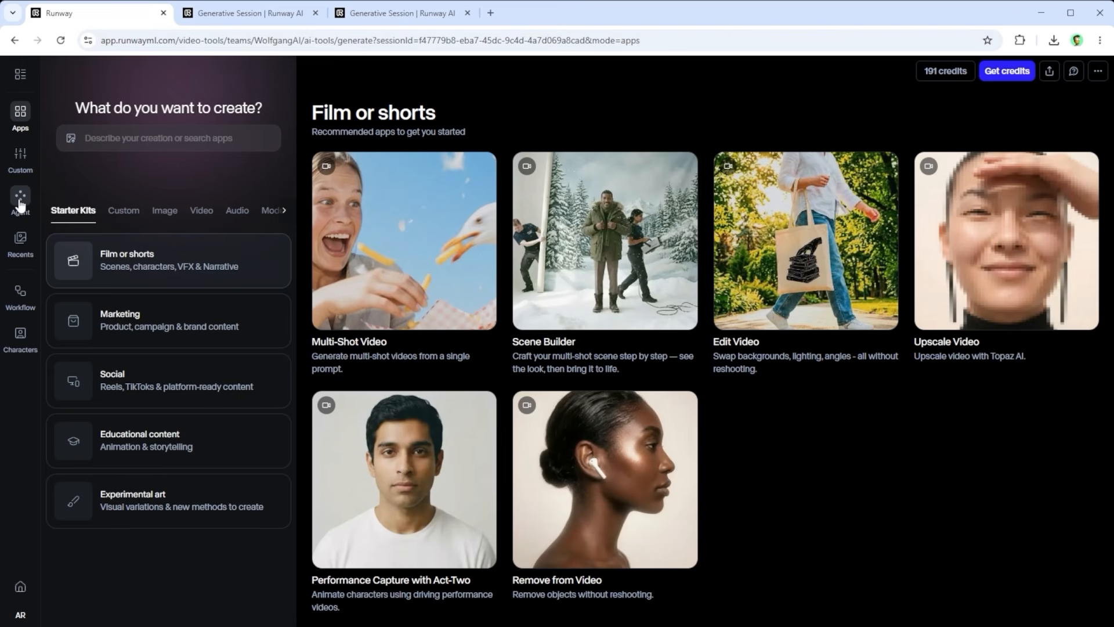
# Step: Compare the Runway Agent start page with the previous Chat Mode session and return to the Agent page
pyautogui.click(233, 14)
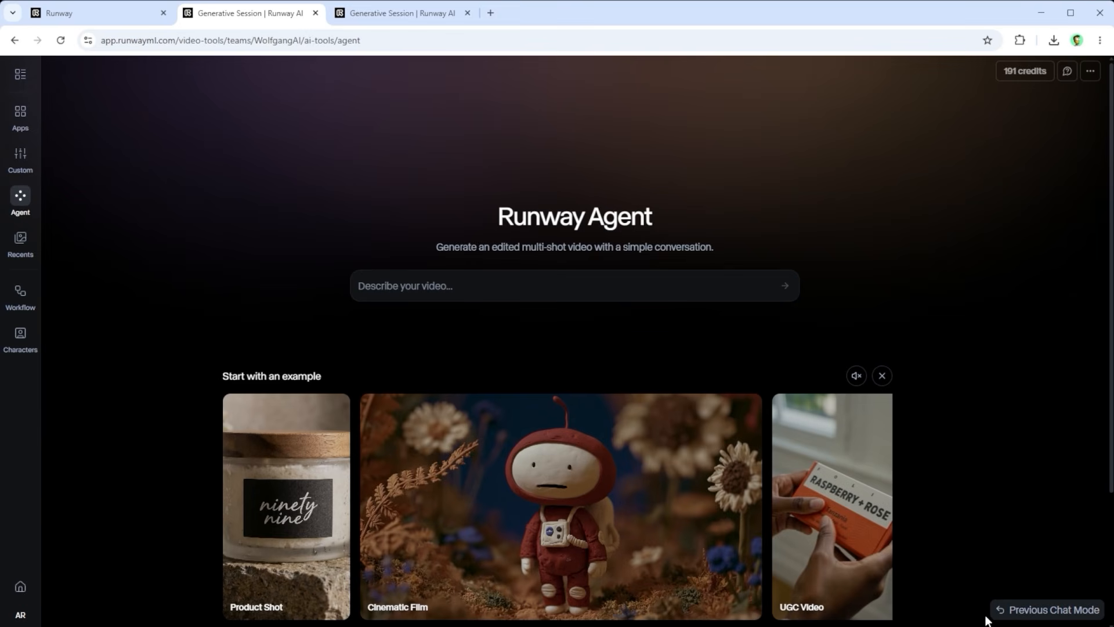
pyautogui.click(373, 17)
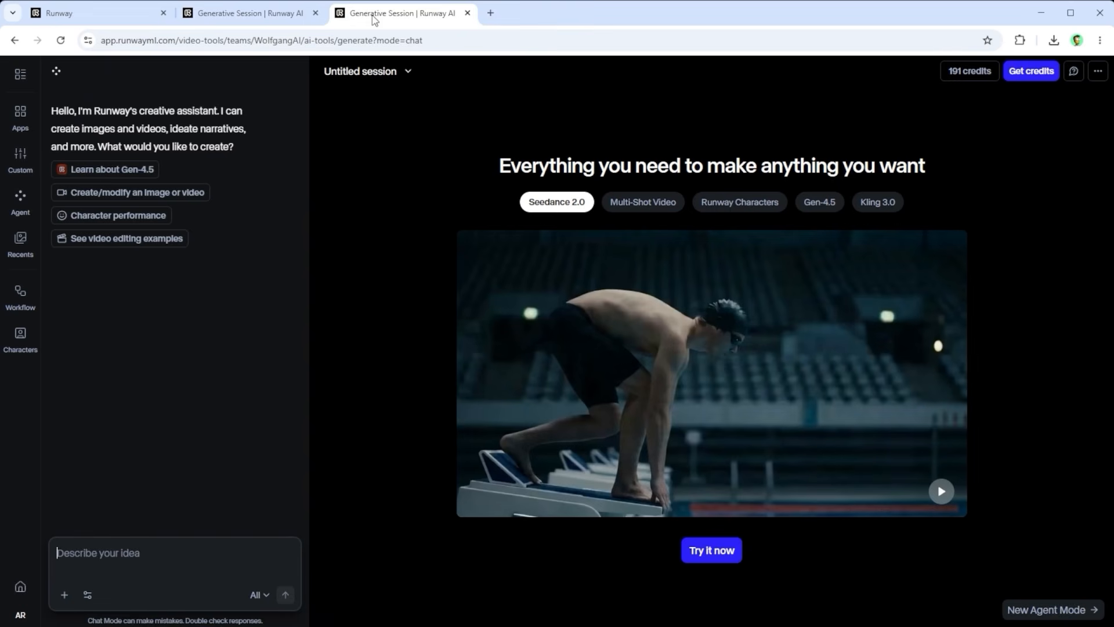
pyautogui.click(240, 19)
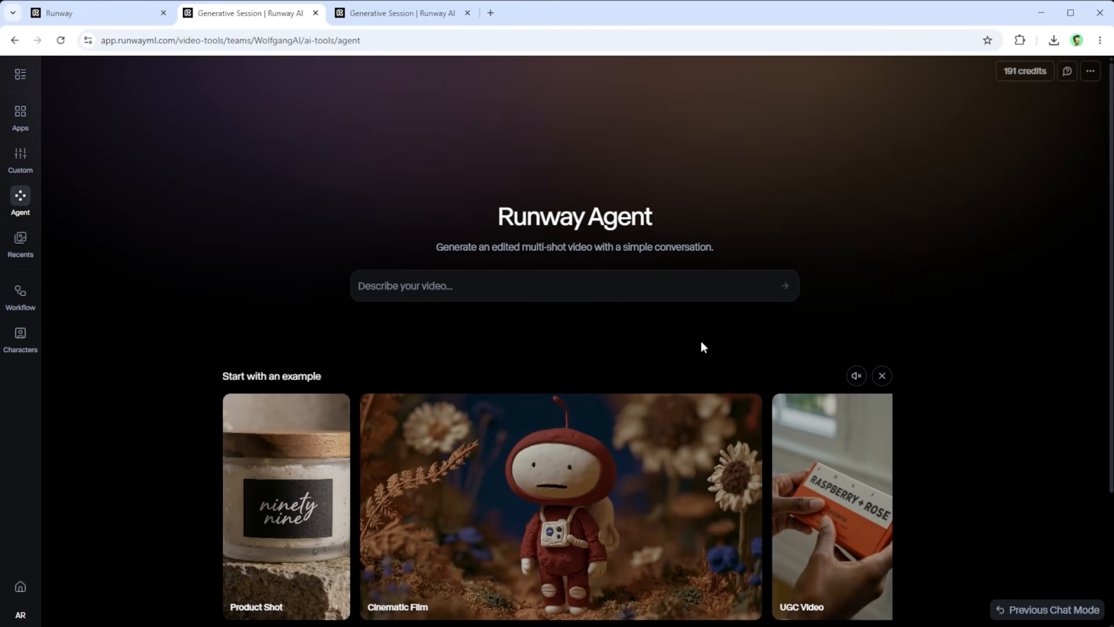
# Step: Load the Cinematic Film example in Runway Agent and examine its prompt, tone and settings
pyautogui.click(522, 465)
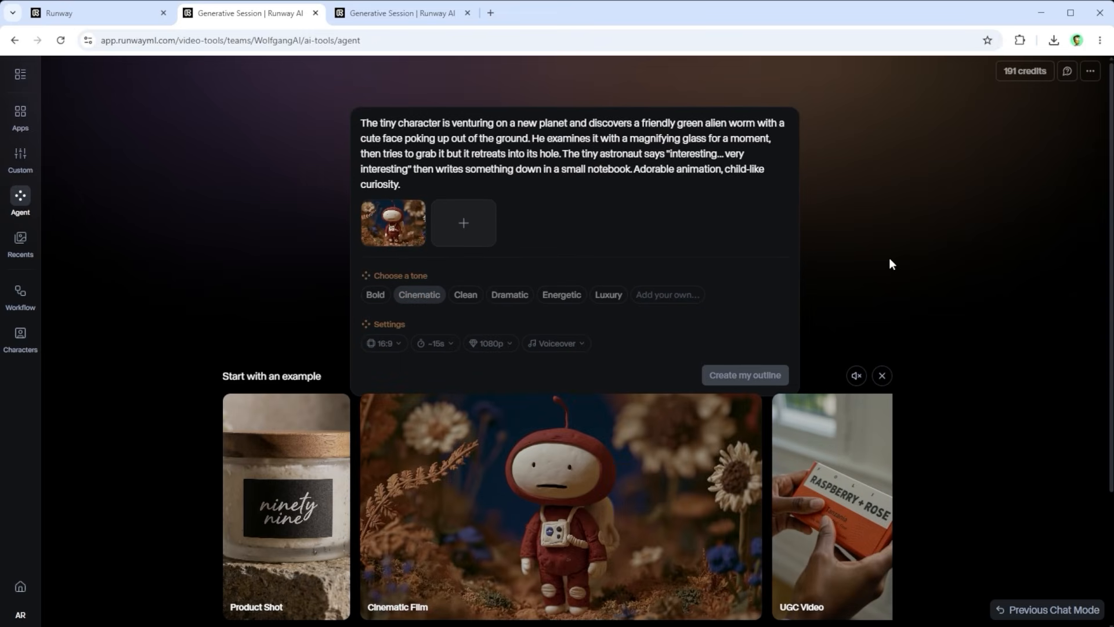
pyautogui.moveTo(428, 181); pyautogui.dragTo(355, 114)
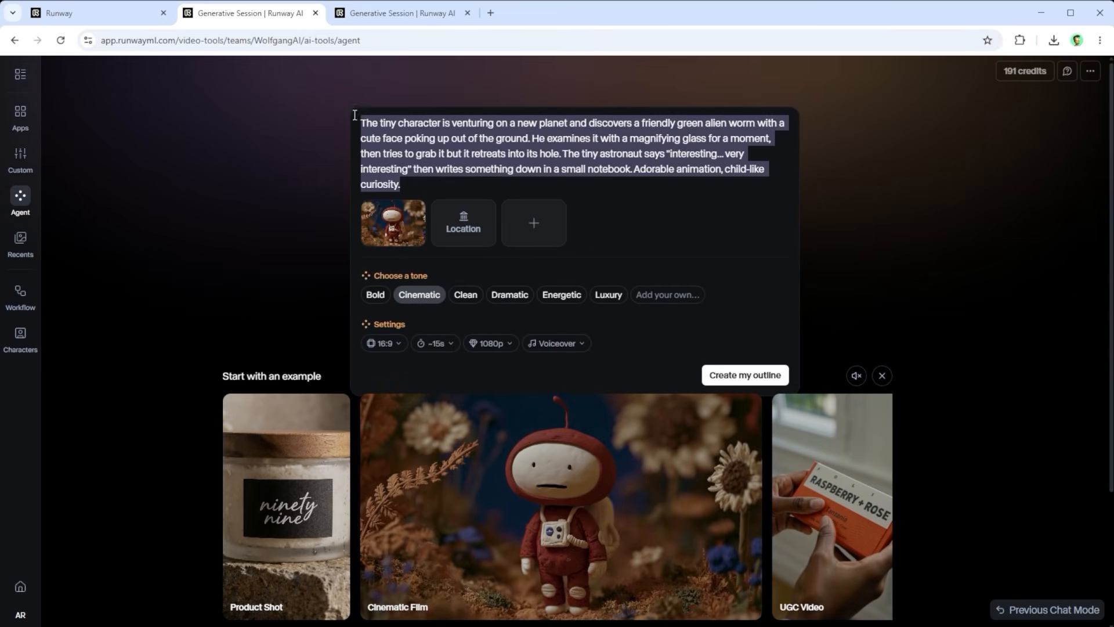
pyautogui.click(654, 195)
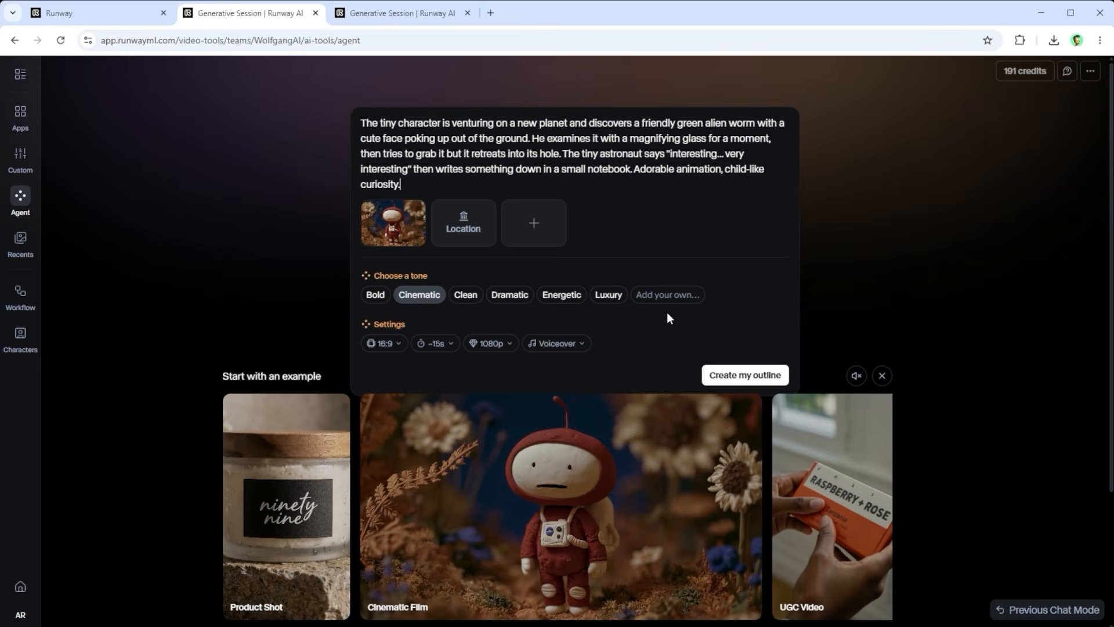
pyautogui.moveTo(526, 481)
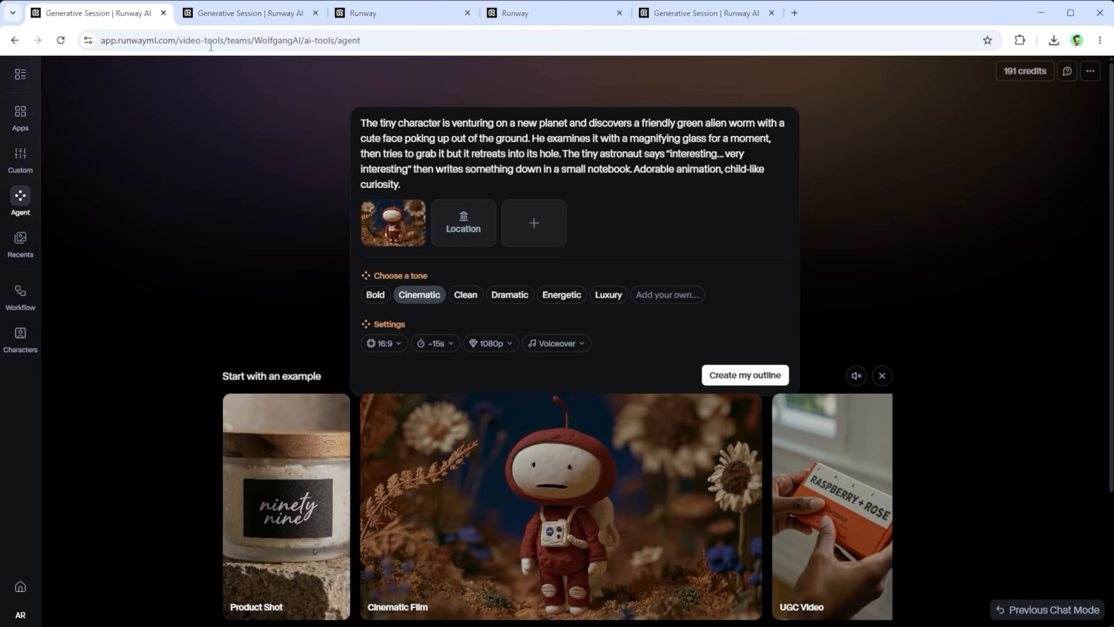
# Step: View the Runway Agent start page with recent projects and highlight its title and description
pyautogui.click(224, 16)
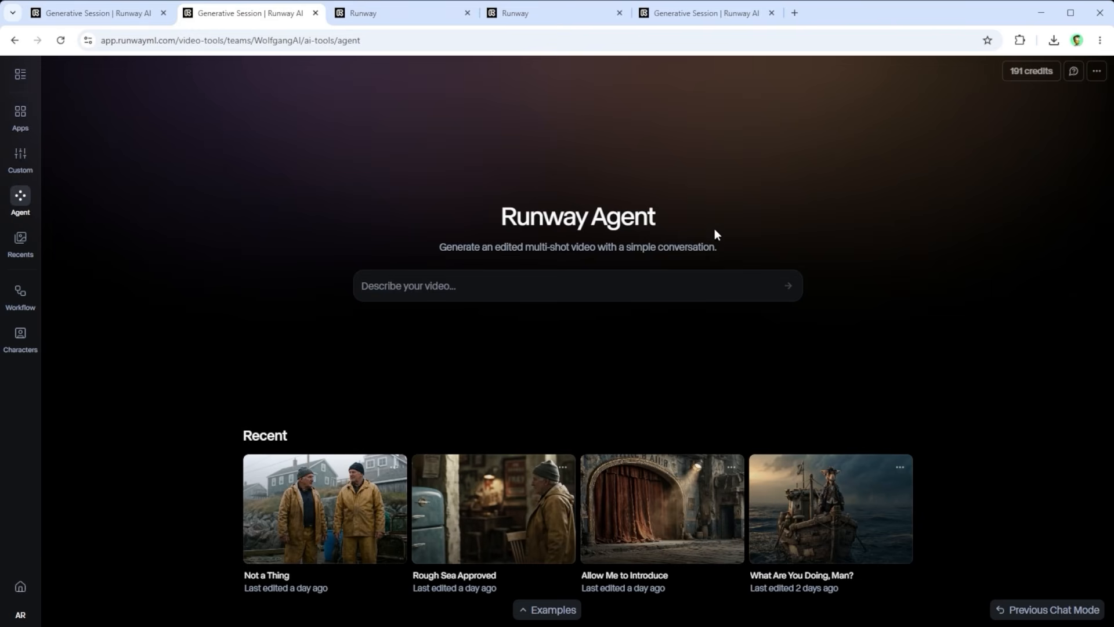
pyautogui.moveTo(700, 241); pyautogui.dragTo(348, 235)
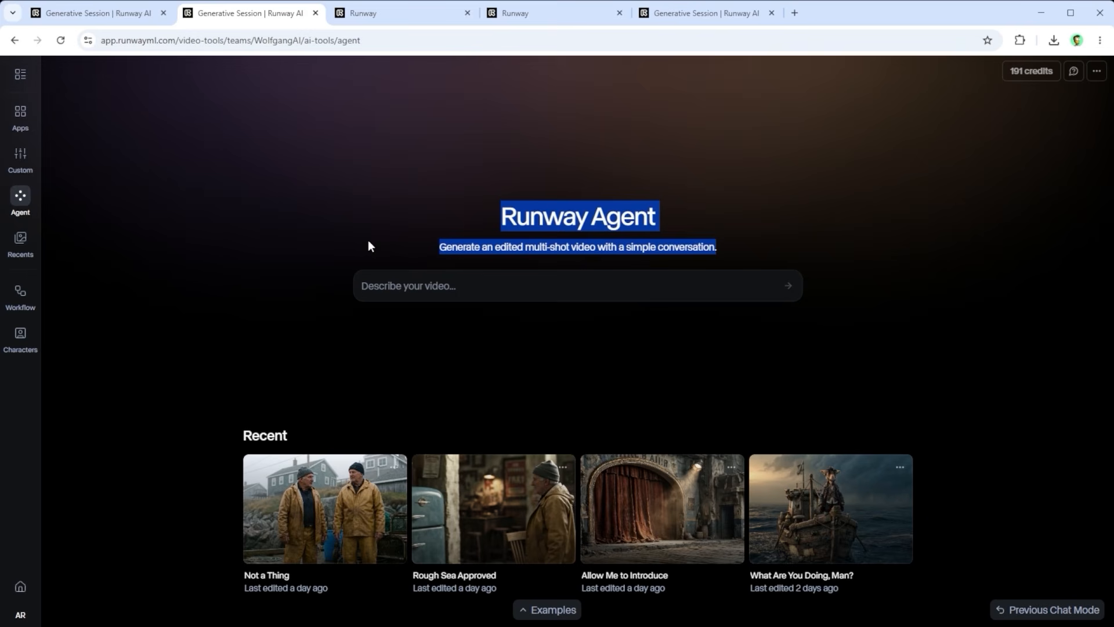
pyautogui.click(604, 139)
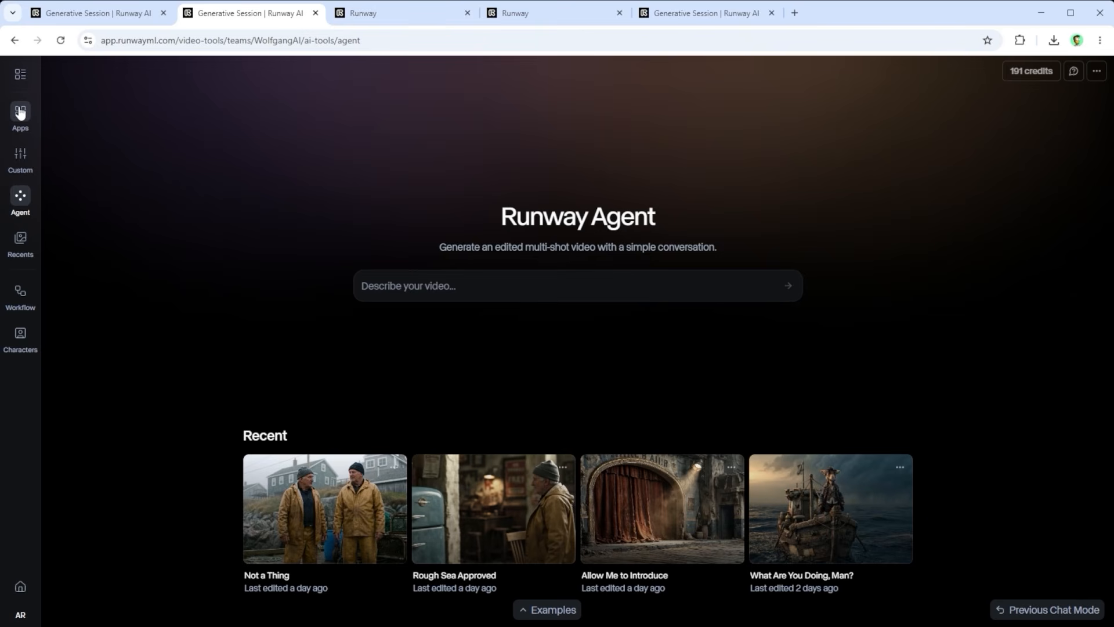
# Step: Look over the Video apps and load the Multi-Shot Video example of the lion on a therapist couch
pyautogui.click(373, 11)
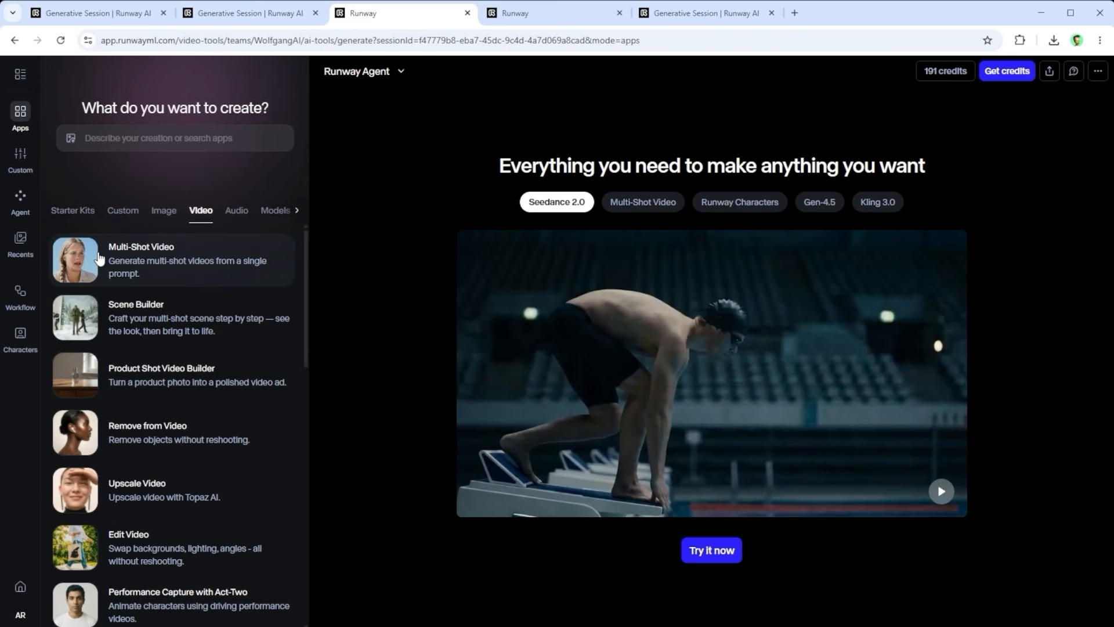
pyautogui.click(503, 21)
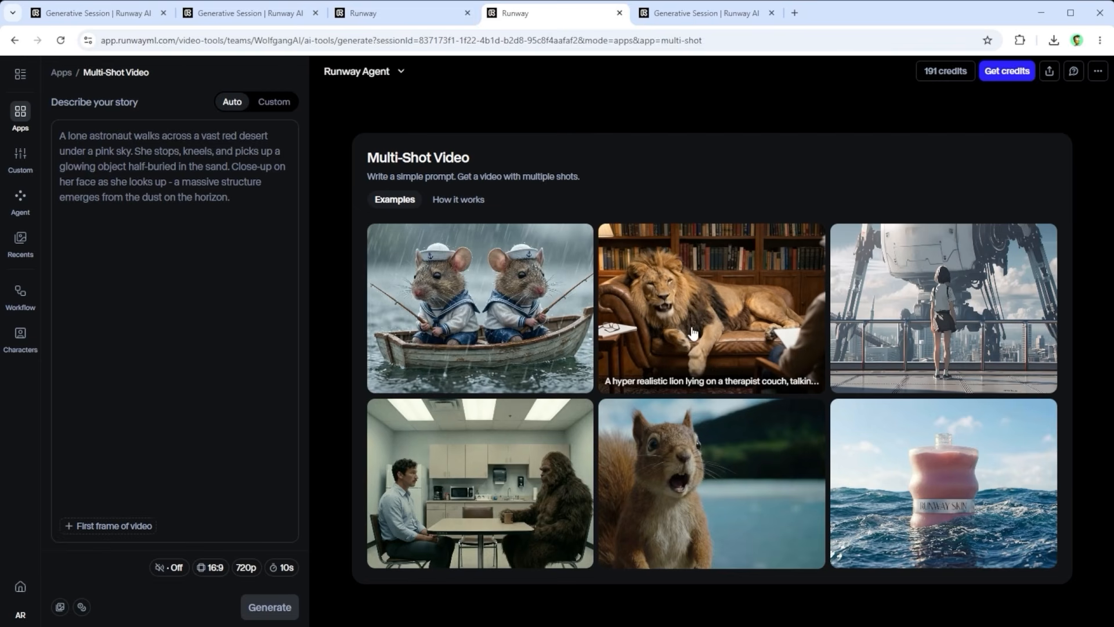
pyautogui.click(667, 325)
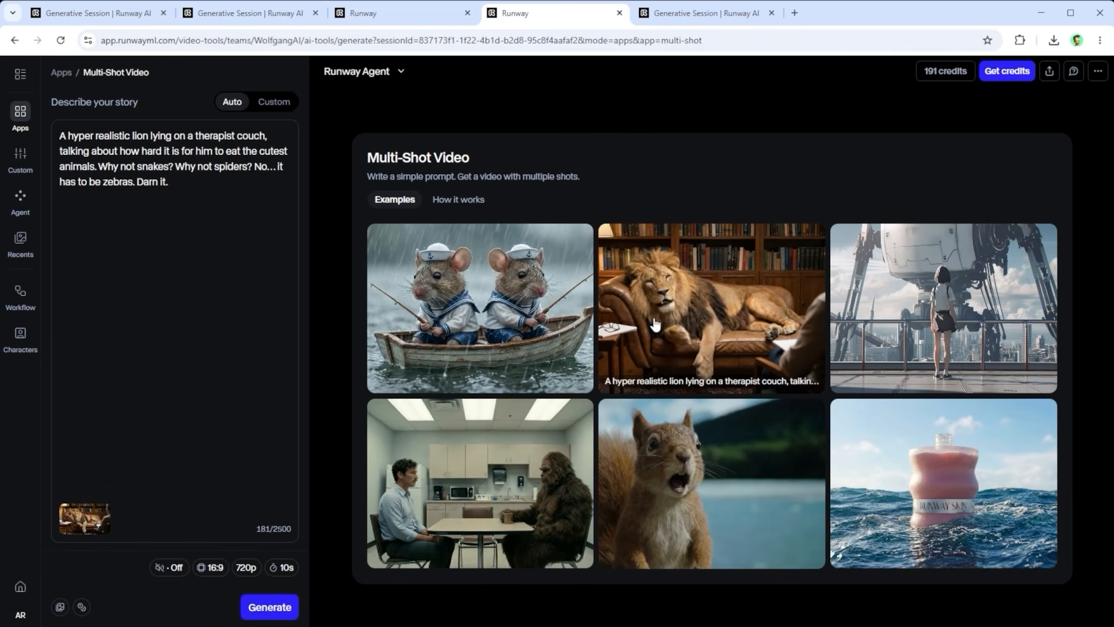
pyautogui.click(273, 103)
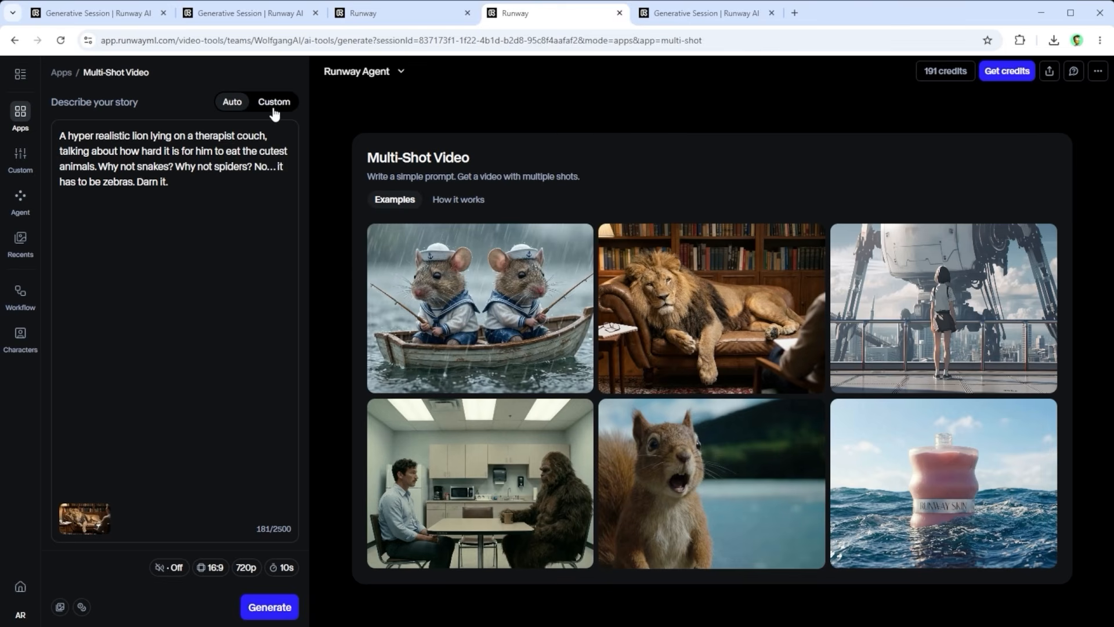
pyautogui.click(241, 103)
pyautogui.click(702, 17)
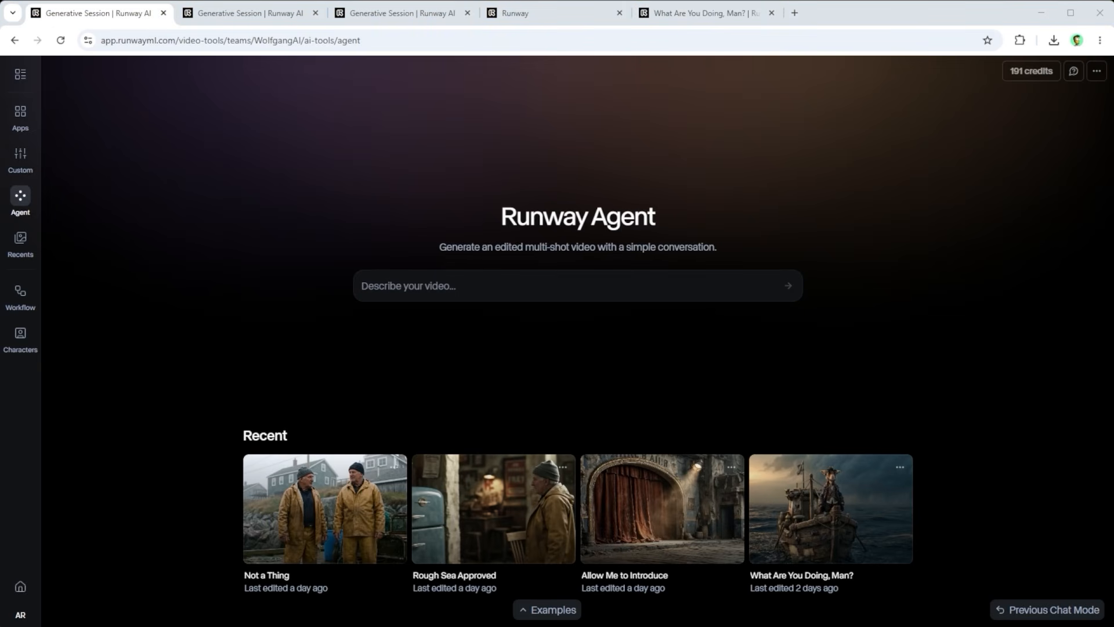
# Step: Describe a new Runway Agent video with the horse pirate captain, shark and seagull story, and add the horse captain character sheet as reference
pyautogui.click(537, 106)
pyautogui.click(373, 284)
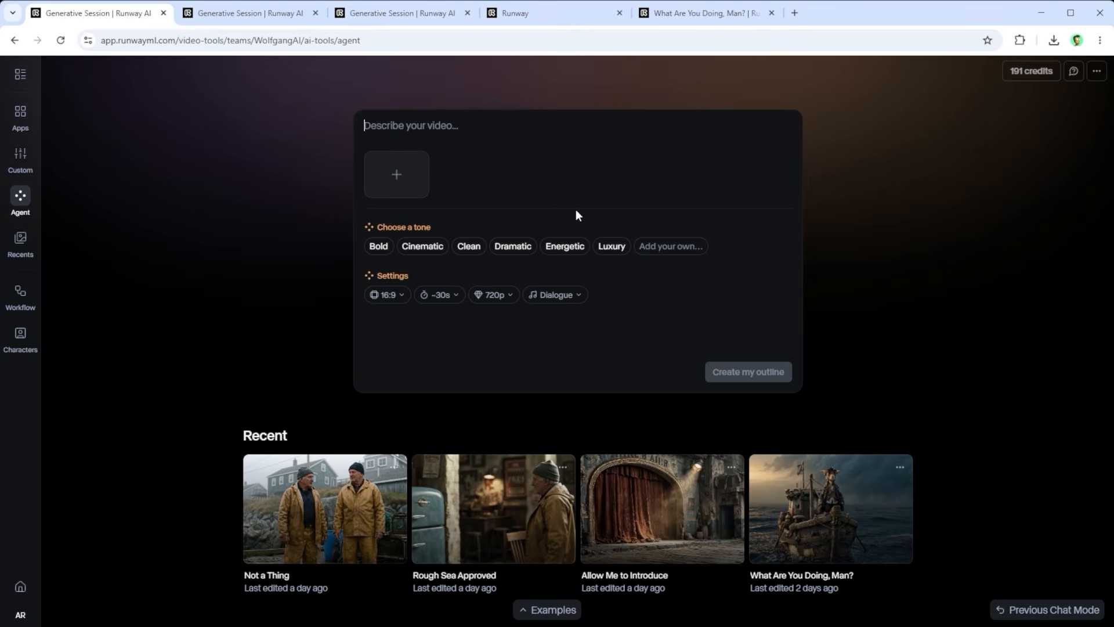
pyautogui.moveTo(397, 171)
pyautogui.write('A curious horse pirate captain stands in a tiny pirate rowboat on a vast ocean. In the distance, a small pirate fortress sits near the horizon. A storm is approaching from the right, while warm sunlight still shines from the left. A weathered shark in a black diving suit swims up beside the boat and confidently talks to the horse in a deep, epic voice: "What are you doing, man?" The horse looks surprised and raises both hooves into the air. A quirky seagull explorer flies into the scene, flaps its wings awkwardly, and makes strange noises. After a short confused pause, the horse, the shark, and the seagull all laugh heartily. Cinematic, playful, absurd adventure mood.')
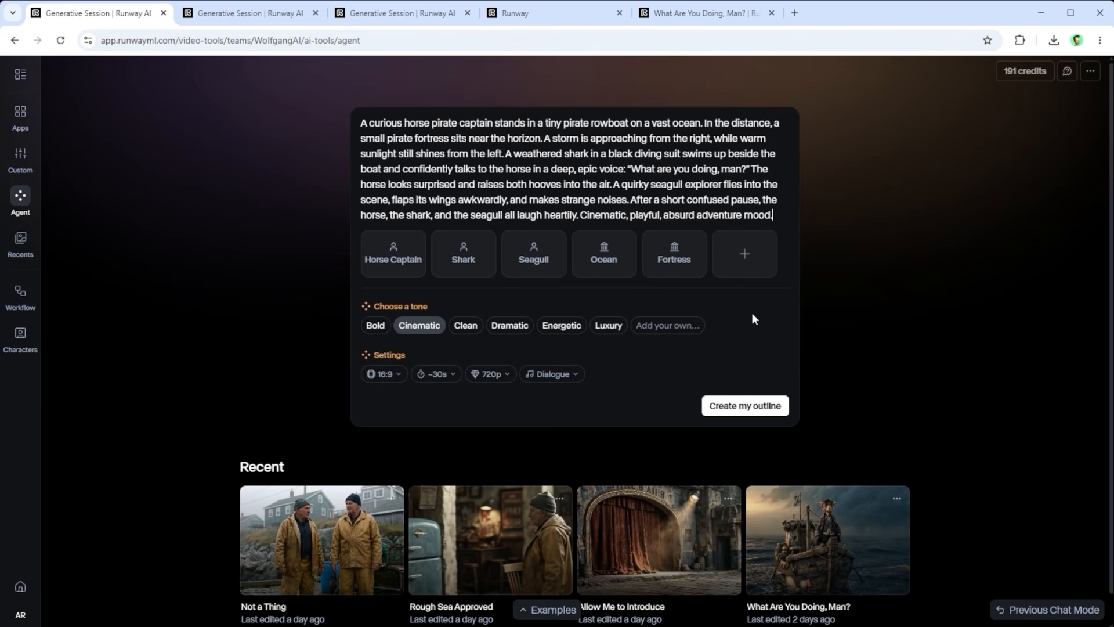
pyautogui.click(397, 259)
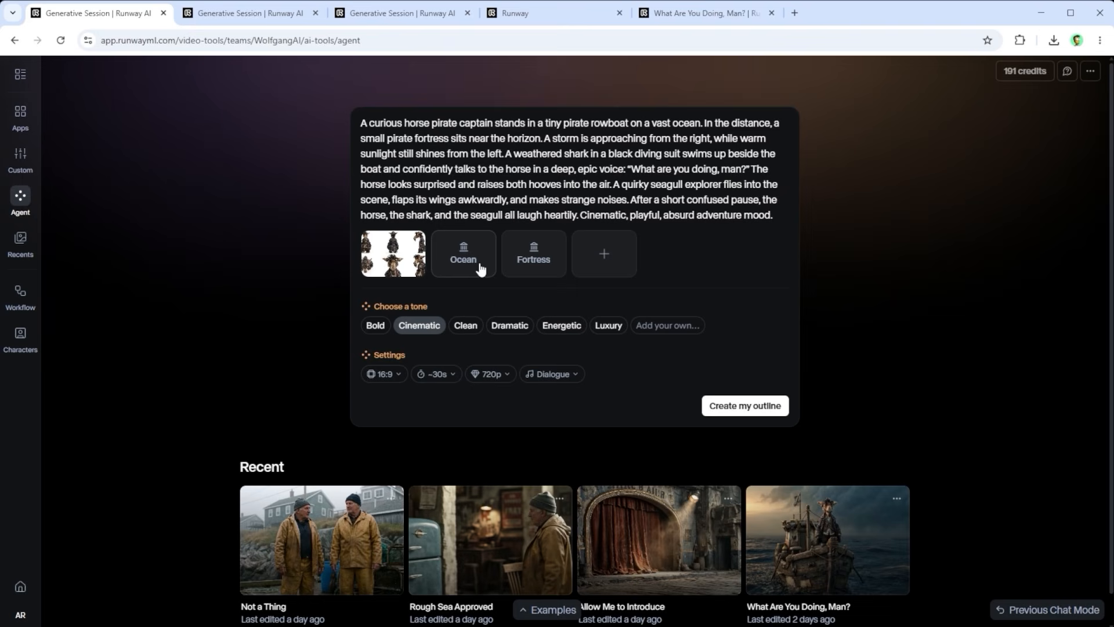
# Step: Try the Bold, Luxury and a custom Epic tone for the video, and remove the custom tone
pyautogui.moveTo(577, 264)
pyautogui.click(379, 327)
pyautogui.click(610, 325)
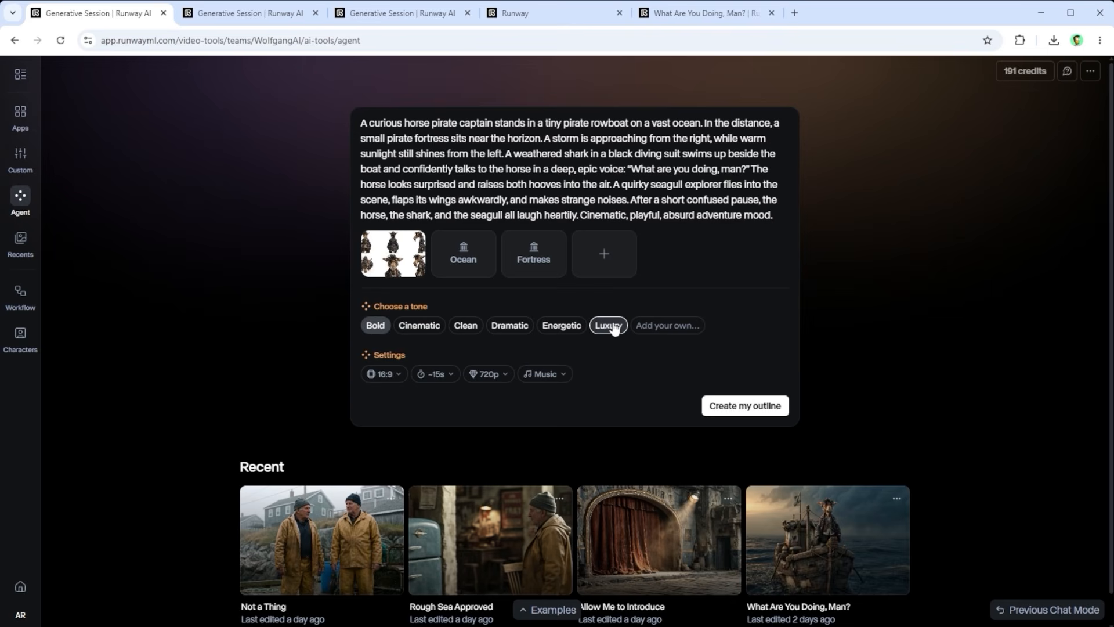
pyautogui.click(655, 324)
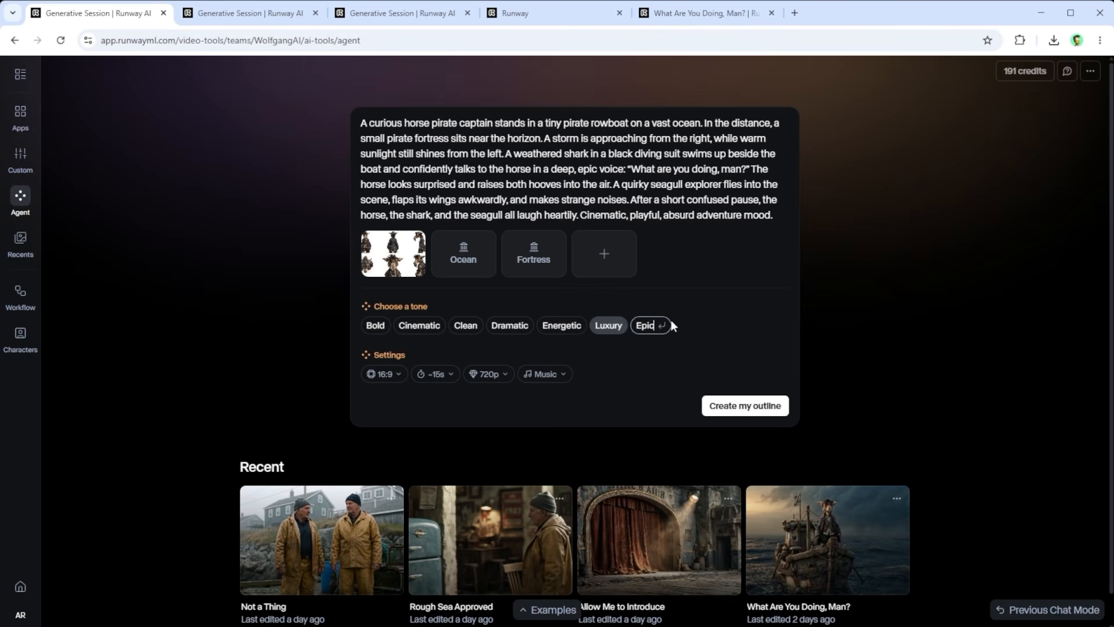
pyautogui.press('Return')
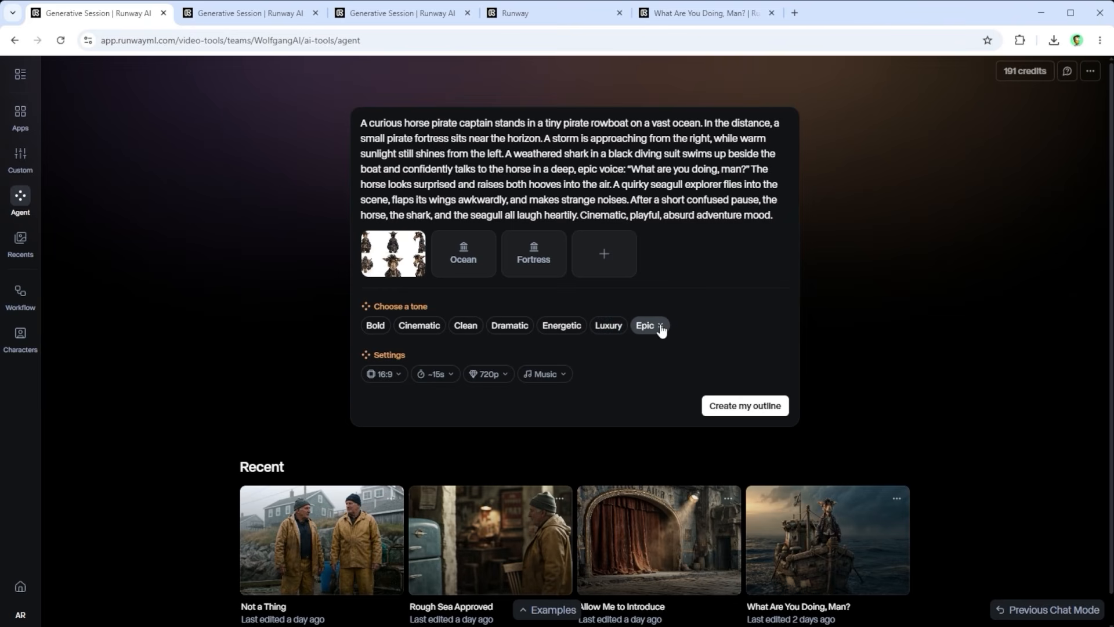
pyautogui.click(661, 326)
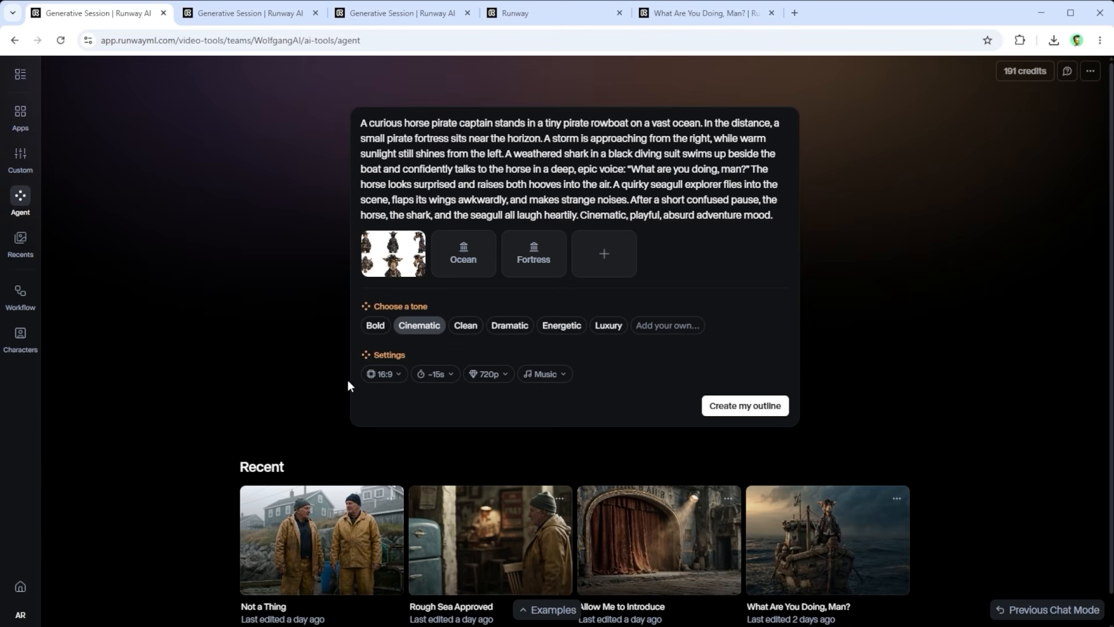
# Step: Look over the aspect ratio choices, and set the video's duration to ~30s and its resolution to 1080p
pyautogui.click(382, 374)
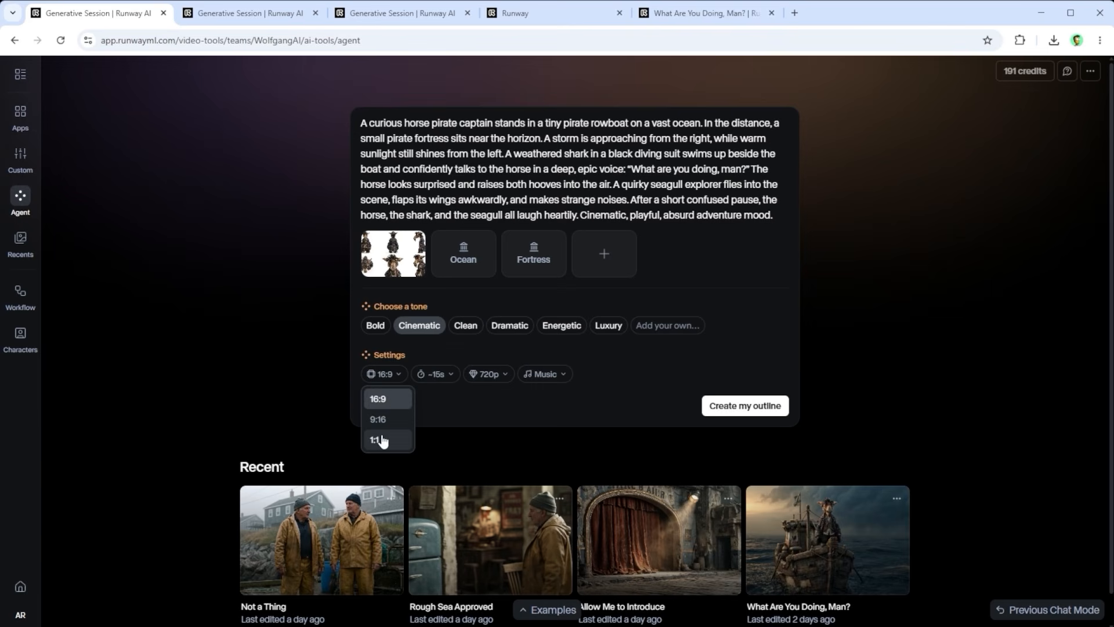
pyautogui.click(432, 374)
pyautogui.click(441, 376)
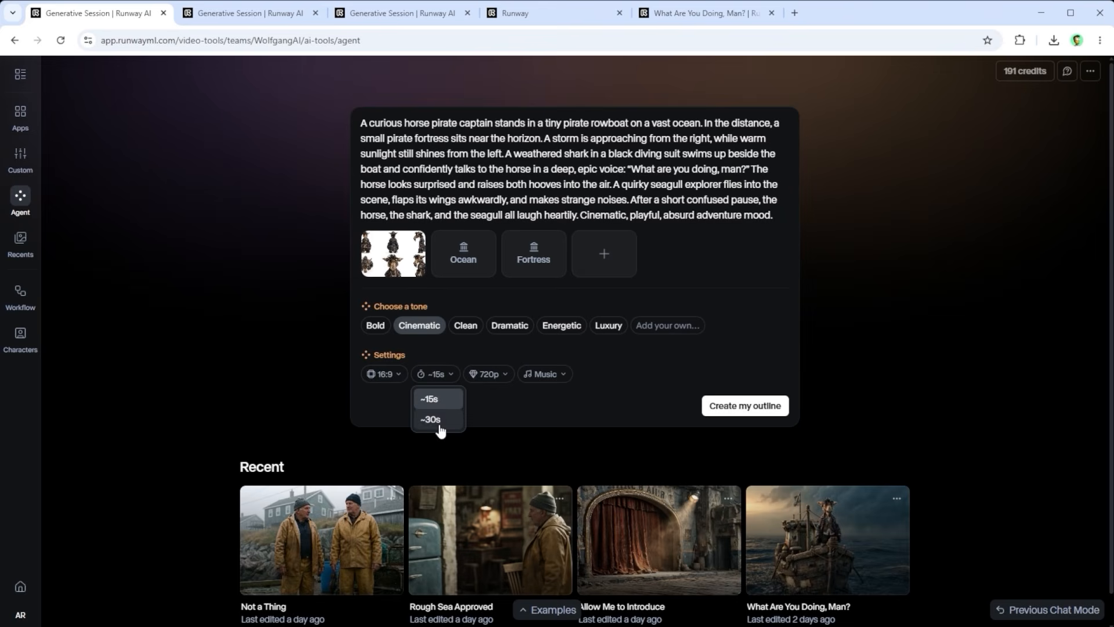
pyautogui.click(493, 374)
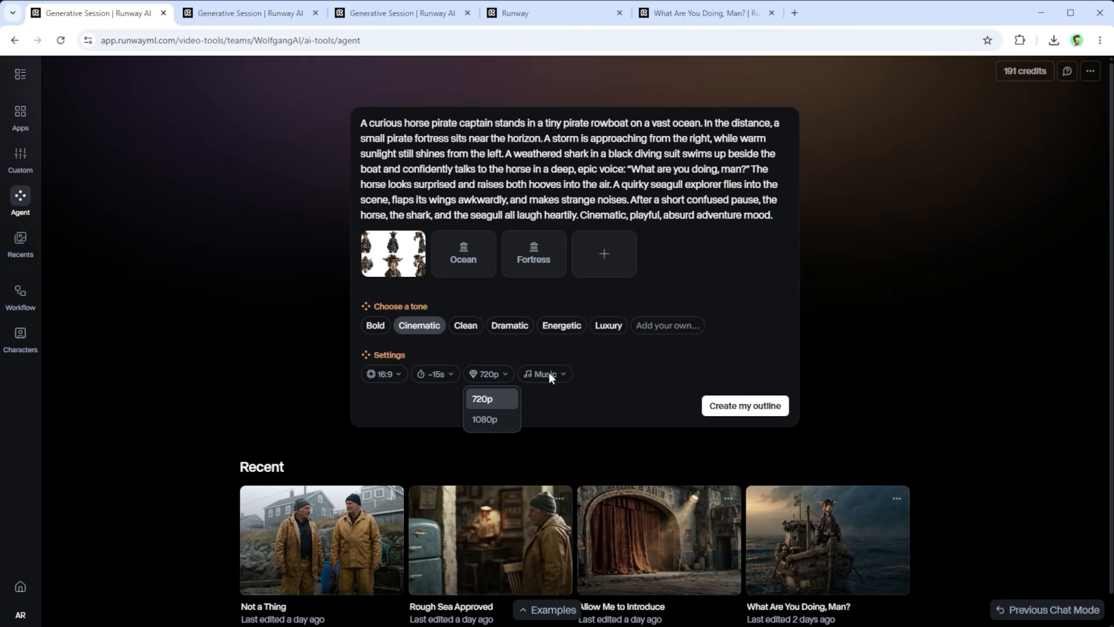
pyautogui.click(443, 378)
pyautogui.click(436, 374)
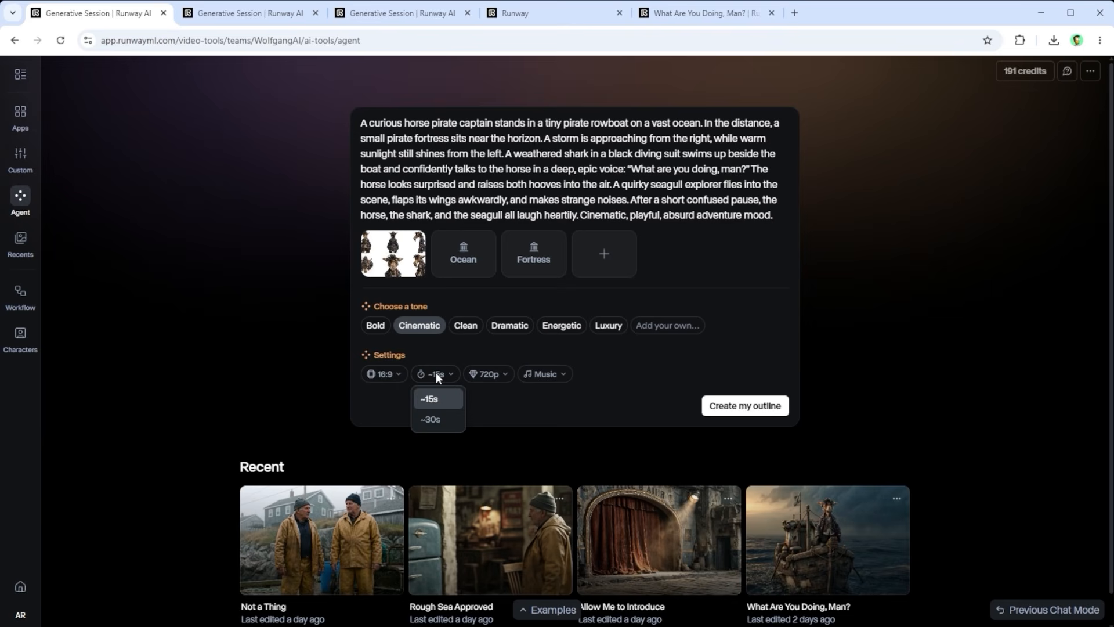
pyautogui.click(430, 419)
pyautogui.click(487, 375)
pyautogui.click(487, 420)
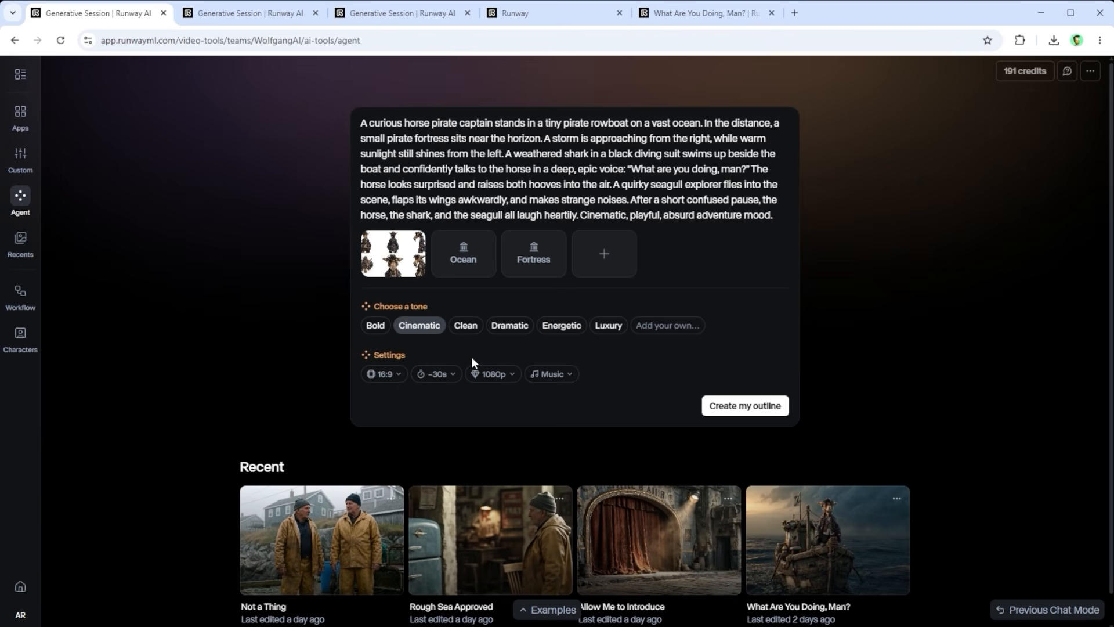
# Step: Try the Music + Dialogue, Music + Voiceover and Music only audio options in turn
pyautogui.click(572, 376)
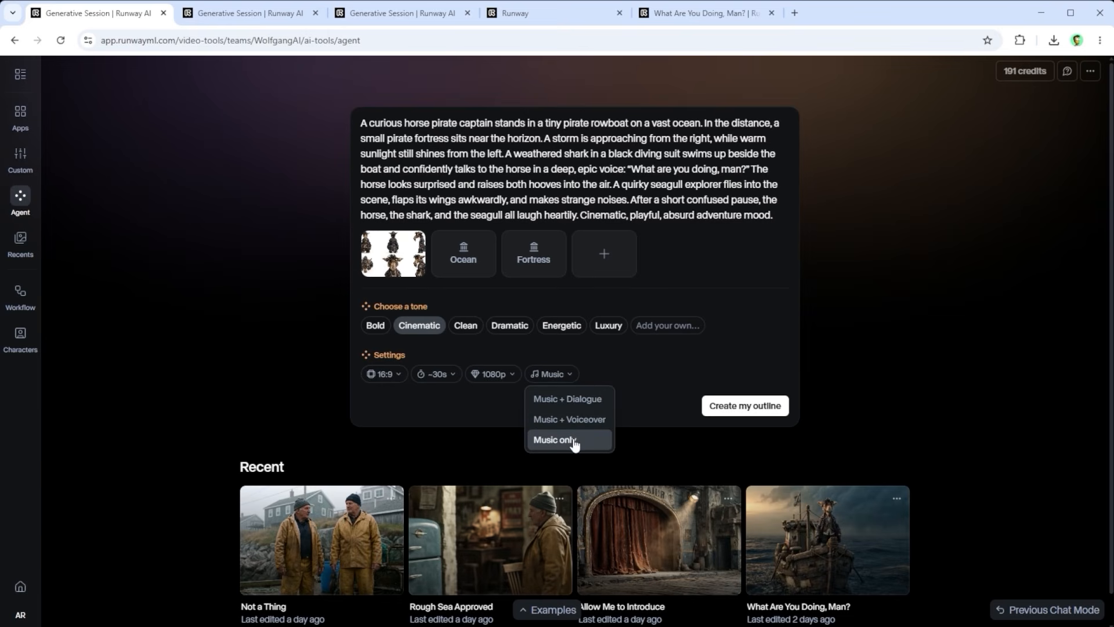
pyautogui.click(552, 399)
pyautogui.click(564, 375)
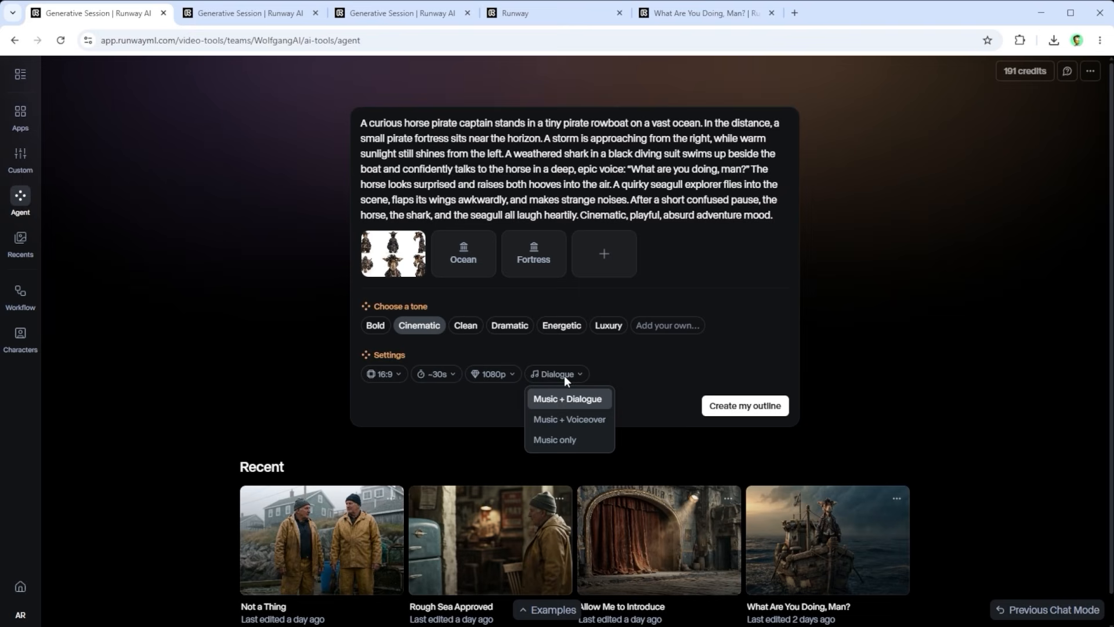
pyautogui.click(567, 425)
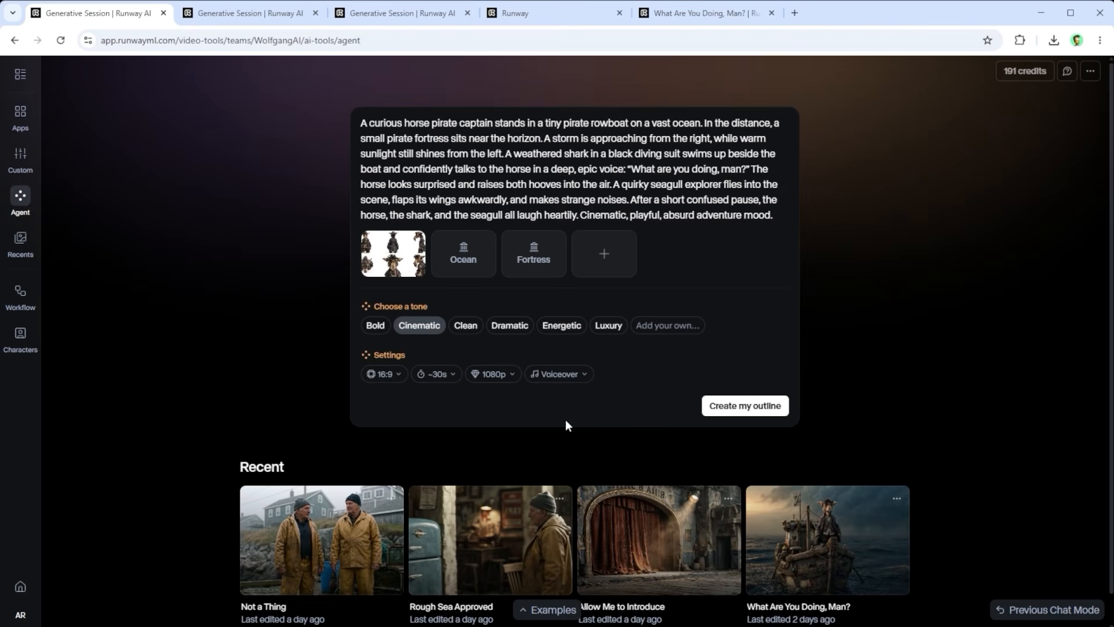
pyautogui.click(557, 374)
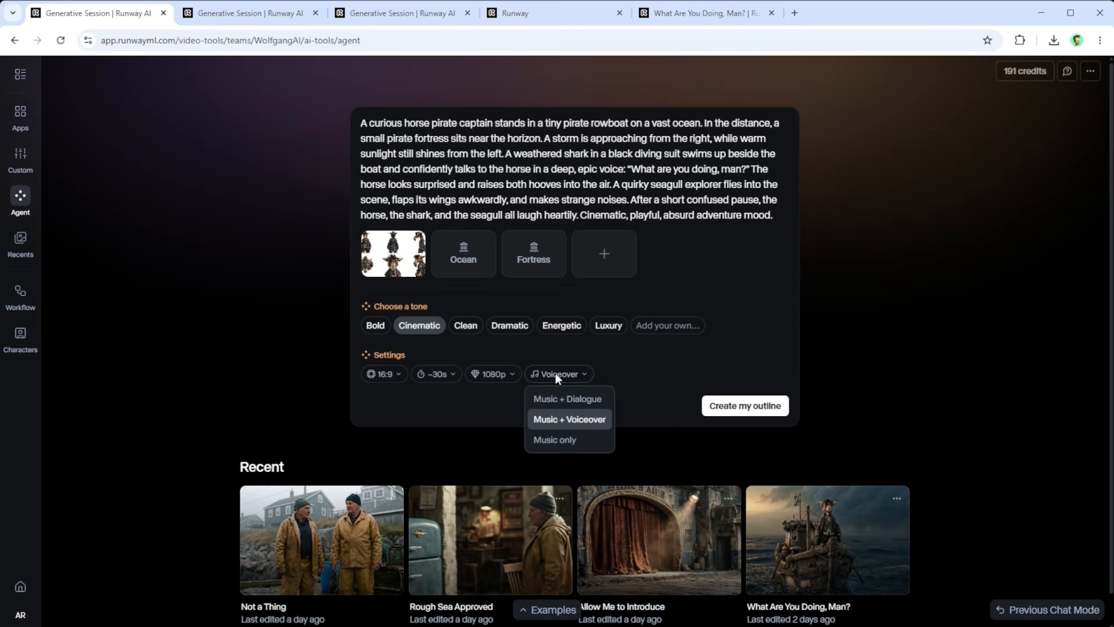
pyautogui.click(555, 440)
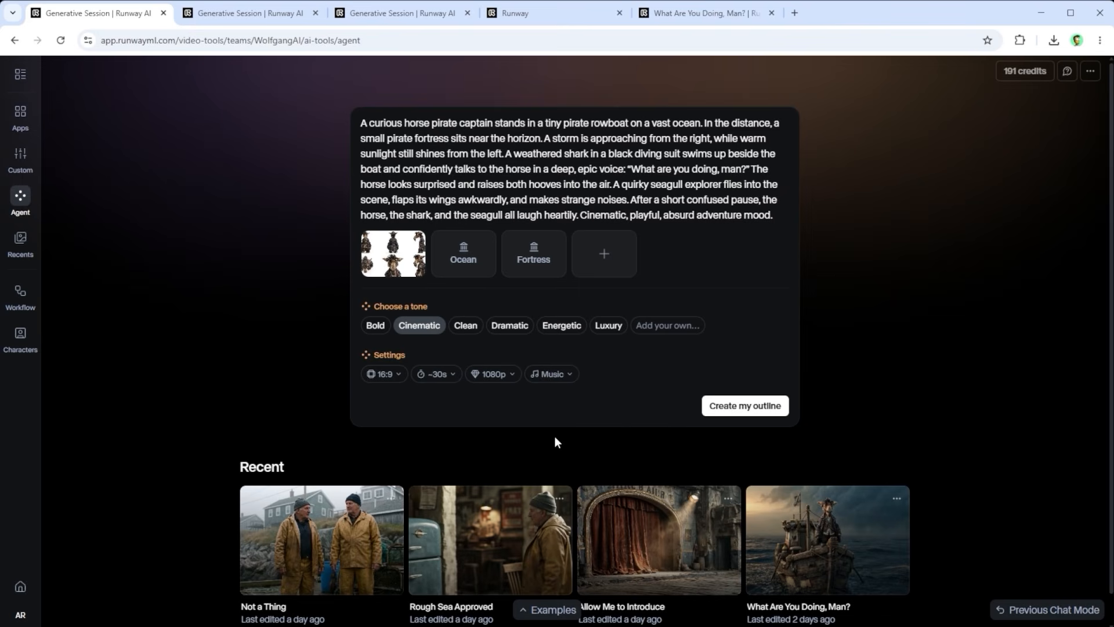
# Step: Set the video's audio to Music + Dialogue and create the outline from the prompt
pyautogui.click(562, 377)
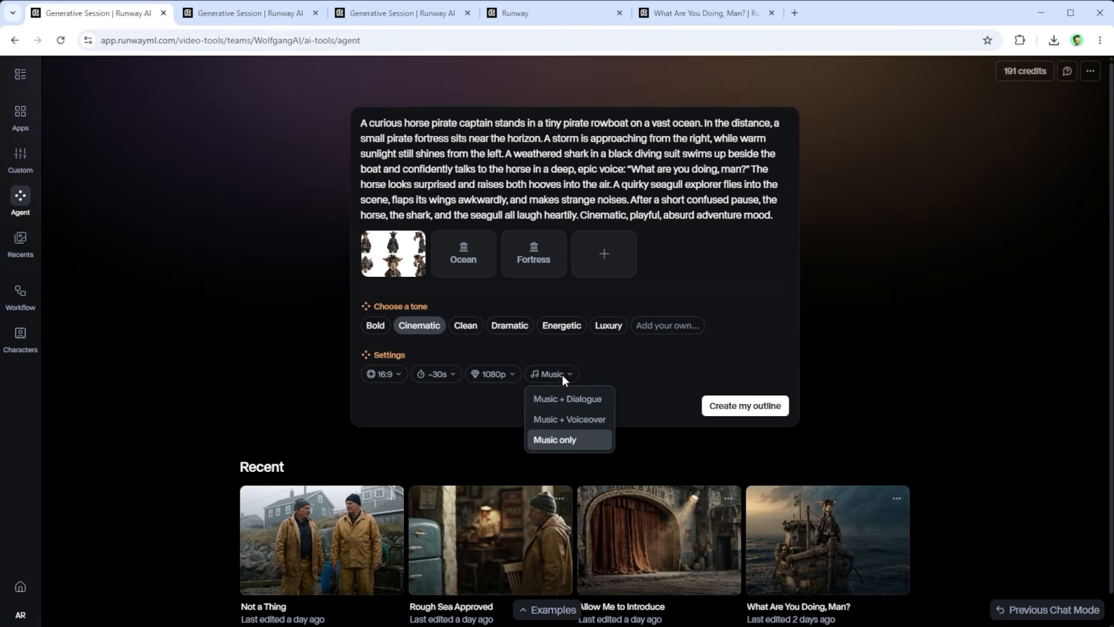
pyautogui.click(592, 400)
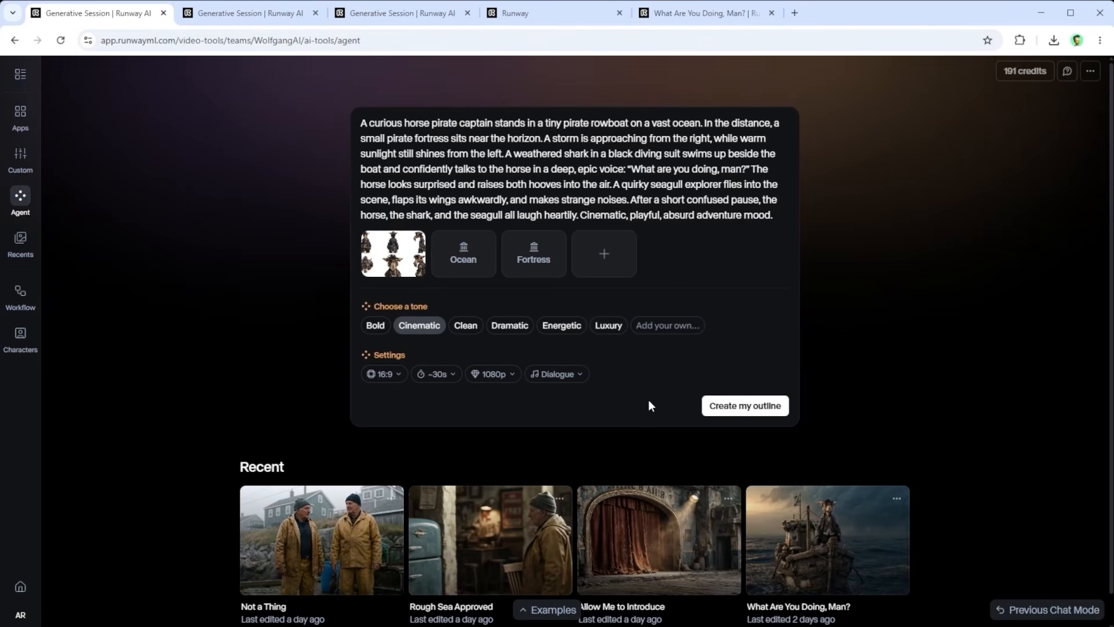
pyautogui.click(722, 408)
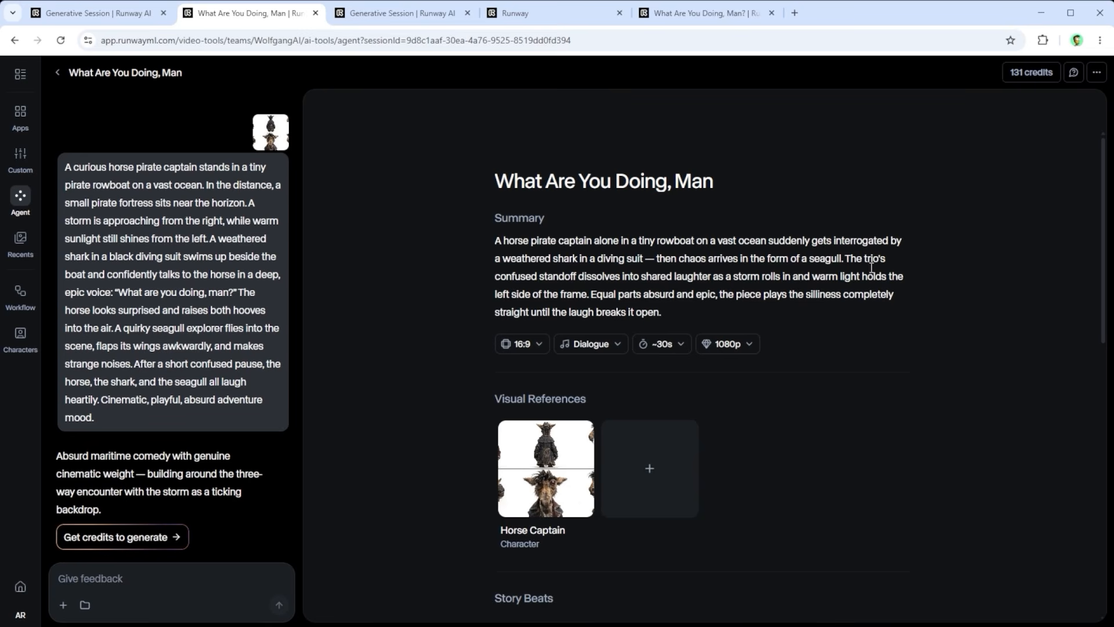
# Step: Examine the generated outline's title and summary, and view the Horse Captain reference image enlarged
pyautogui.moveTo(704, 190); pyautogui.dragTo(465, 169)
pyautogui.click(455, 174)
pyautogui.moveTo(497, 241); pyautogui.dragTo(691, 313)
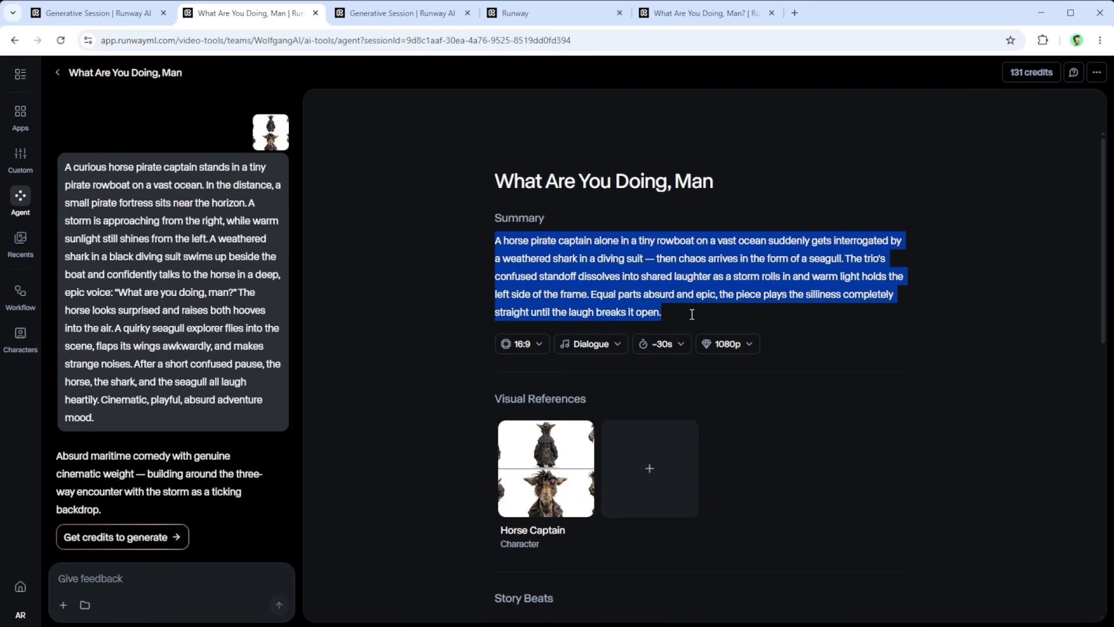
pyautogui.click(701, 277)
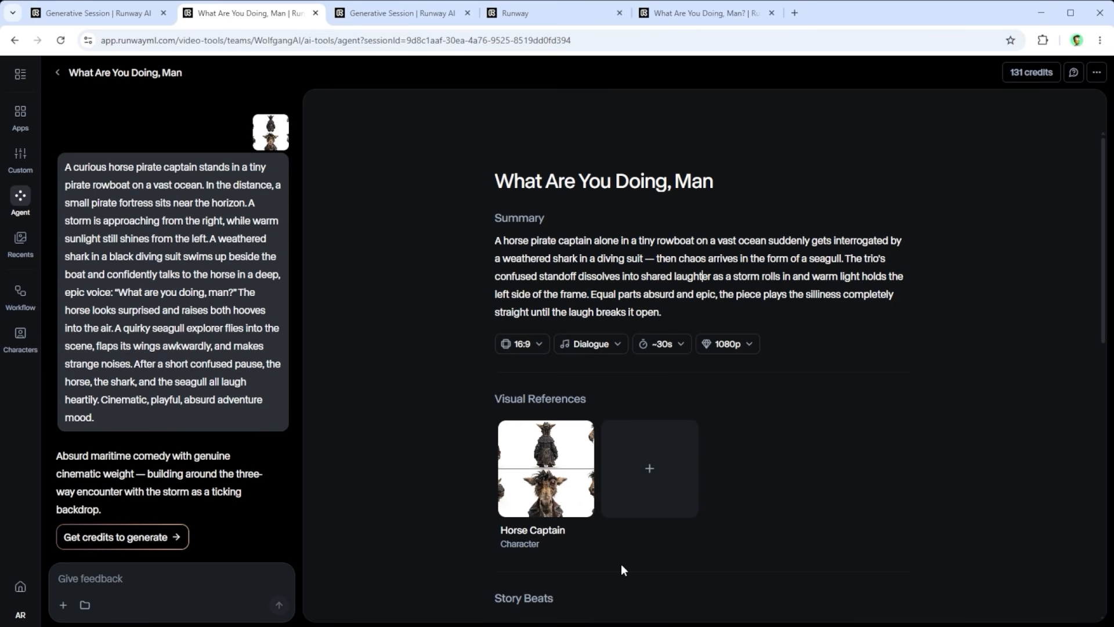
pyautogui.click(551, 467)
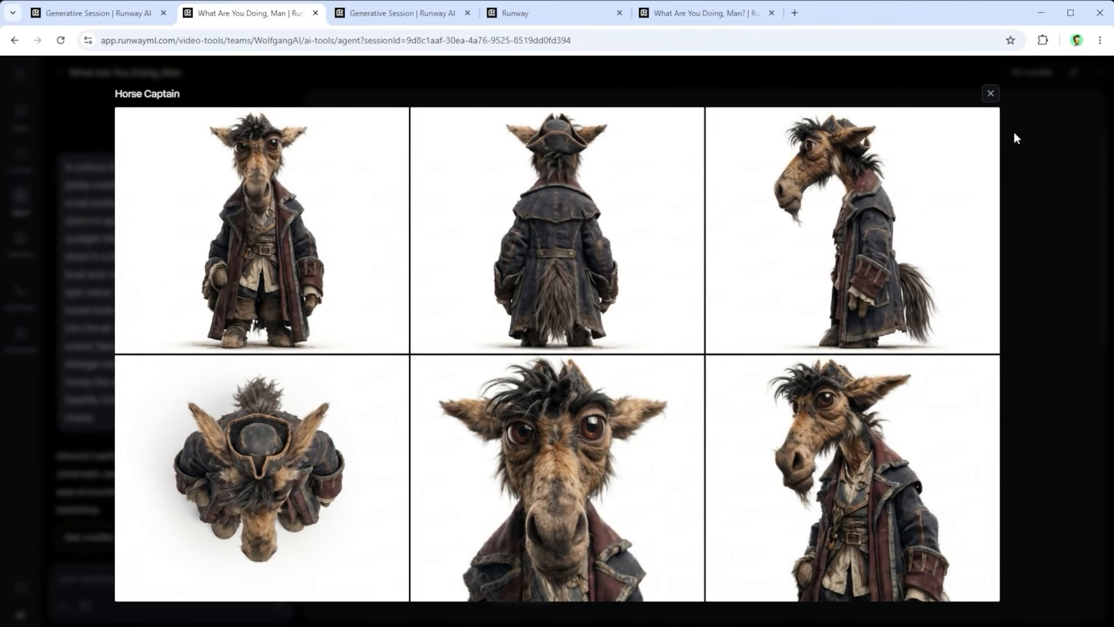
pyautogui.click(989, 94)
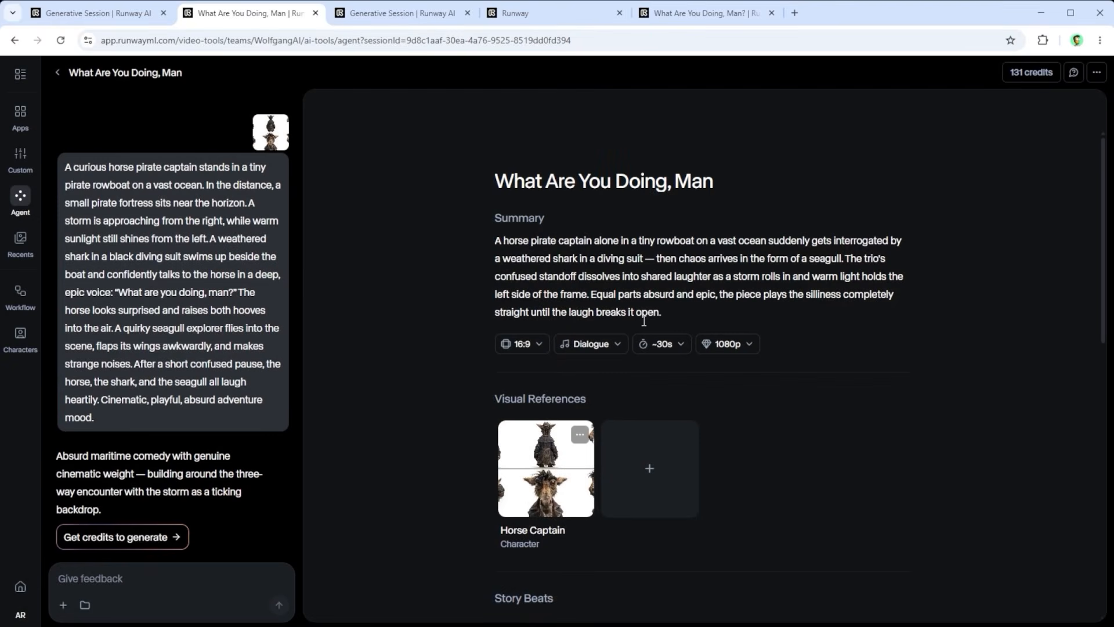
# Step: Rename the Horse Captain visual reference to Horse and save it
pyautogui.click(580, 434)
pyautogui.click(541, 503)
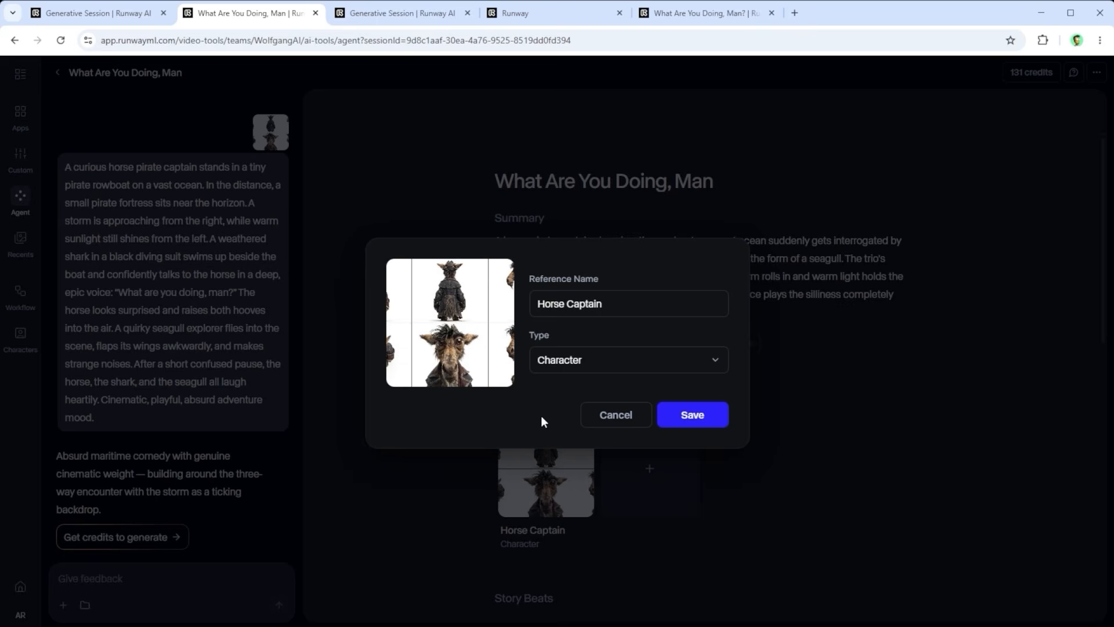
pyautogui.moveTo(567, 304); pyautogui.dragTo(652, 310)
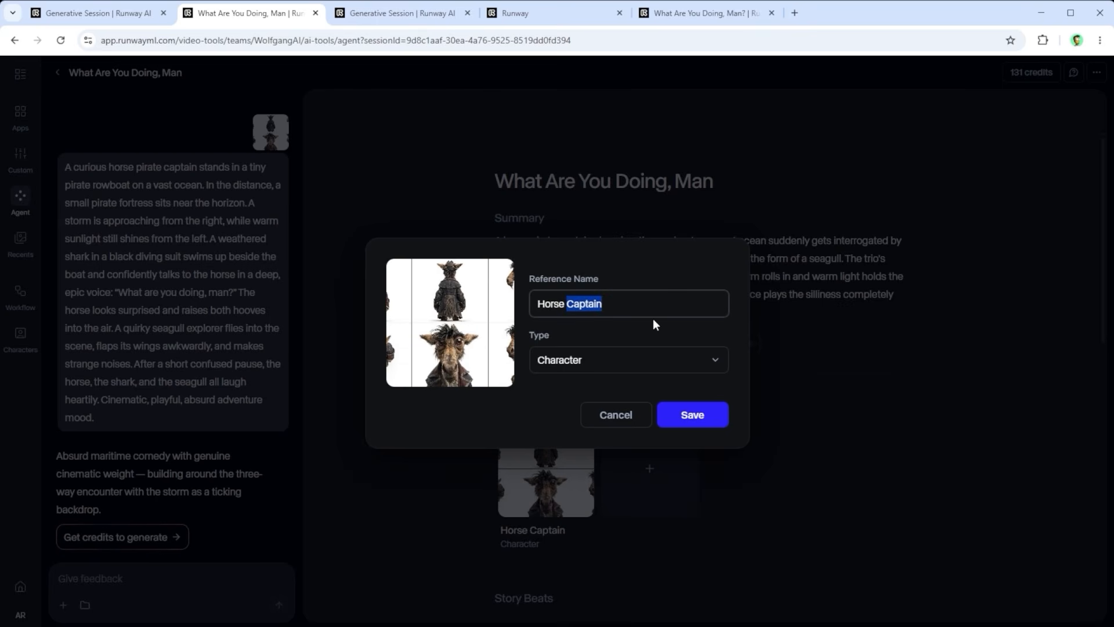
pyautogui.press('BackSpace')
pyautogui.press('BackSpace')
pyautogui.click(689, 415)
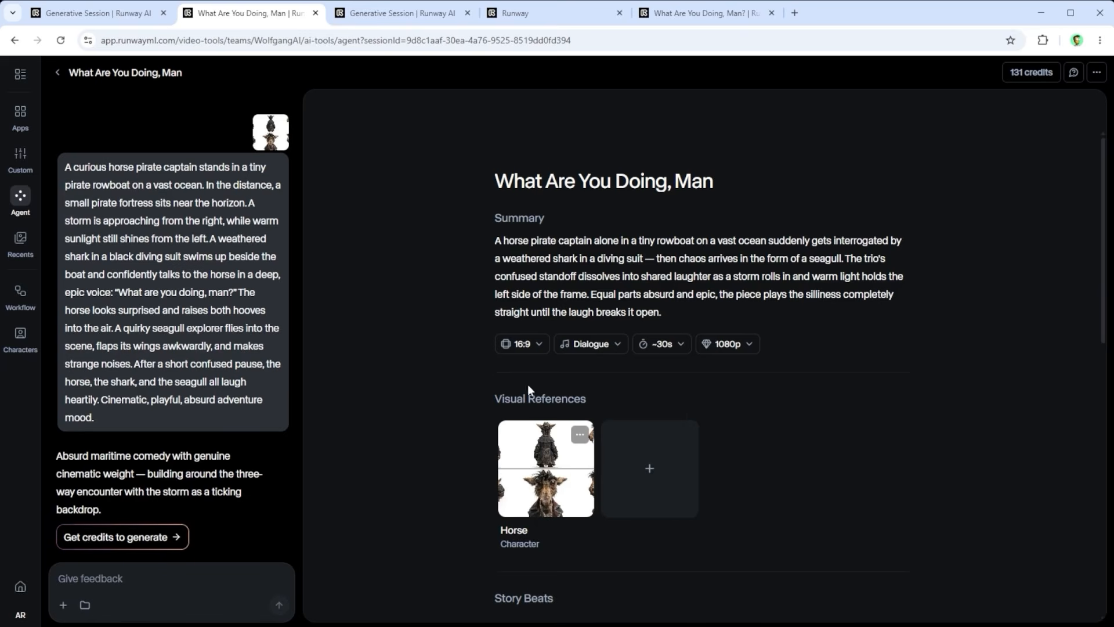
# Step: Add the asset Seagull.jpeg (3) as a visual reference named Seagull with the type Character
pyautogui.click(650, 470)
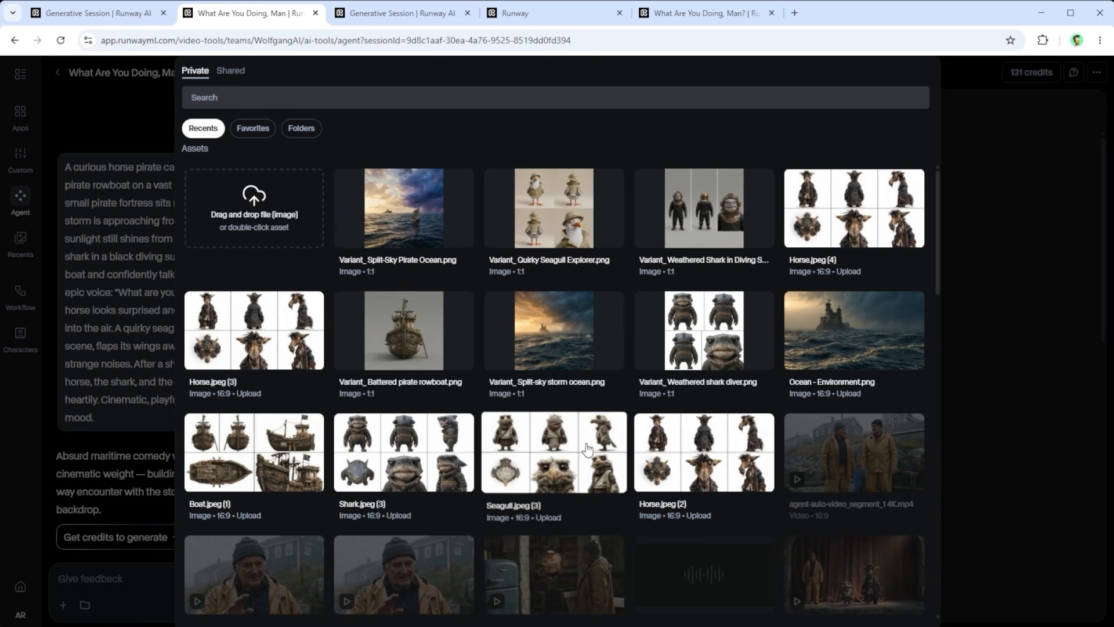
pyautogui.doubleClick(557, 445)
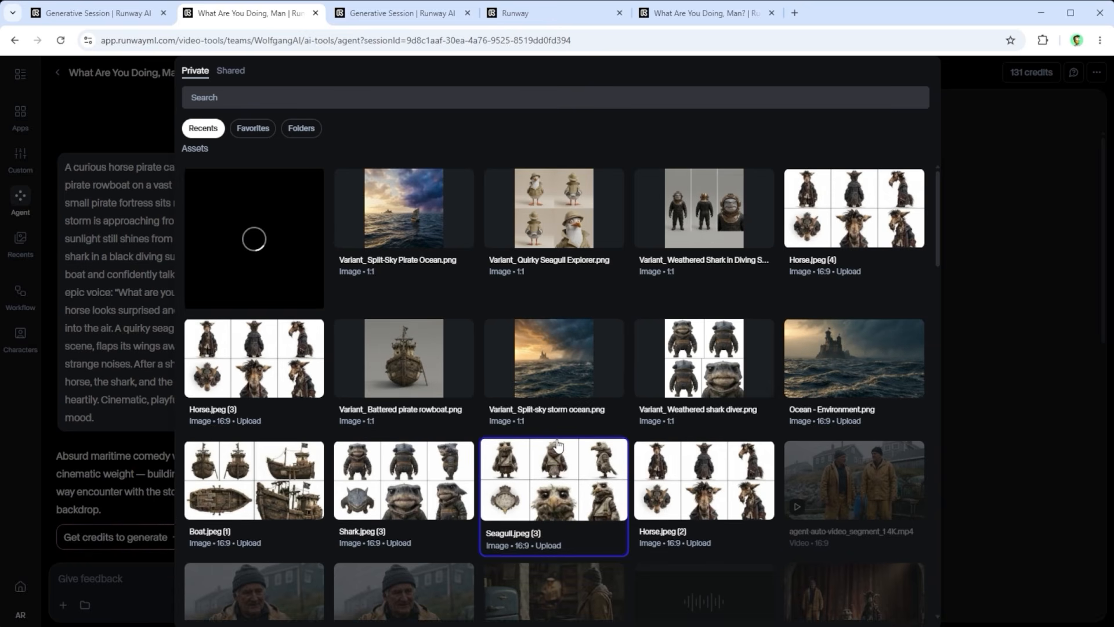
pyautogui.click(574, 303)
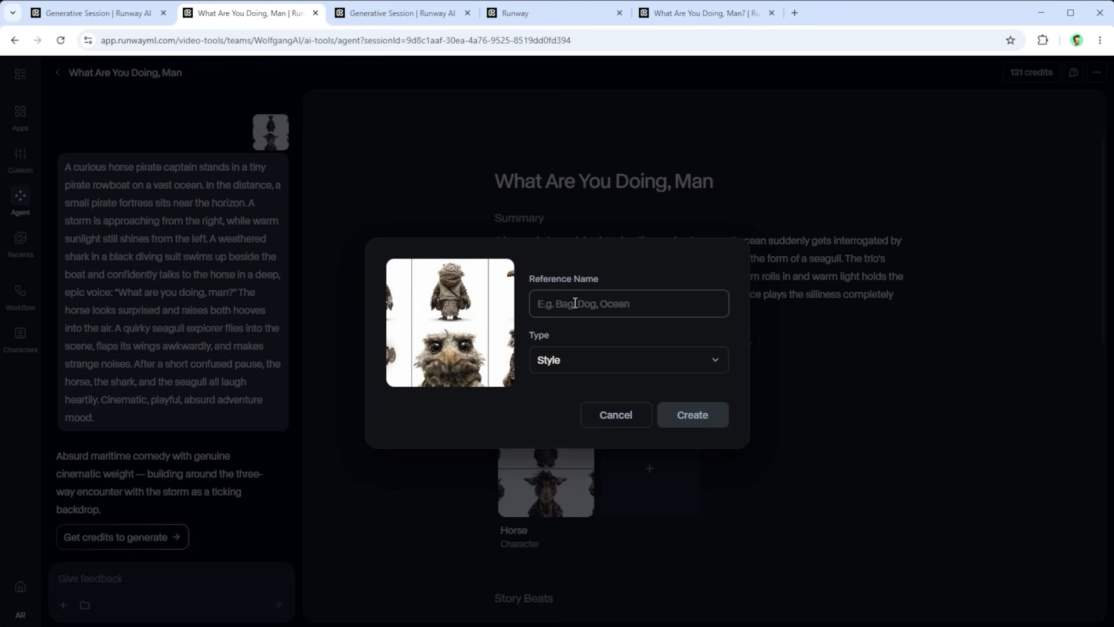
pyautogui.write('Seagul')
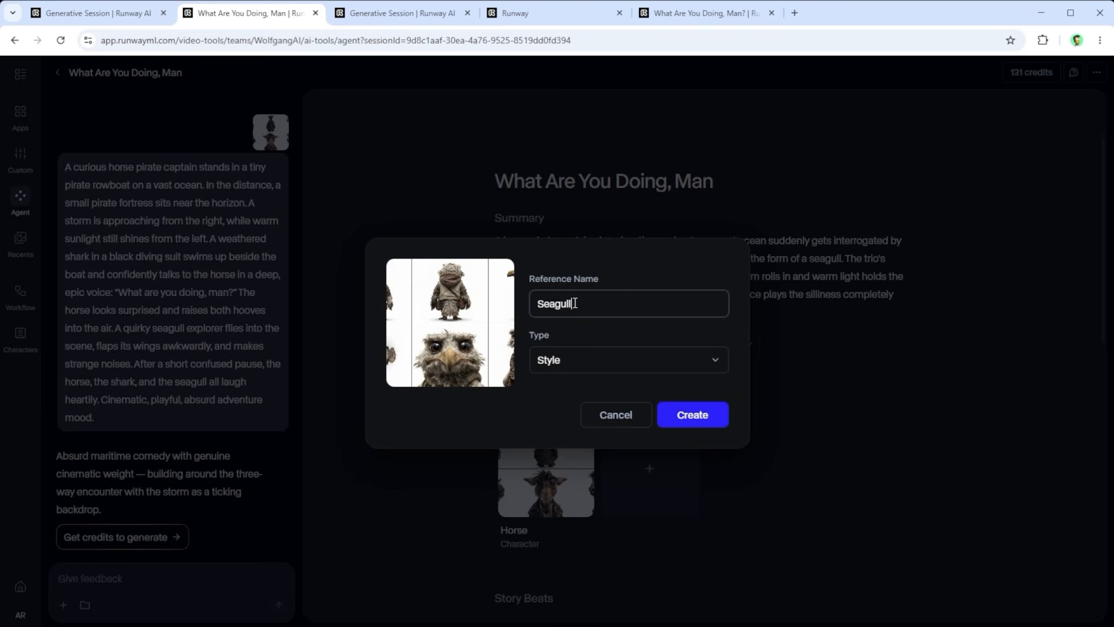
pyautogui.write('l')
pyautogui.click(581, 360)
pyautogui.click(578, 393)
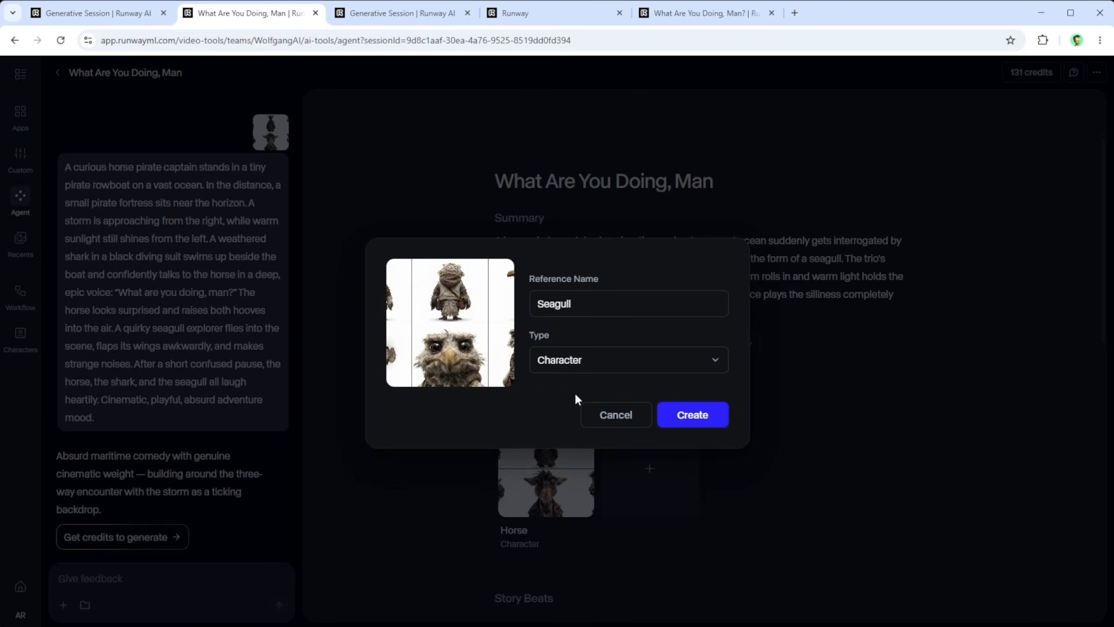
pyautogui.click(692, 415)
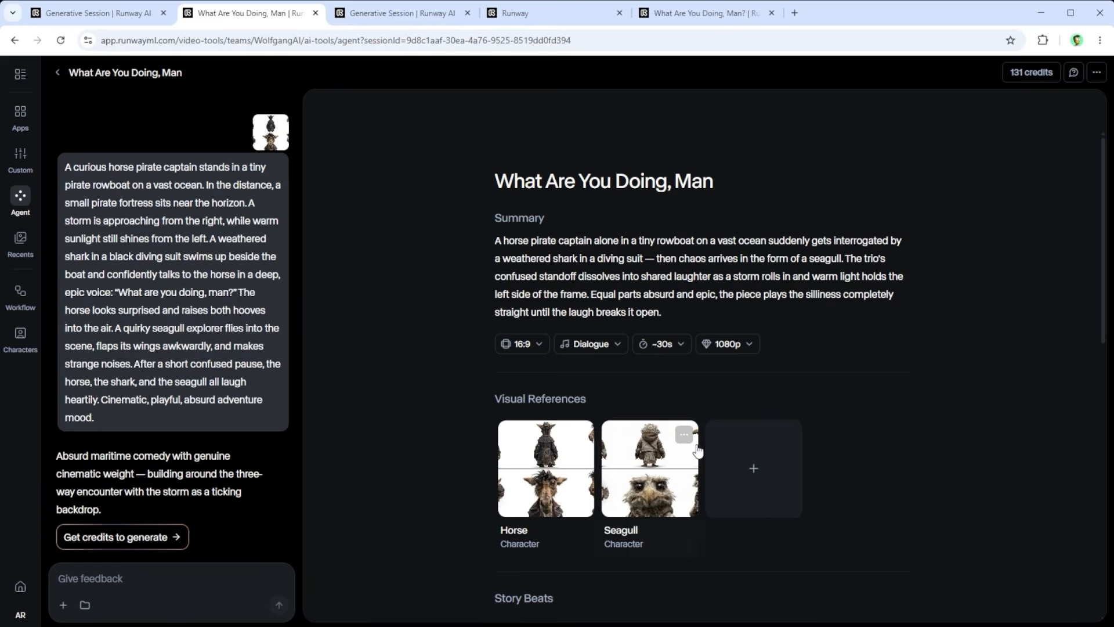
# Step: Add the asset Shark.jpeg (3) as a visual reference named Shark with the type Character
pyautogui.click(751, 481)
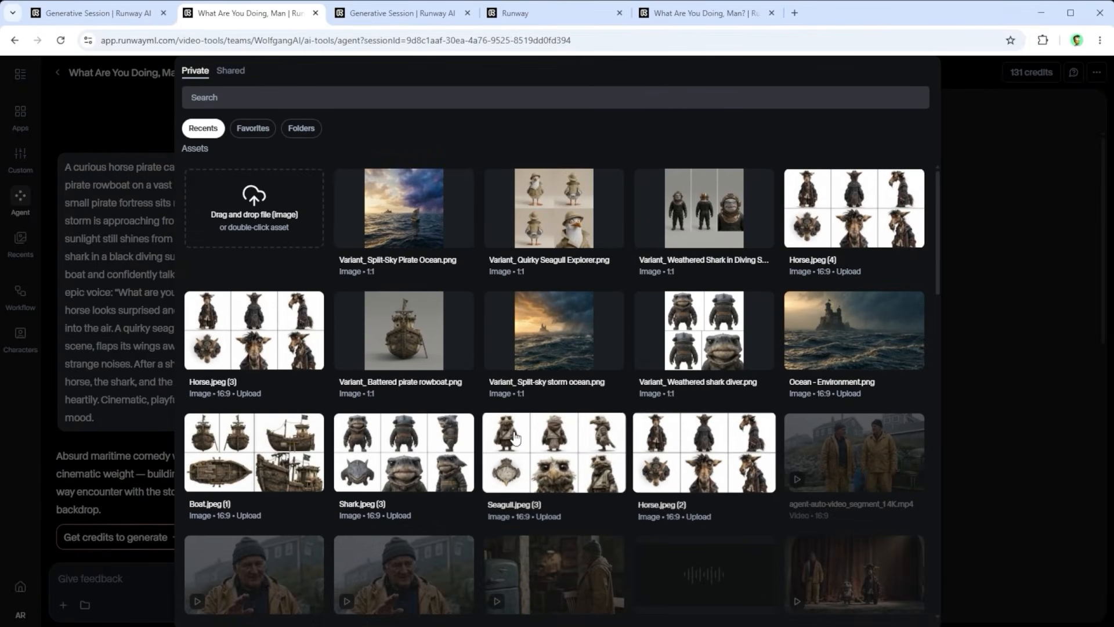
pyautogui.doubleClick(459, 467)
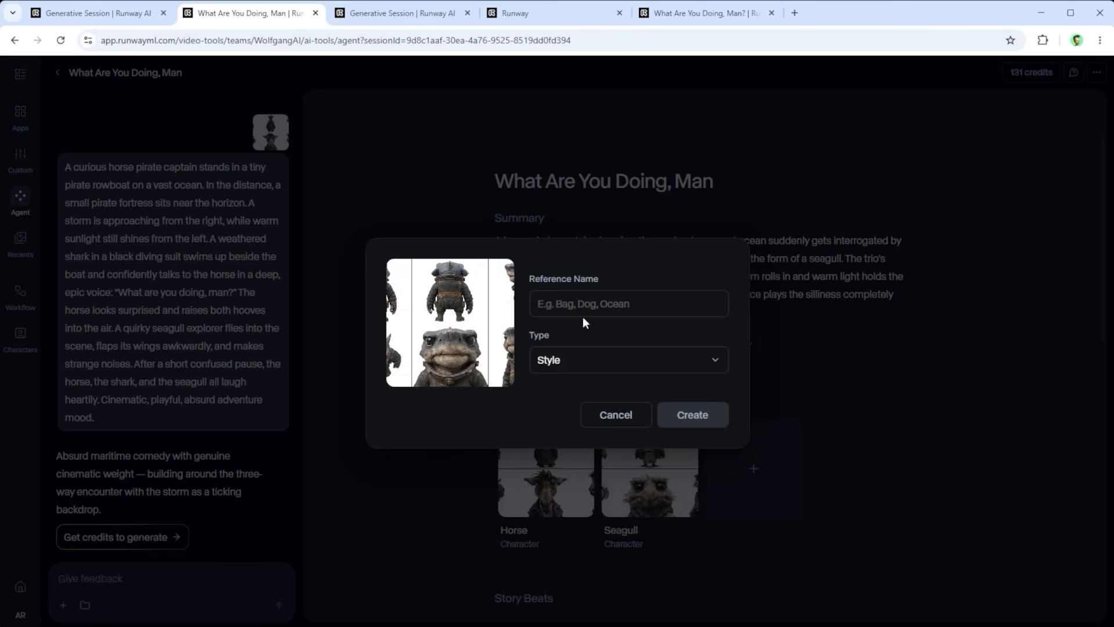
pyautogui.click(577, 303)
pyautogui.write('Shark')
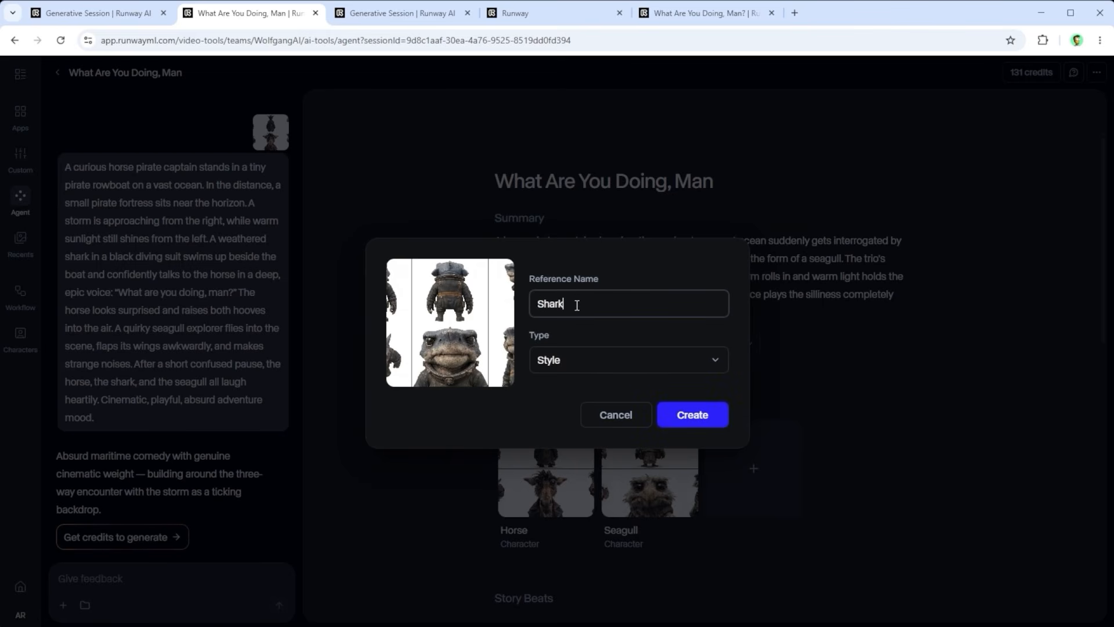
pyautogui.click(577, 363)
pyautogui.click(570, 389)
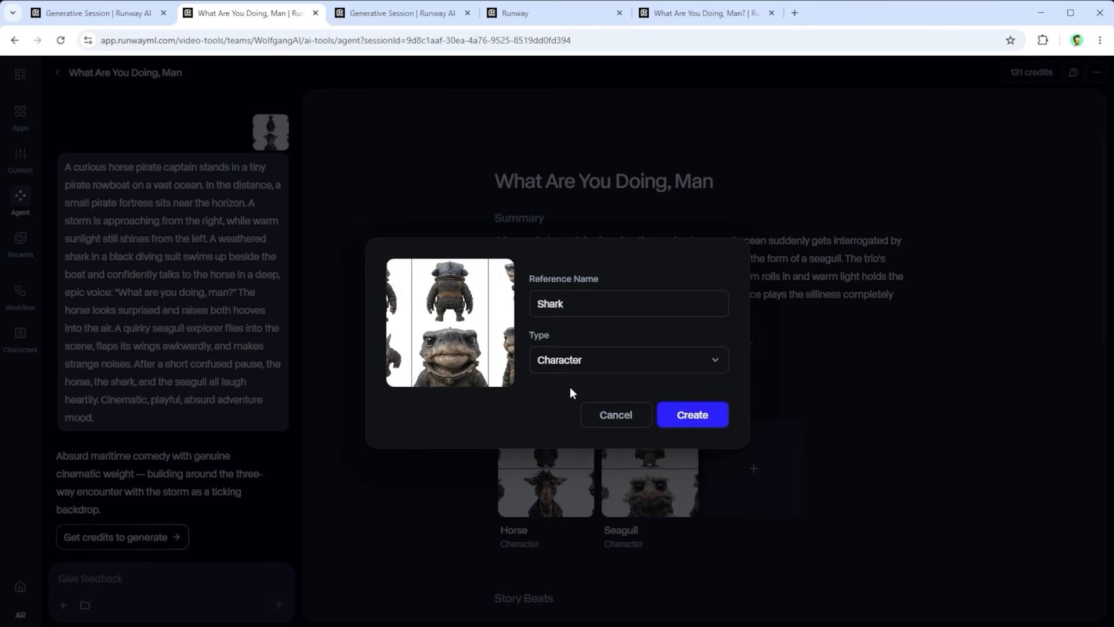
pyautogui.click(692, 415)
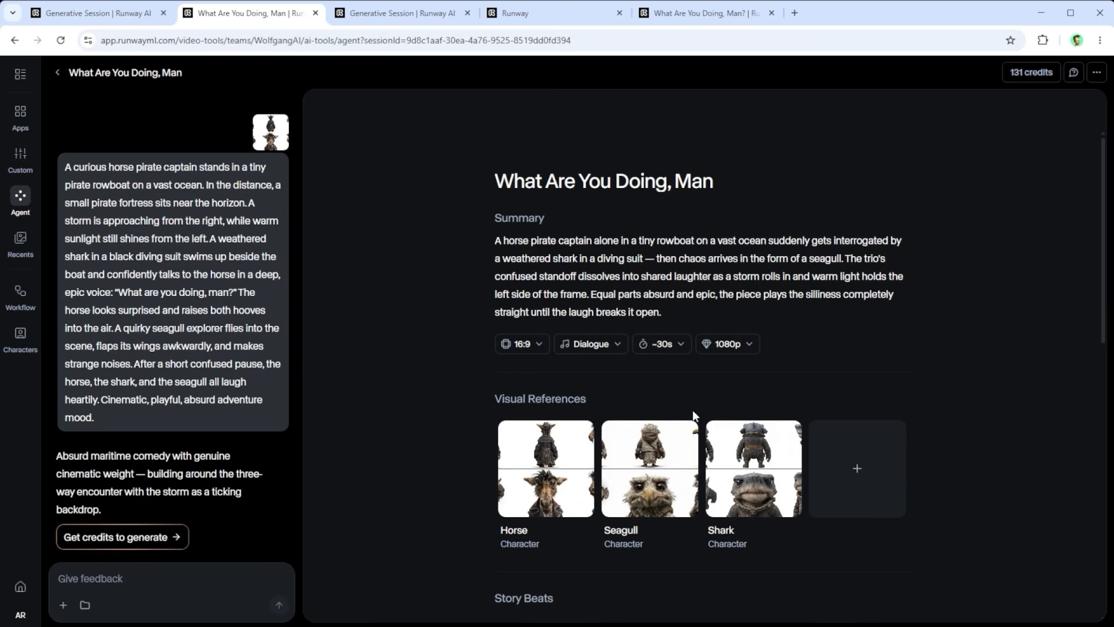
# Step: Add the asset Boat.jpeg (1) as a visual reference named Boat with the type Prop
pyautogui.click(858, 475)
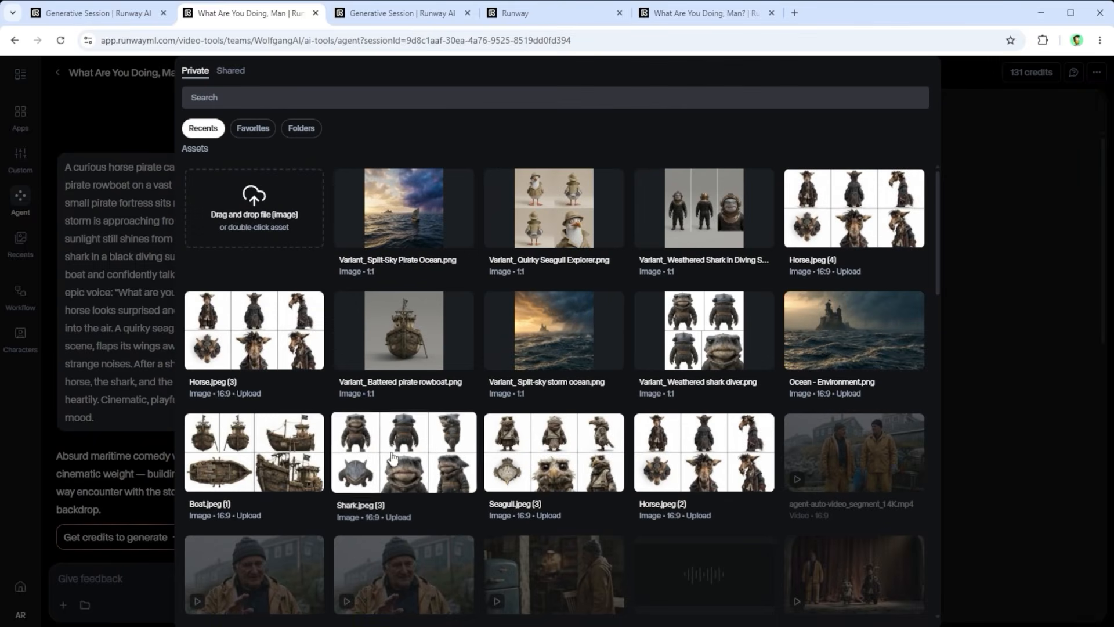
pyautogui.doubleClick(291, 458)
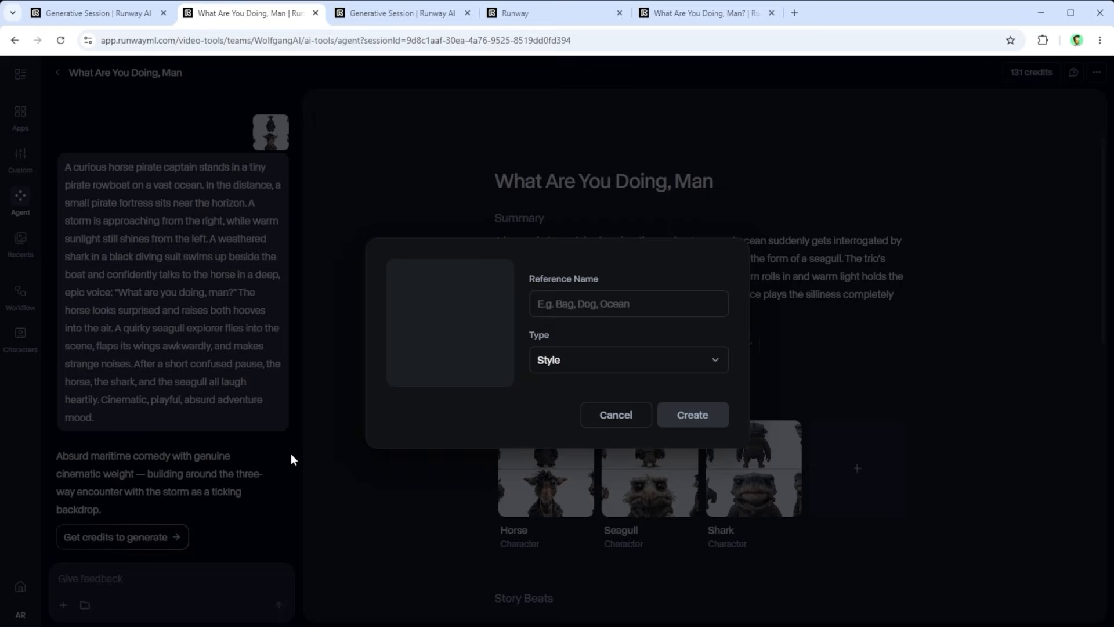
pyautogui.click(572, 296)
pyautogui.write('Boat')
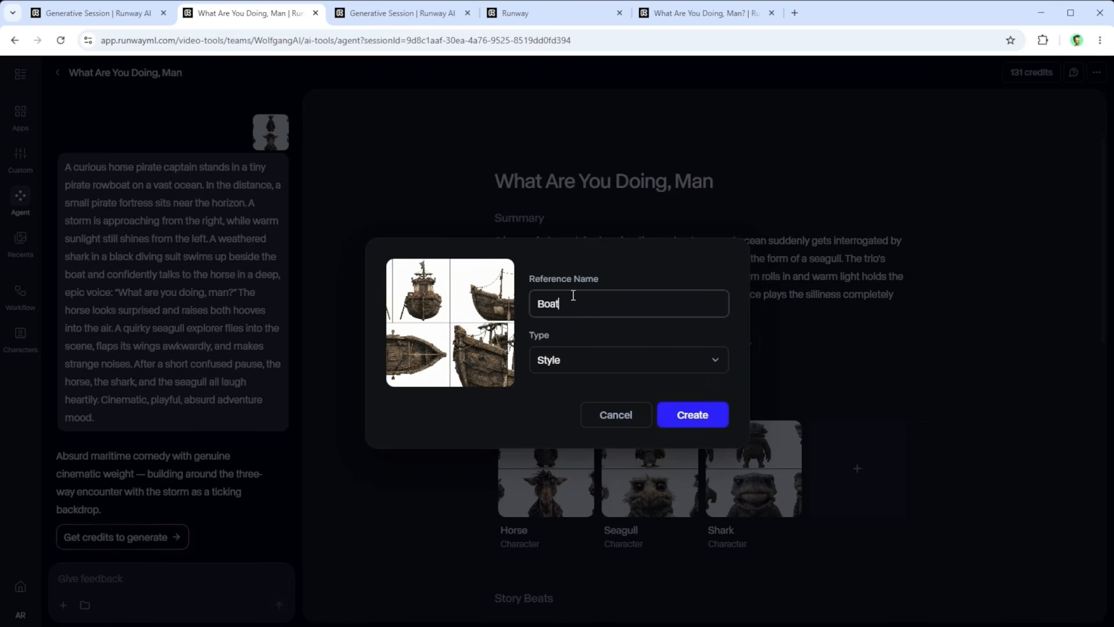
pyautogui.click(569, 360)
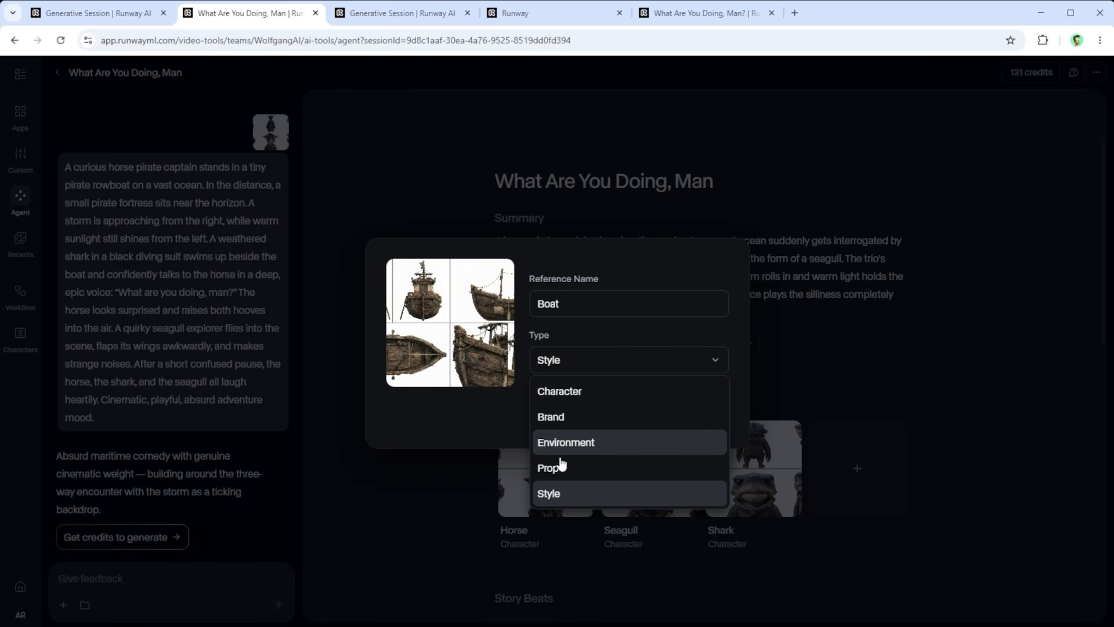
pyautogui.click(593, 458)
pyautogui.click(693, 413)
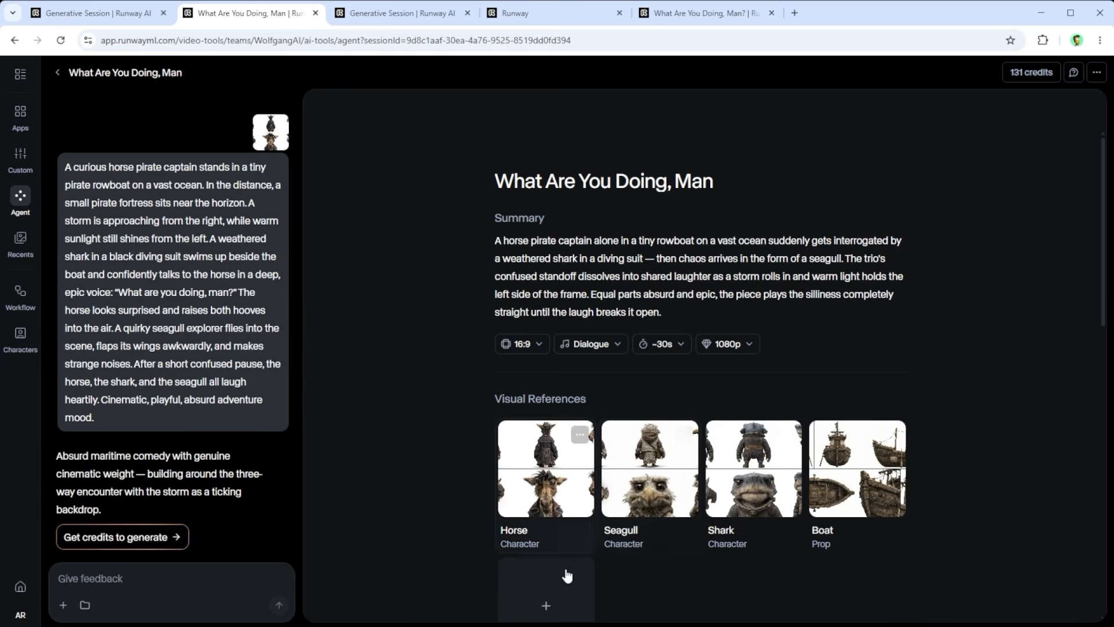
# Step: Add the asset Ocean - Environment.png as a visual reference named Ocean with the type Environment
pyautogui.click(547, 598)
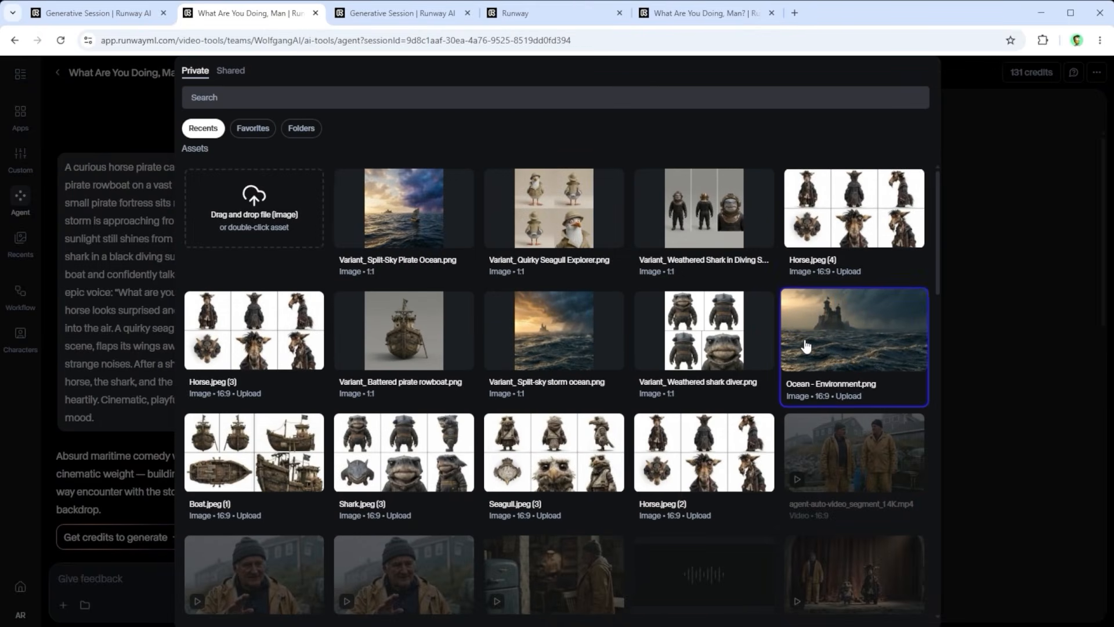
pyautogui.doubleClick(801, 345)
pyautogui.click(556, 306)
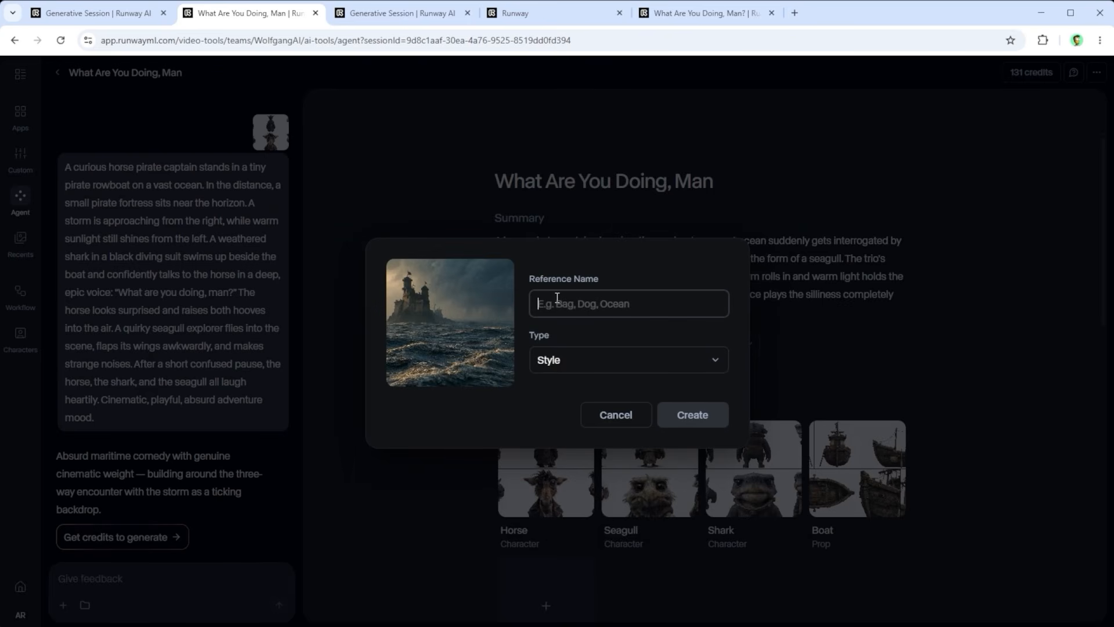
pyautogui.write('o')
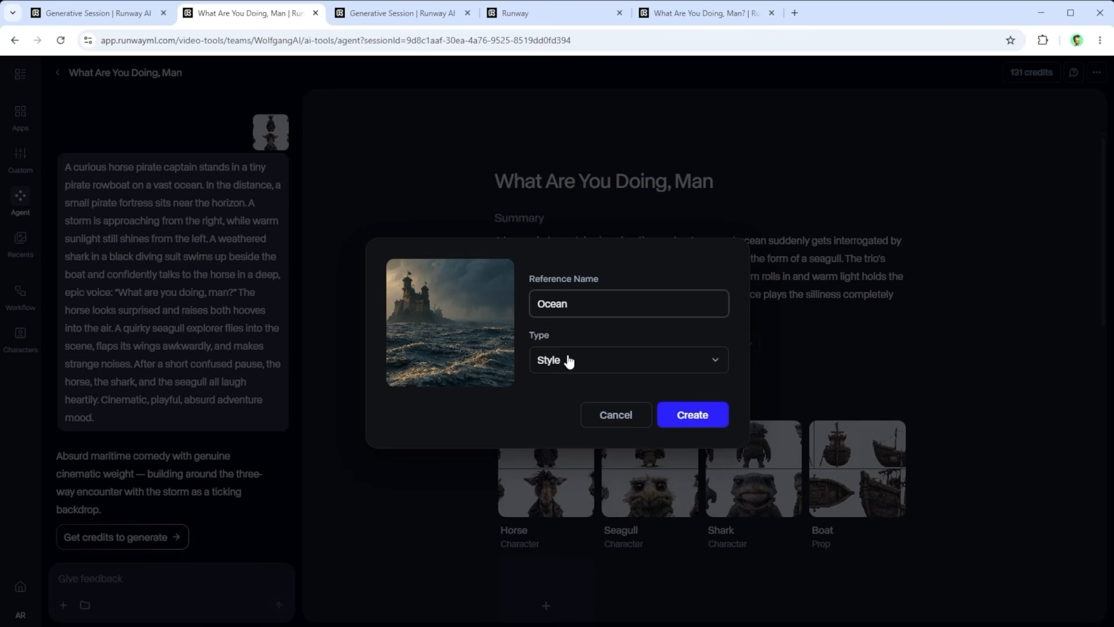
pyautogui.click(568, 361)
pyautogui.click(572, 441)
pyautogui.click(699, 415)
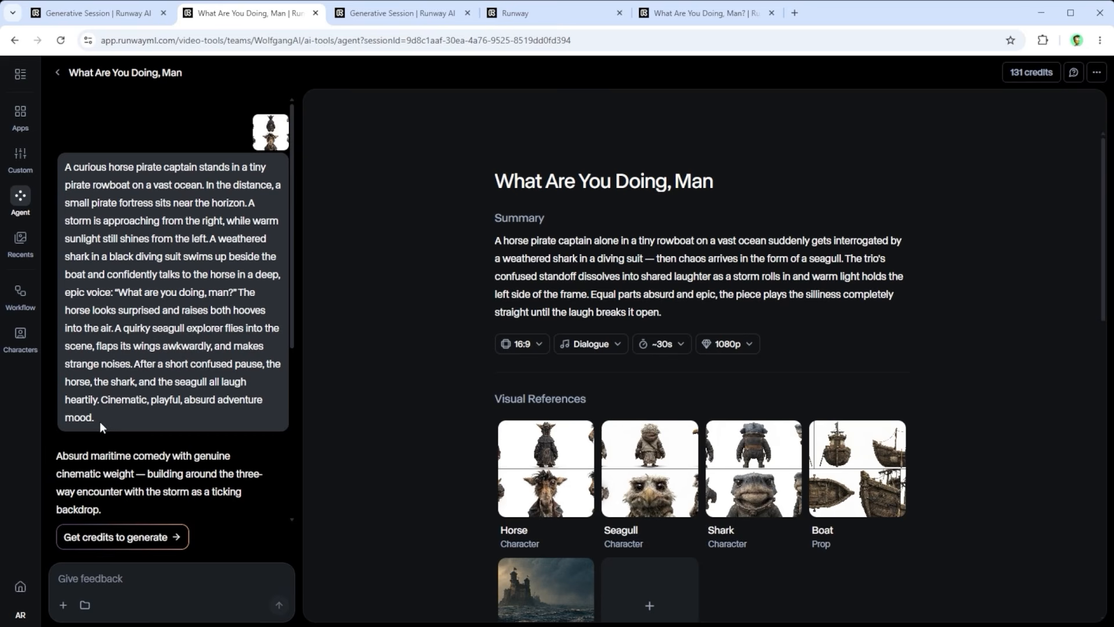
pyautogui.moveTo(98, 419); pyautogui.dragTo(51, 173)
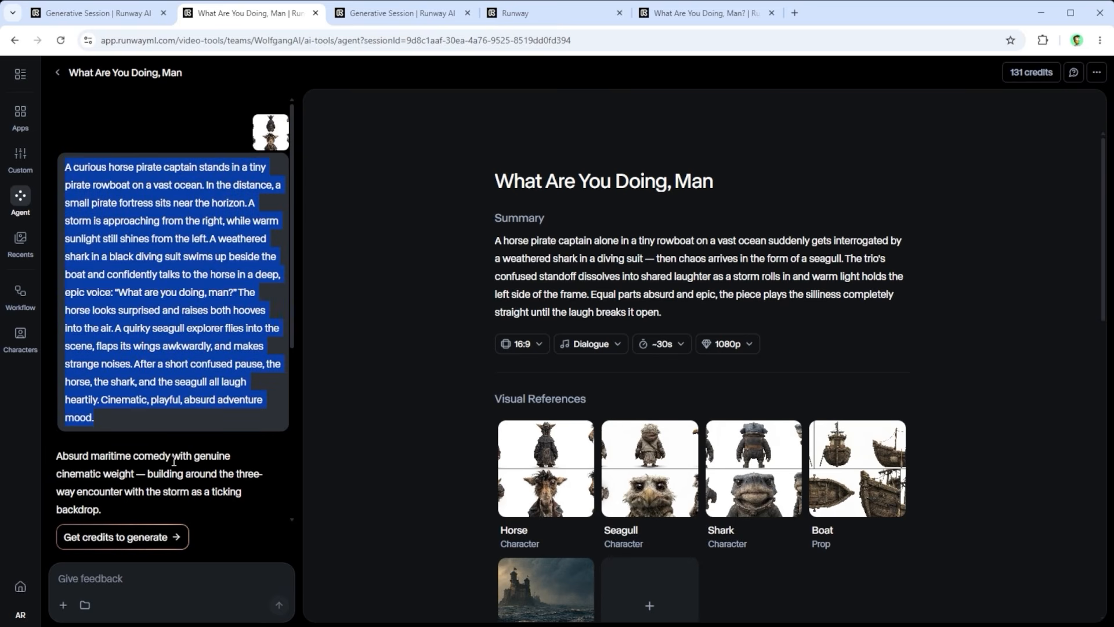
pyautogui.click(114, 508)
pyautogui.tripleClick(111, 508)
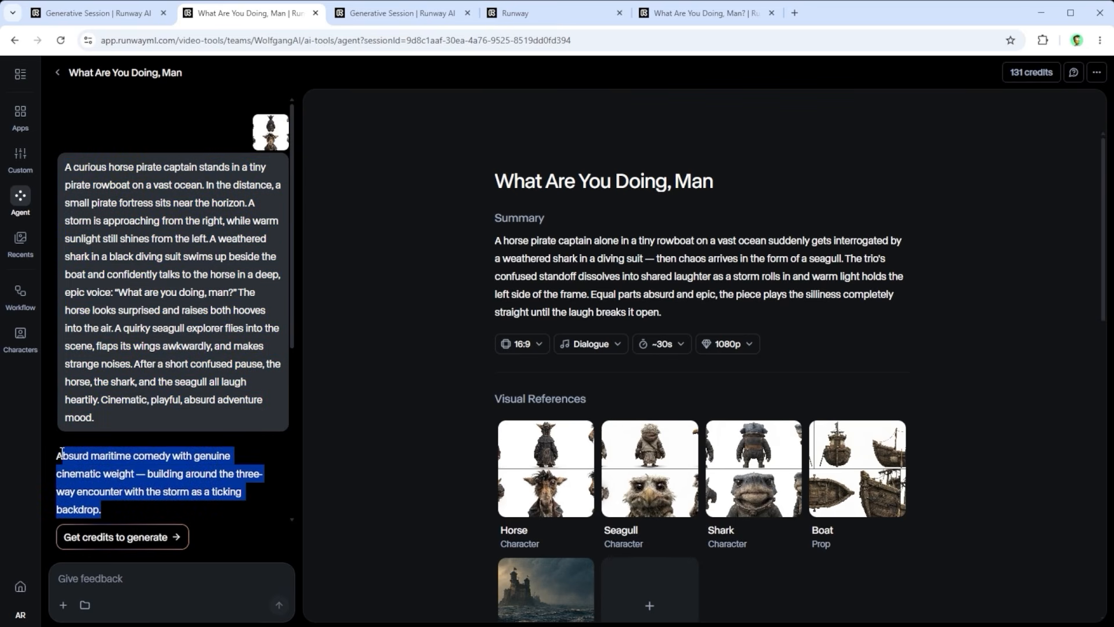
pyautogui.click(267, 454)
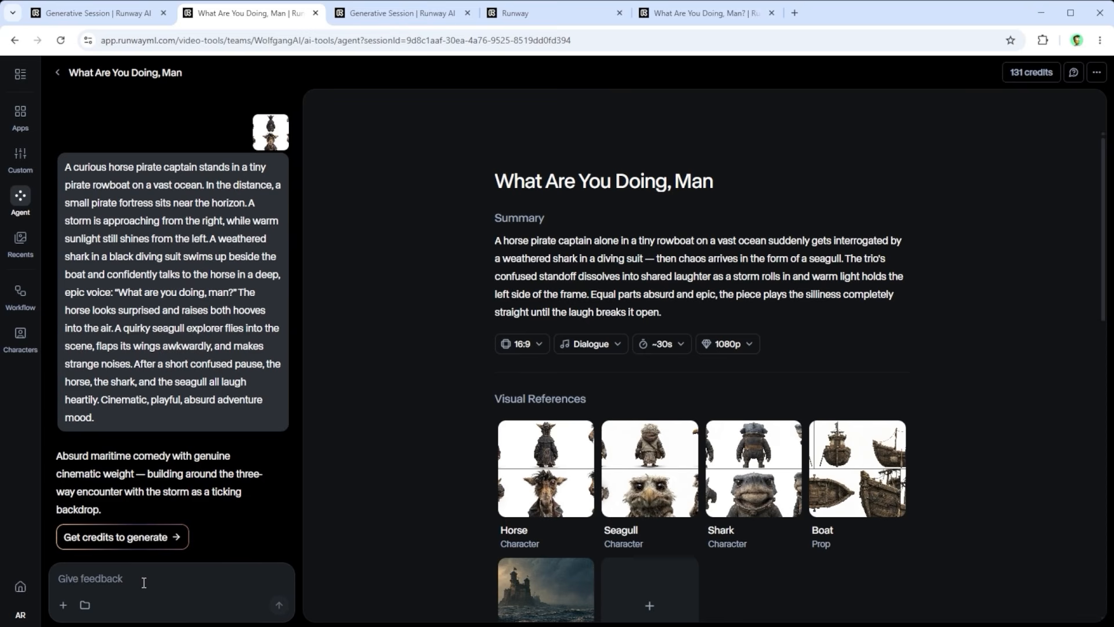
# Step: Send the agent the feedback "Do you need anything else? If not, please create the story beats for the 15-second film."
pyautogui.click(90, 578)
pyautogui.write('Do you need anything else? If not, please create the story beats for the 15-second film.')
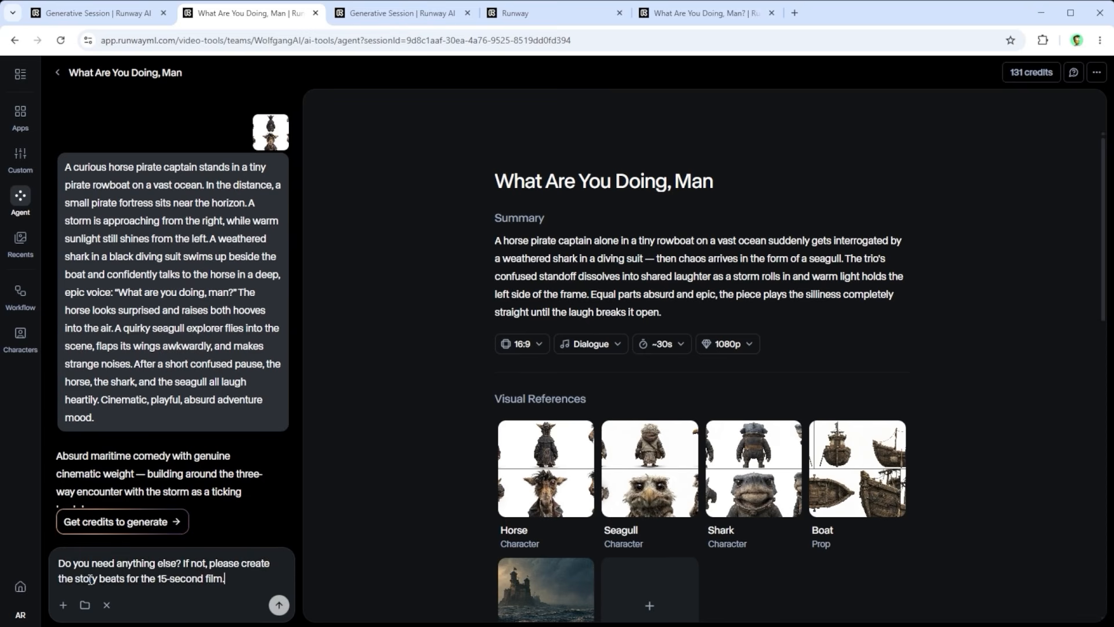
pyautogui.click(279, 606)
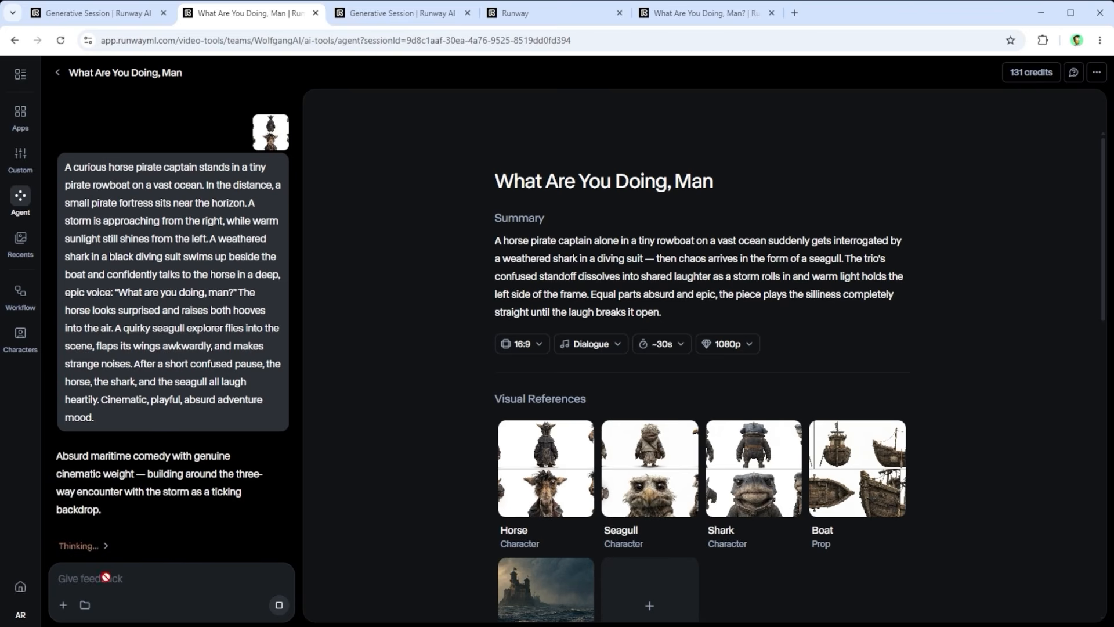
# Step: Review the updated outline's duration setting, visual references and rewritten story beats
pyautogui.scroll(-5, 454, 460)
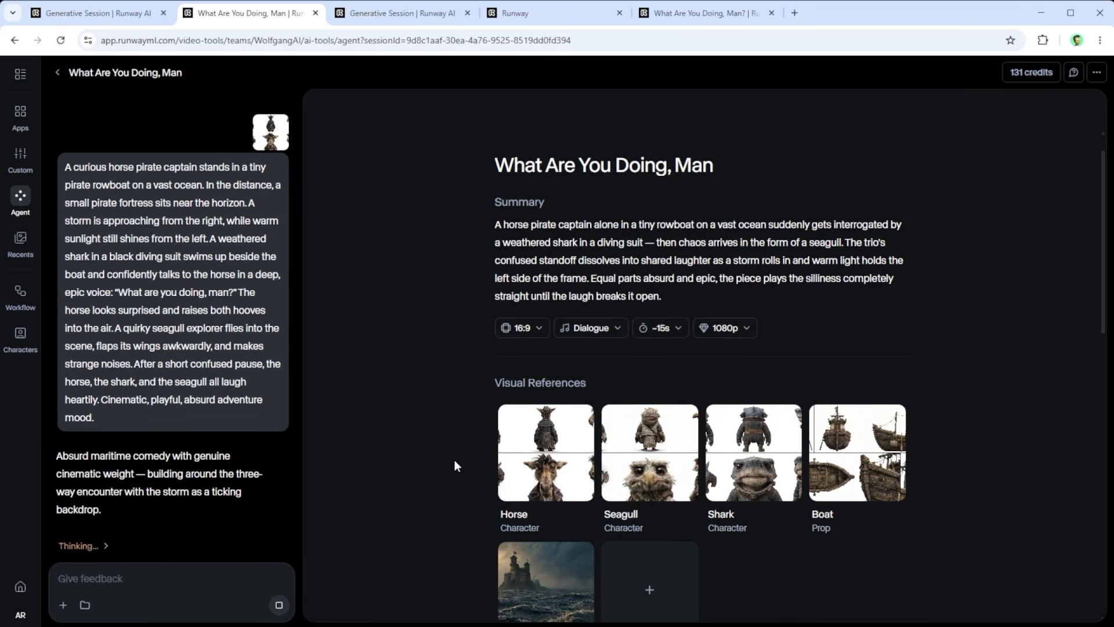
pyautogui.scroll(-4, 455, 460)
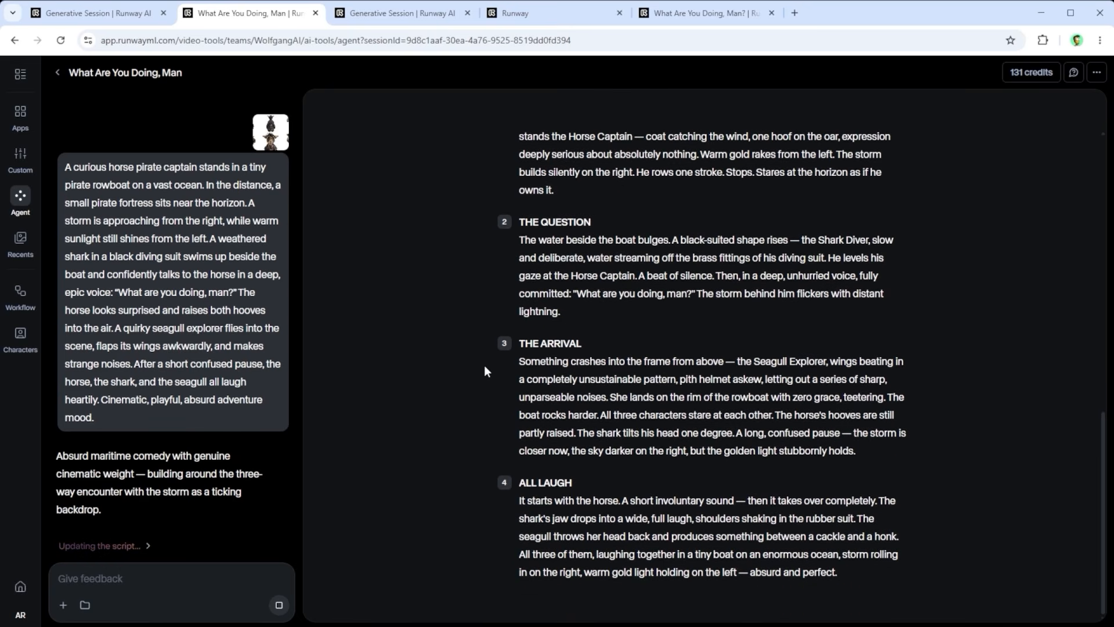
pyautogui.scroll(8, 472, 412)
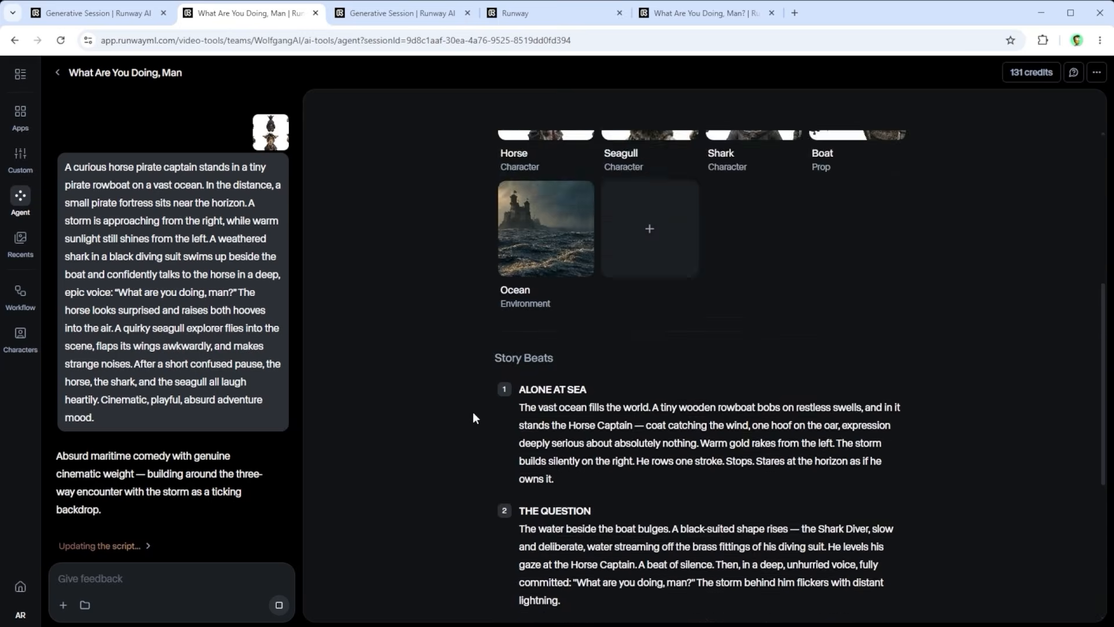
pyautogui.scroll(3, 472, 412)
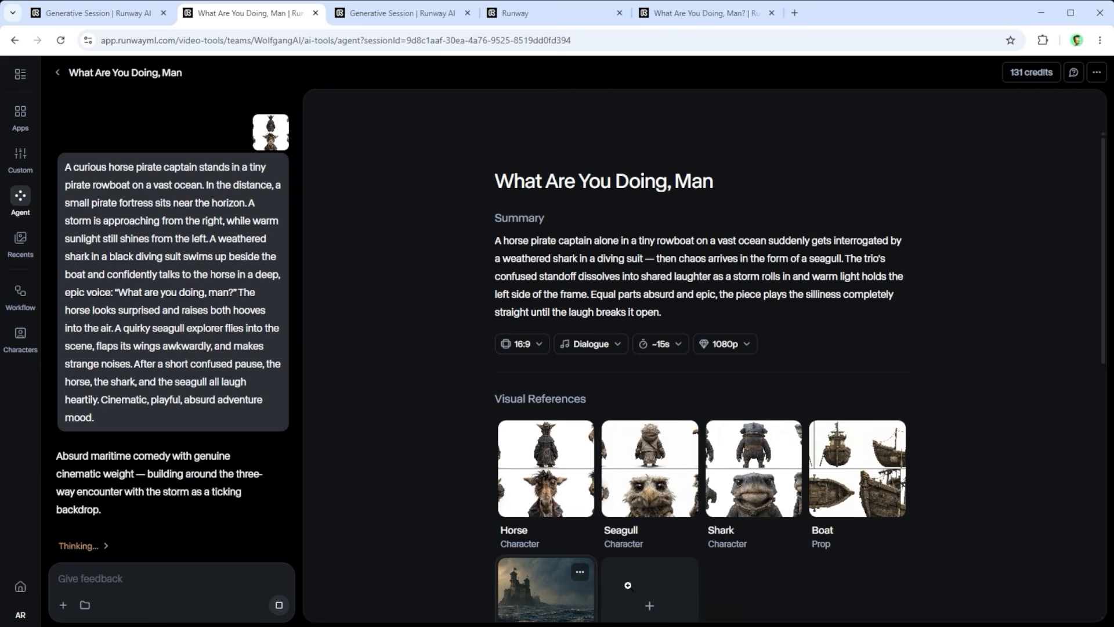
pyautogui.scroll(-4, 932, 527)
pyautogui.scroll(-3, 928, 528)
pyautogui.moveTo(571, 474); pyautogui.dragTo(520, 399)
pyautogui.click(965, 443)
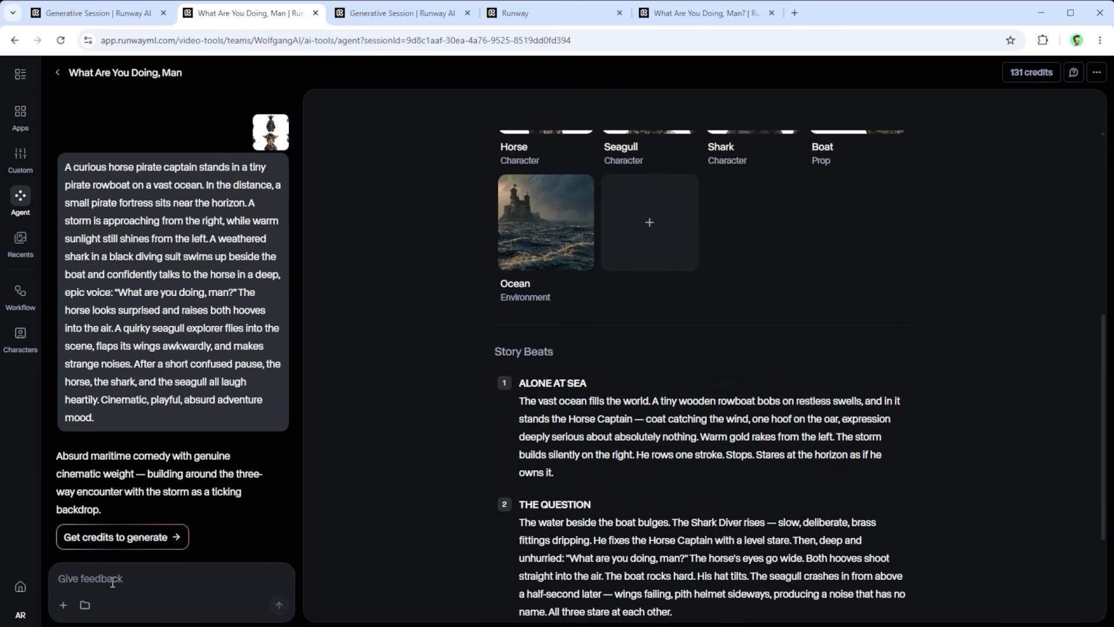
pyautogui.write('H')
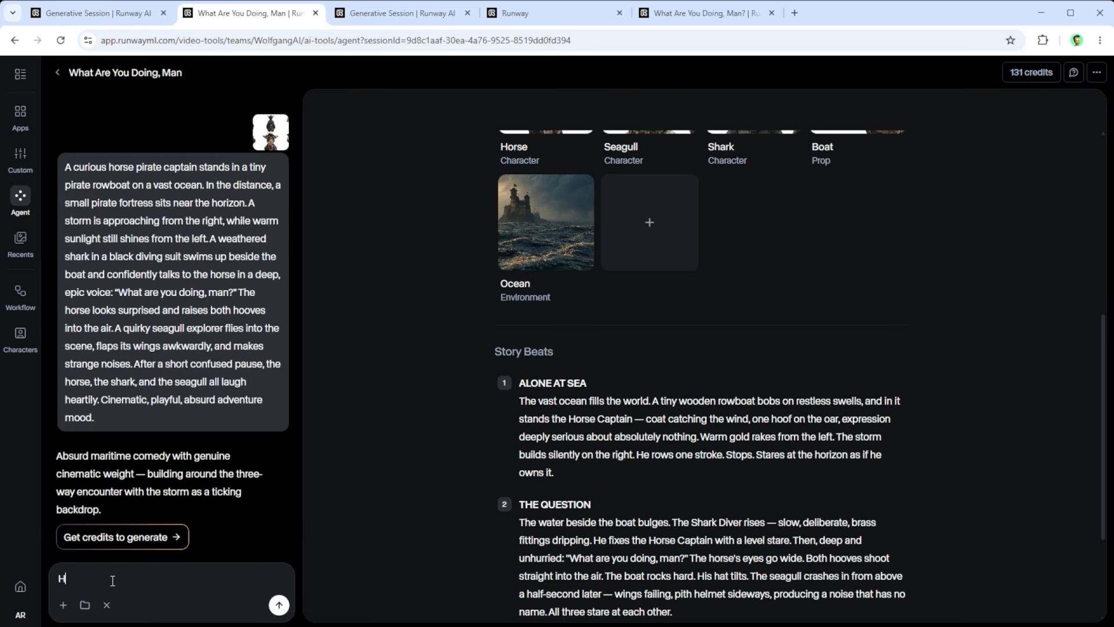
pyautogui.write('ere...')
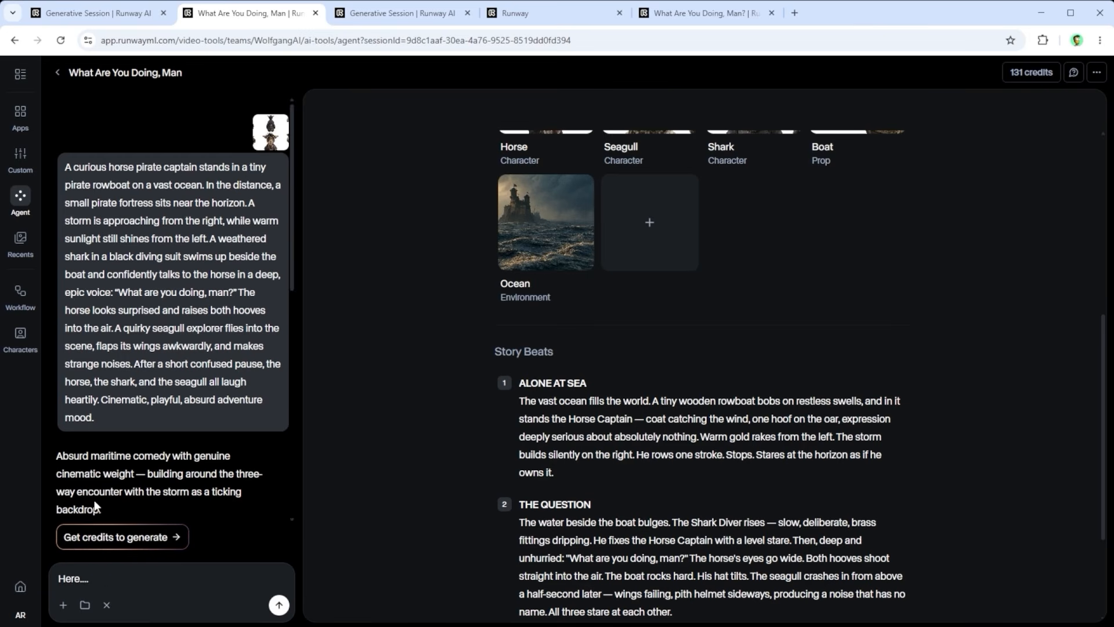
pyautogui.moveTo(111, 568); pyautogui.dragTo(54, 574)
pyautogui.press('BackSpace')
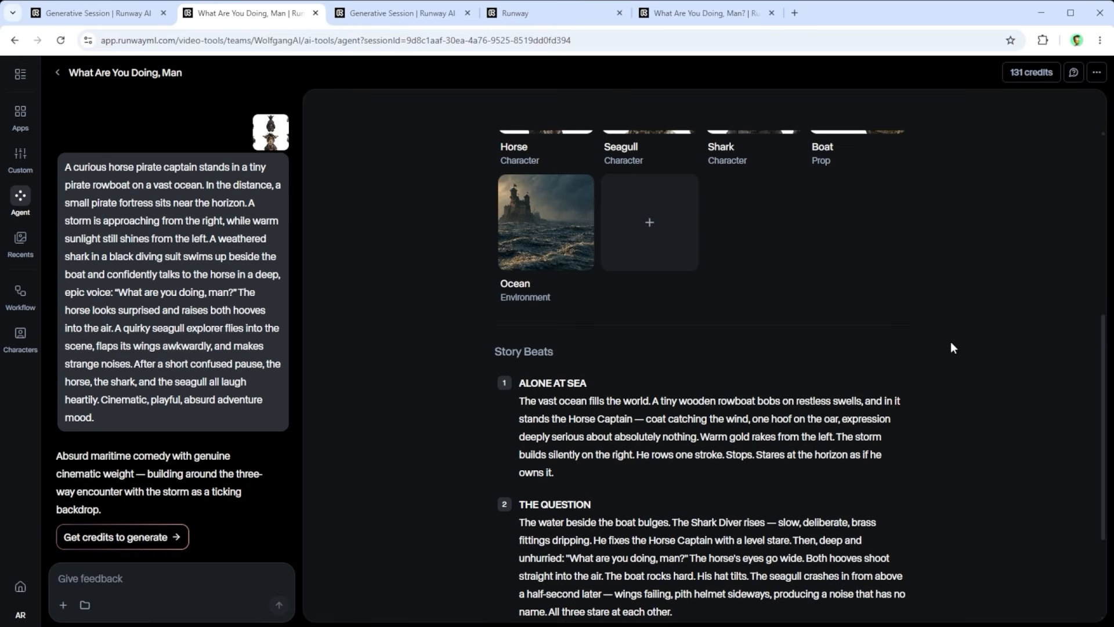
# Step: Look over the whole outline and check the credit balance and the generation cost for the current settings
pyautogui.scroll(3, 951, 341)
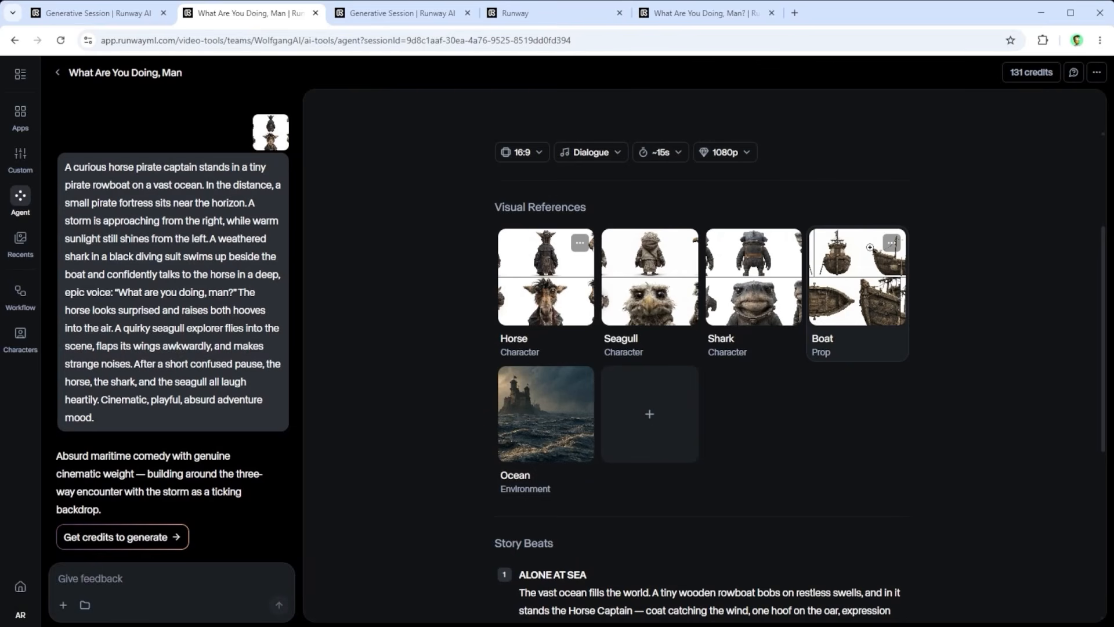
pyautogui.scroll(-4, 893, 355)
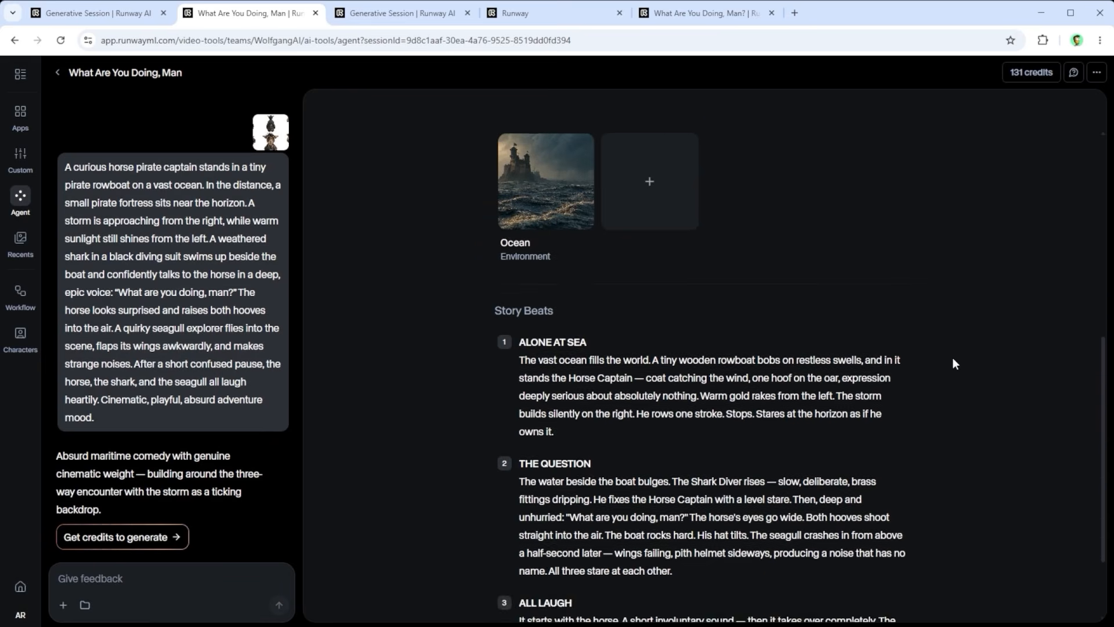
pyautogui.scroll(7, 952, 357)
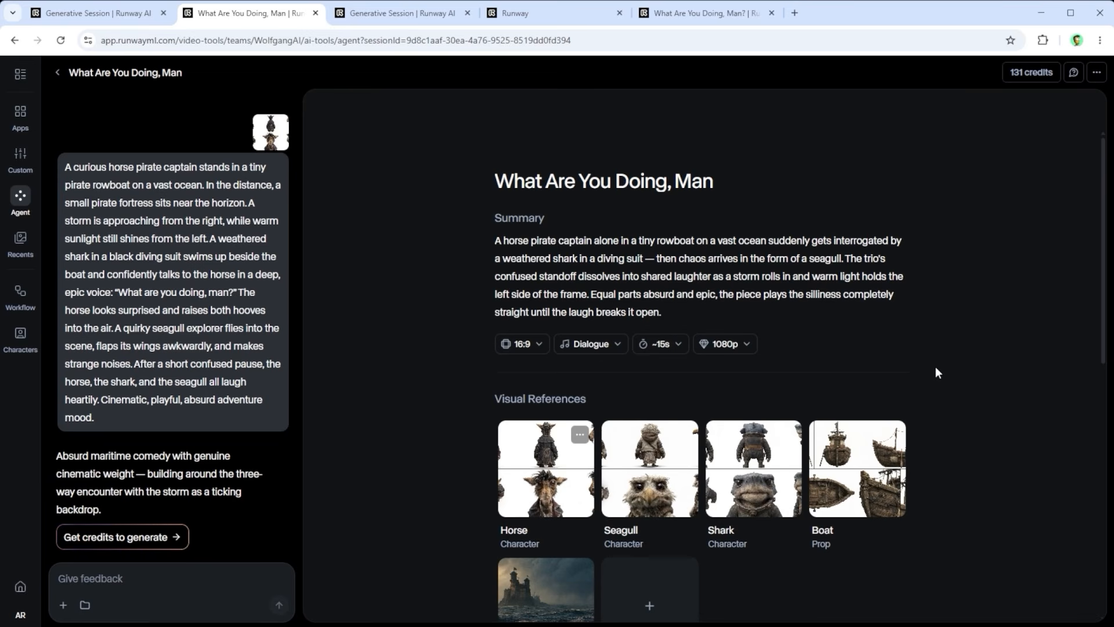
pyautogui.click(1038, 76)
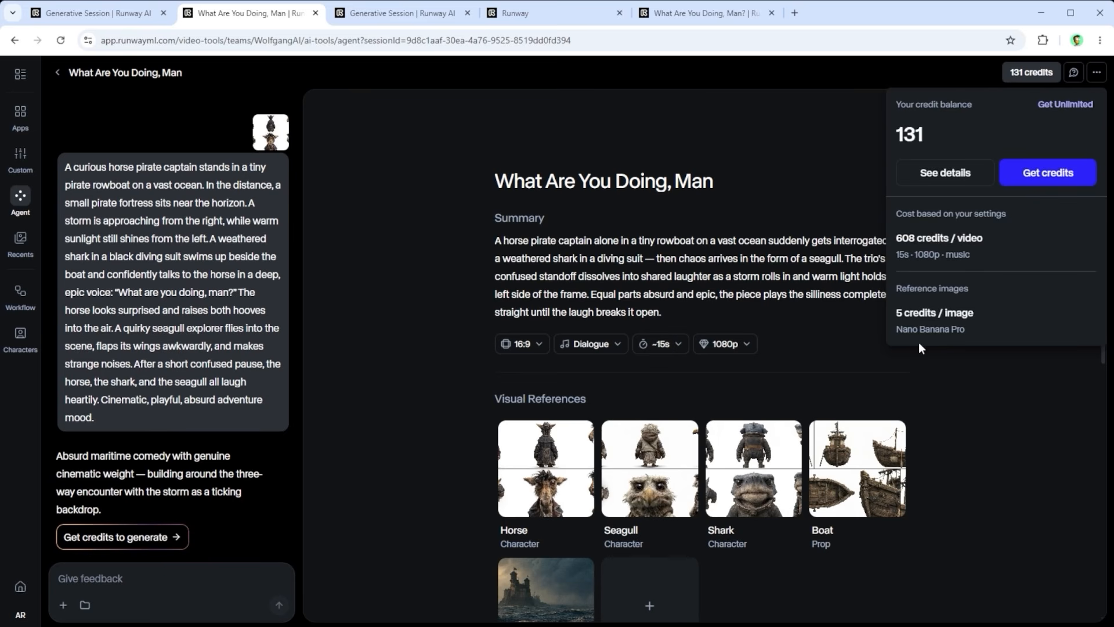
pyautogui.click(1030, 74)
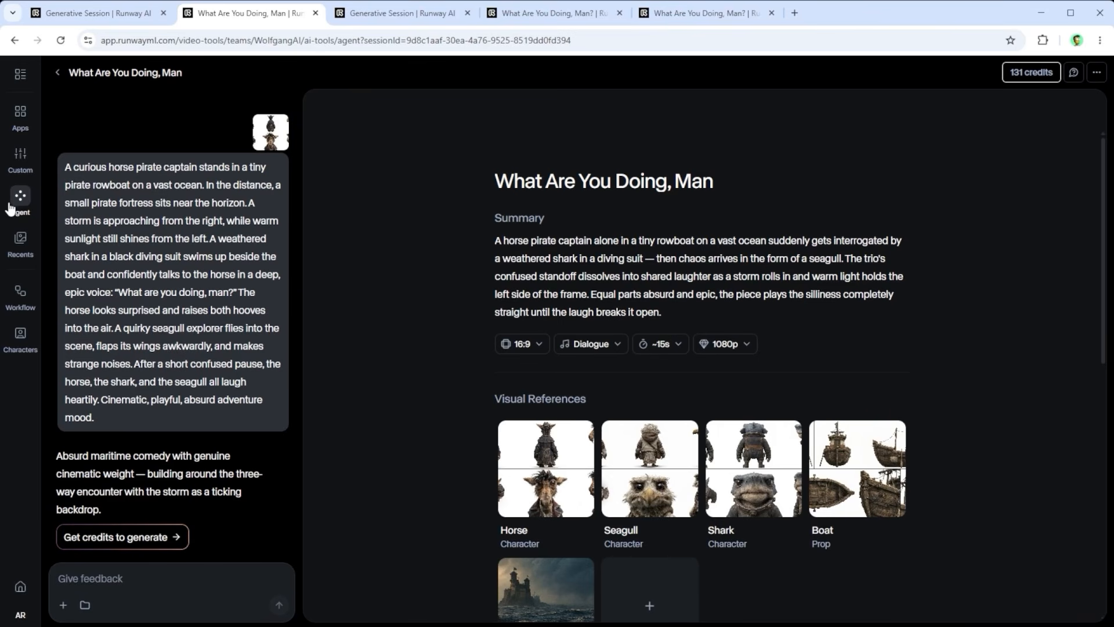
# Step: Switch to the earlier session "What Are You Doing, Man?" and review its chat history, visual references and story beats
pyautogui.click(377, 13)
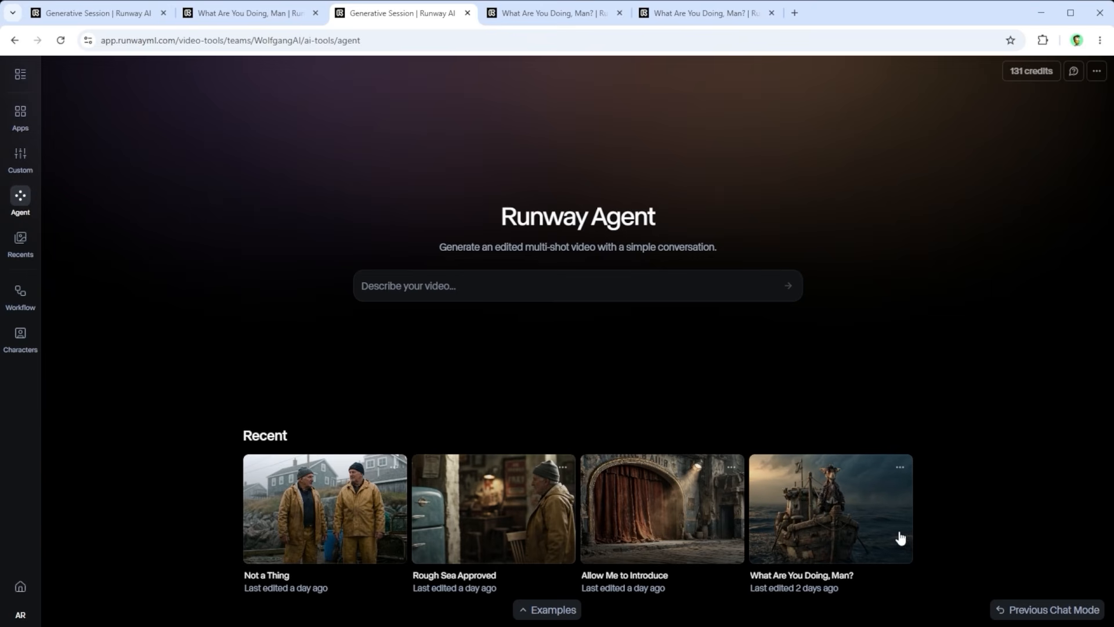
pyautogui.click(559, 16)
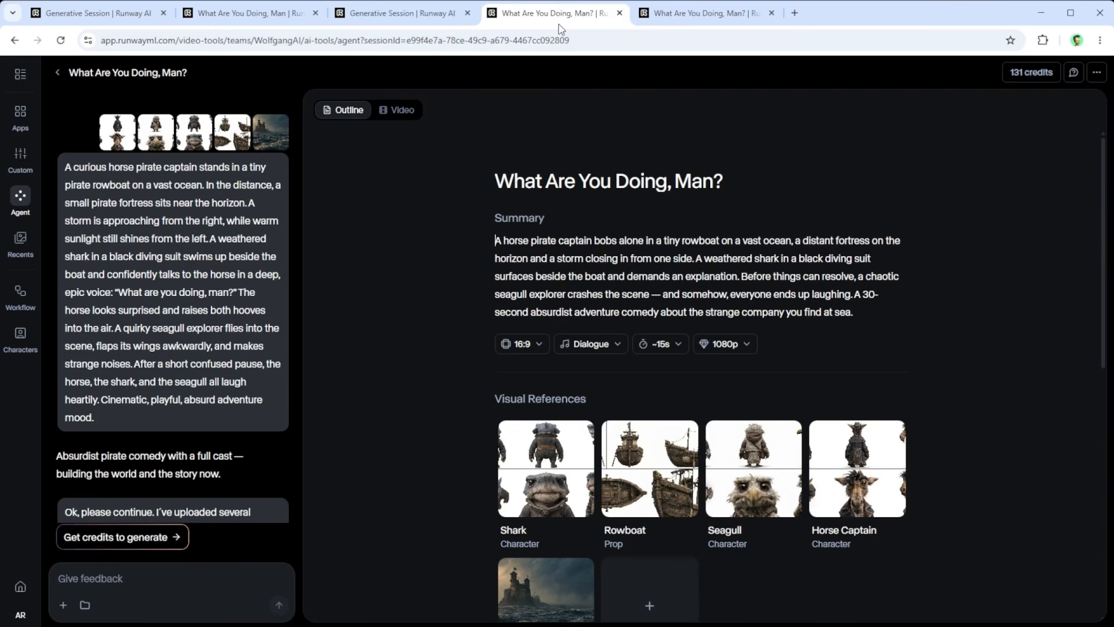
pyautogui.scroll(-20, 113, 256)
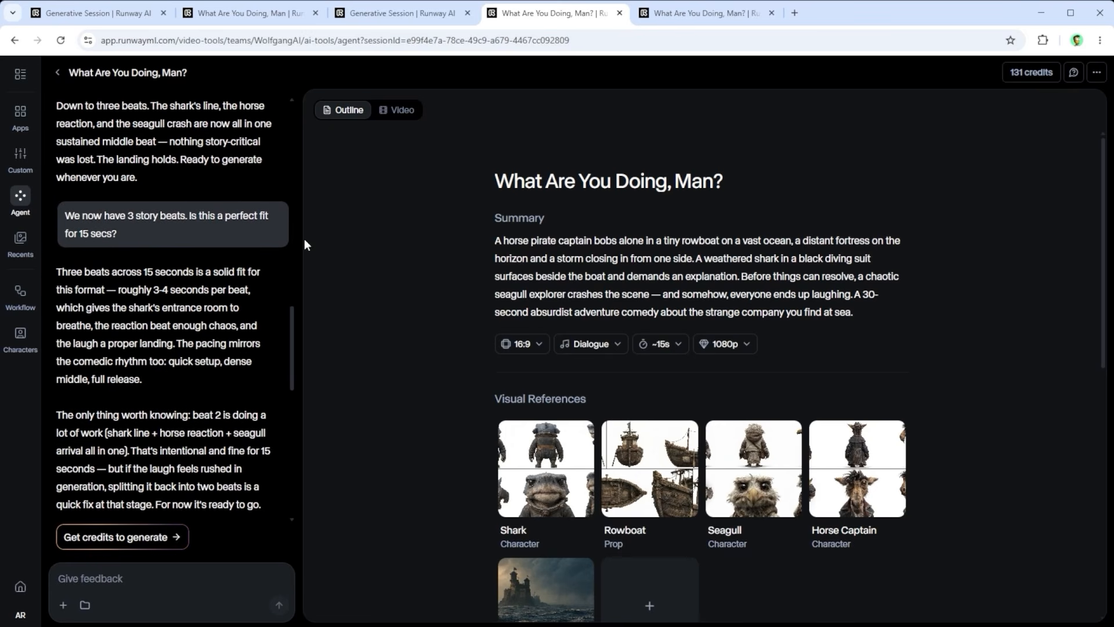
pyautogui.scroll(-5, 789, 408)
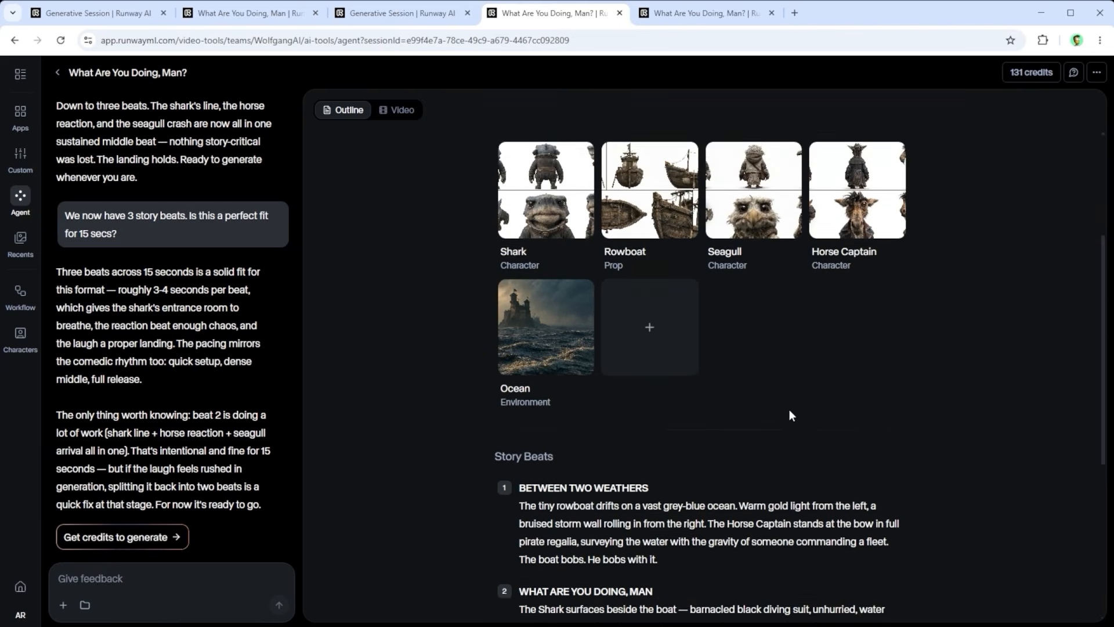
pyautogui.scroll(5, 789, 409)
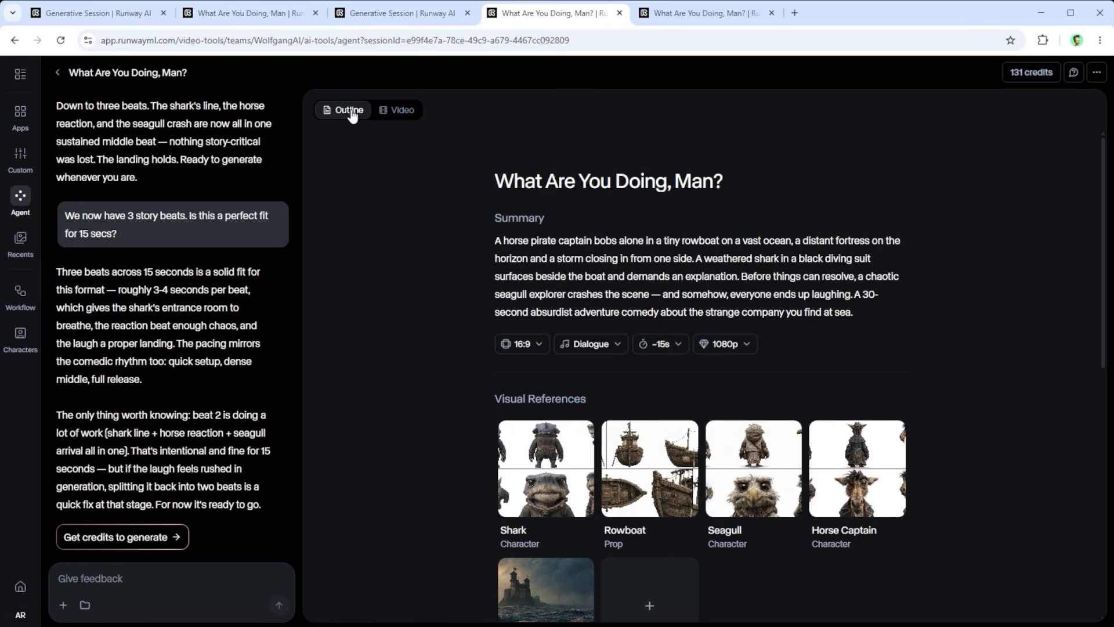
# Step: Open the session's generated video and preview the shark, middle and horse close-up clips on the timeline
pyautogui.click(393, 110)
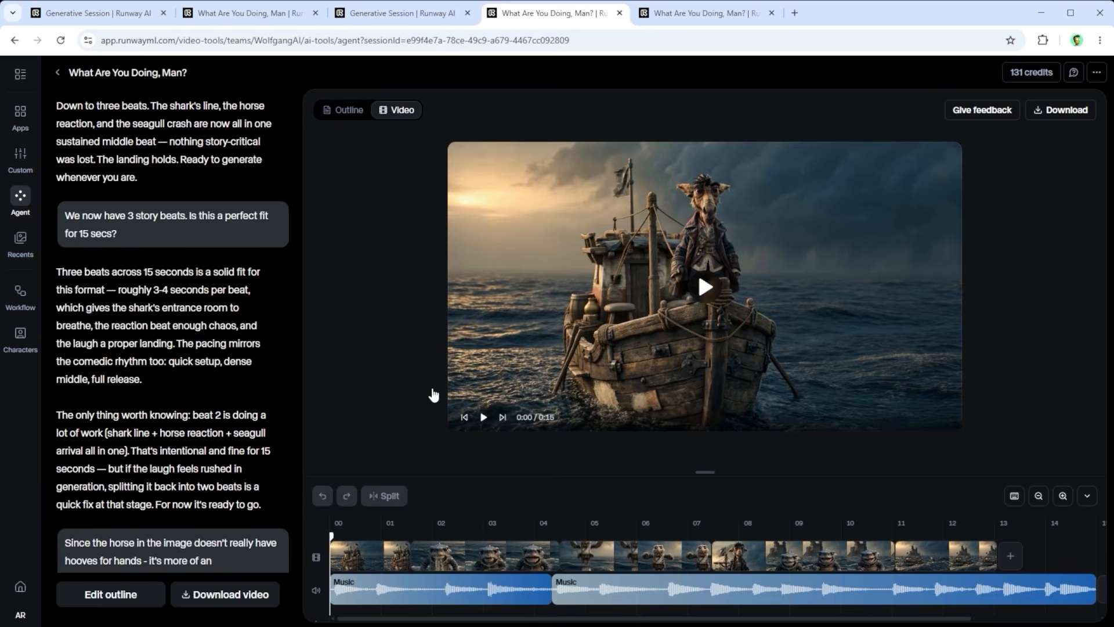
pyautogui.click(507, 559)
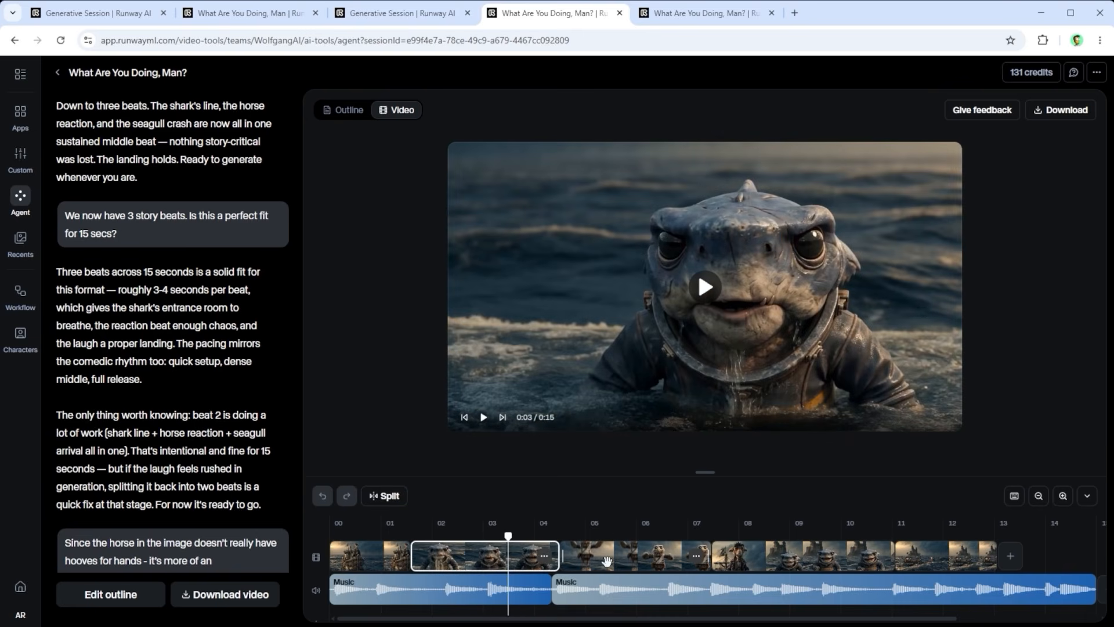
pyautogui.click(608, 557)
pyautogui.click(753, 556)
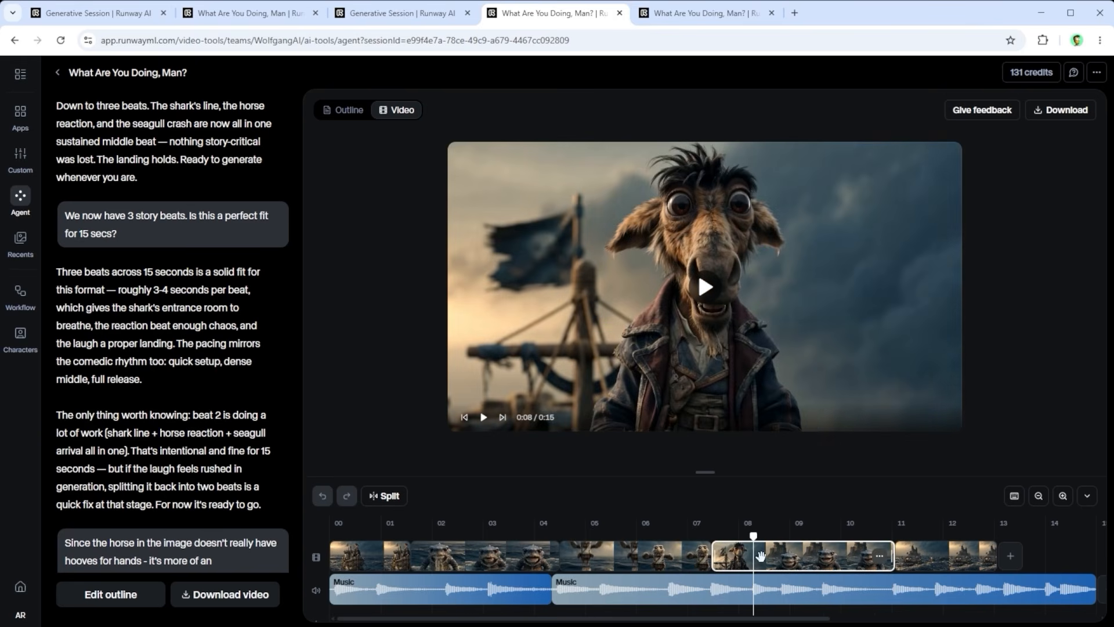
# Step: Adjust the end of the horse close-up clip on the timeline and return to the original chat prompt and outline
pyautogui.moveTo(893, 553)
pyautogui.mouseDown()
pyautogui.moveTo(806, 554)
pyautogui.moveTo(894, 554)
pyautogui.mouseUp()
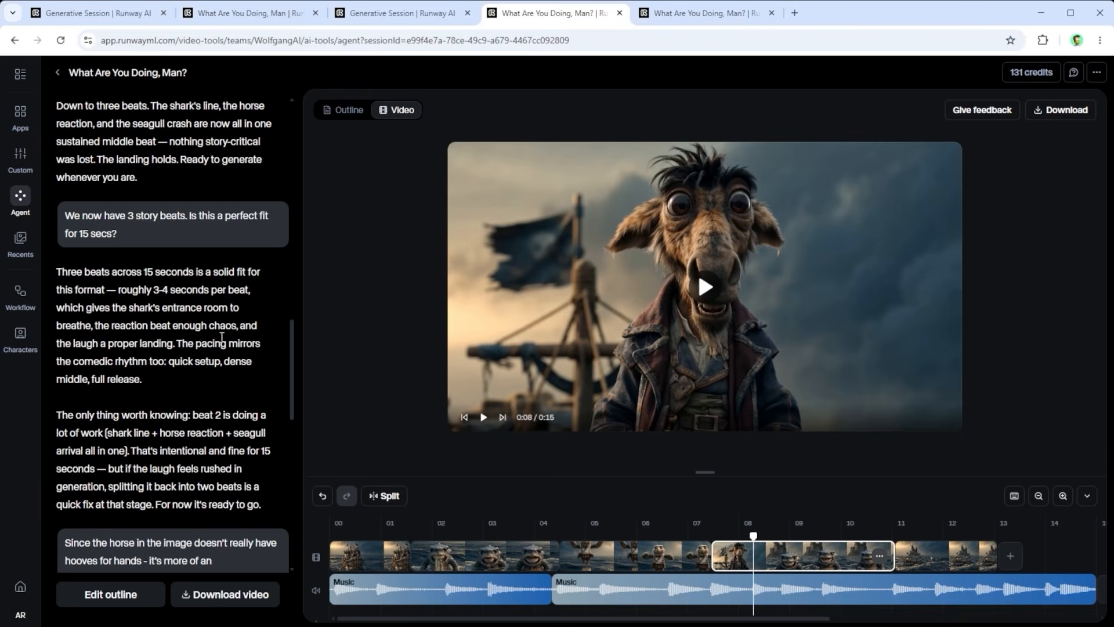
pyautogui.scroll(15, 222, 336)
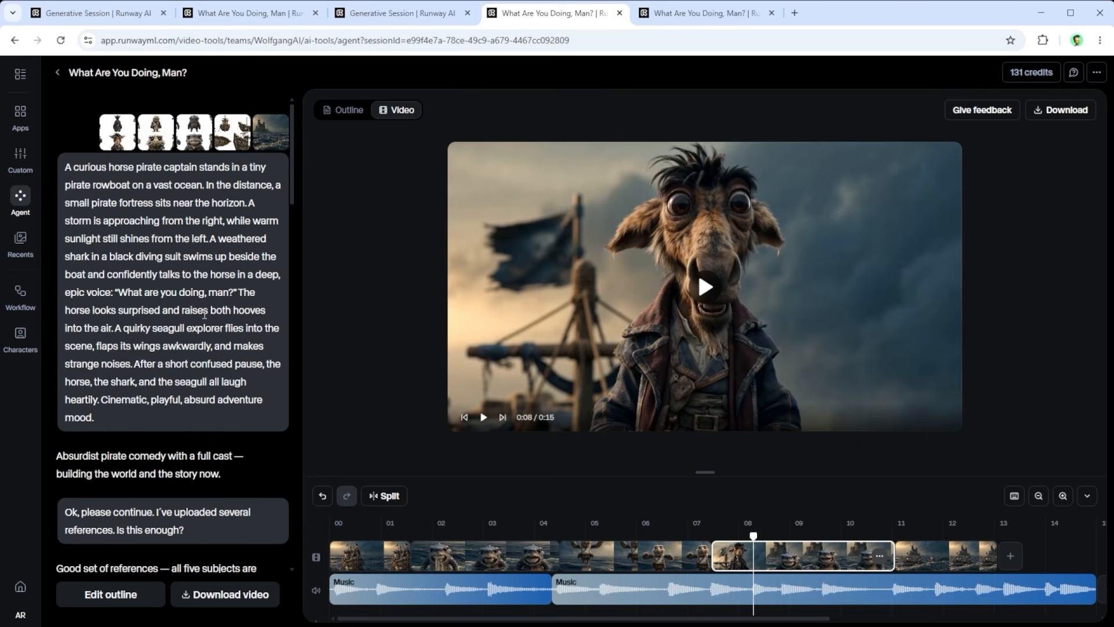
pyautogui.click(338, 112)
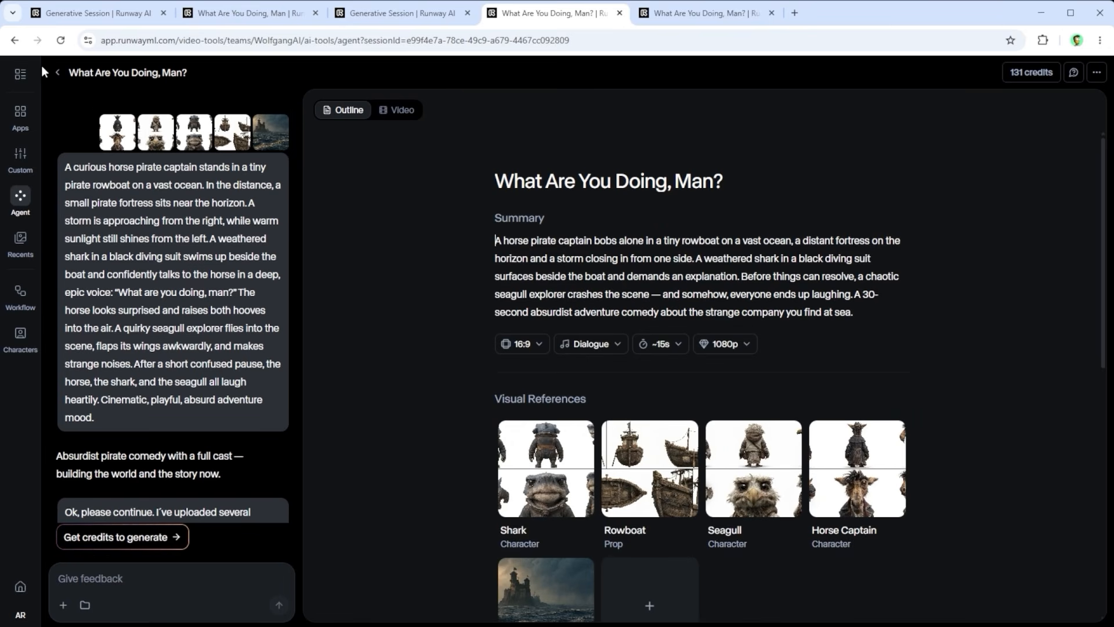
# Step: Open the "What Are You Doing, Man?" session's generated assets and review the agent video, audio track, 4K upscale option and 4K version
pyautogui.click(20, 74)
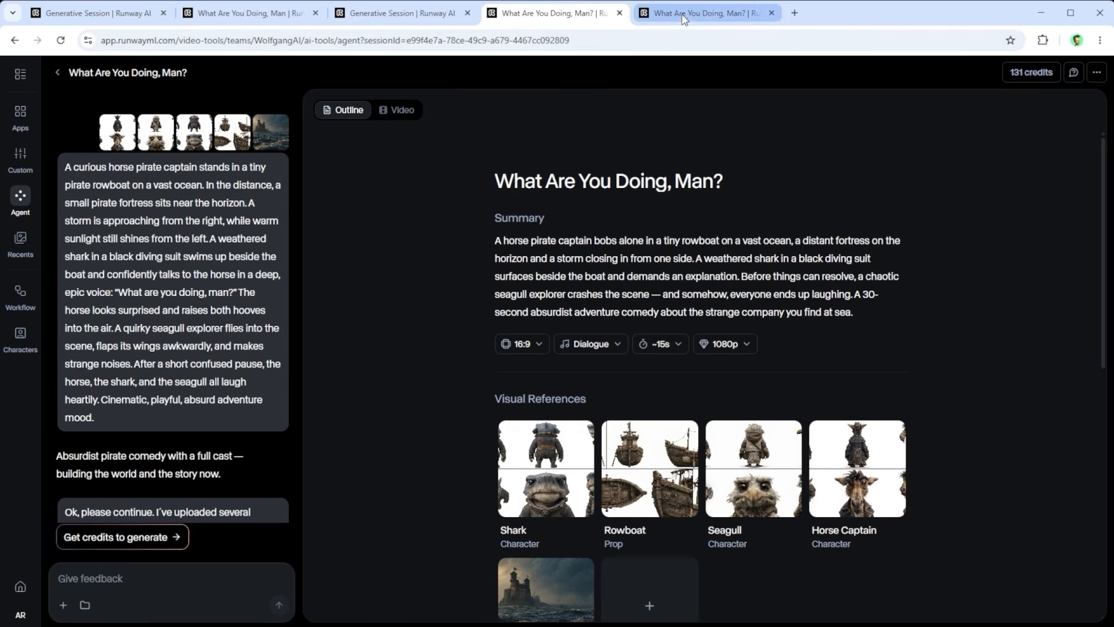
pyautogui.click(685, 18)
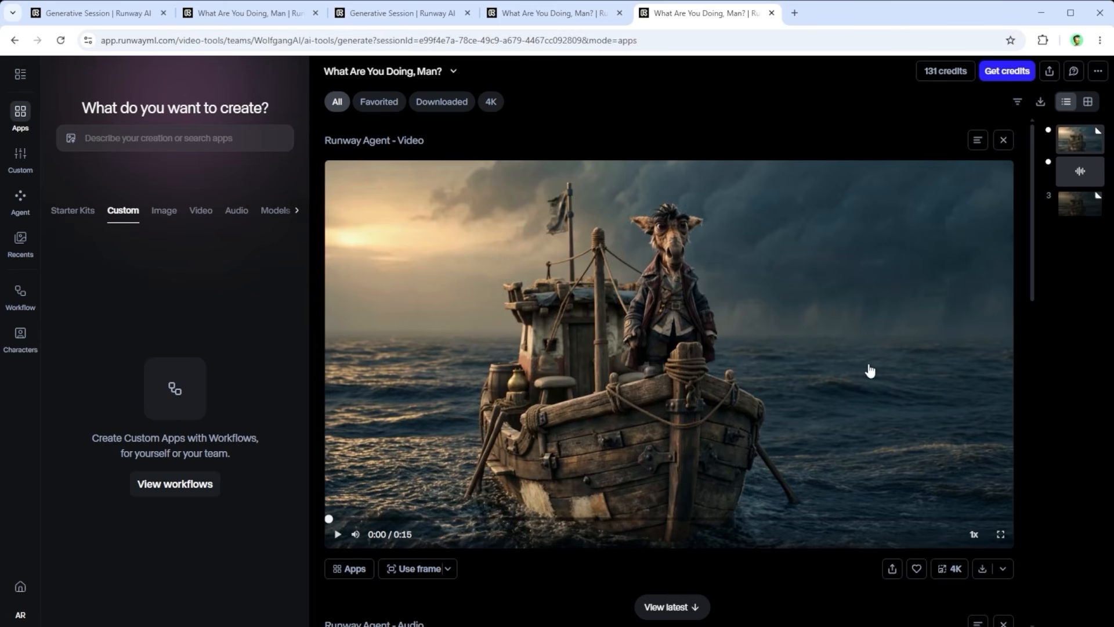
pyautogui.scroll(-8, 800, 262)
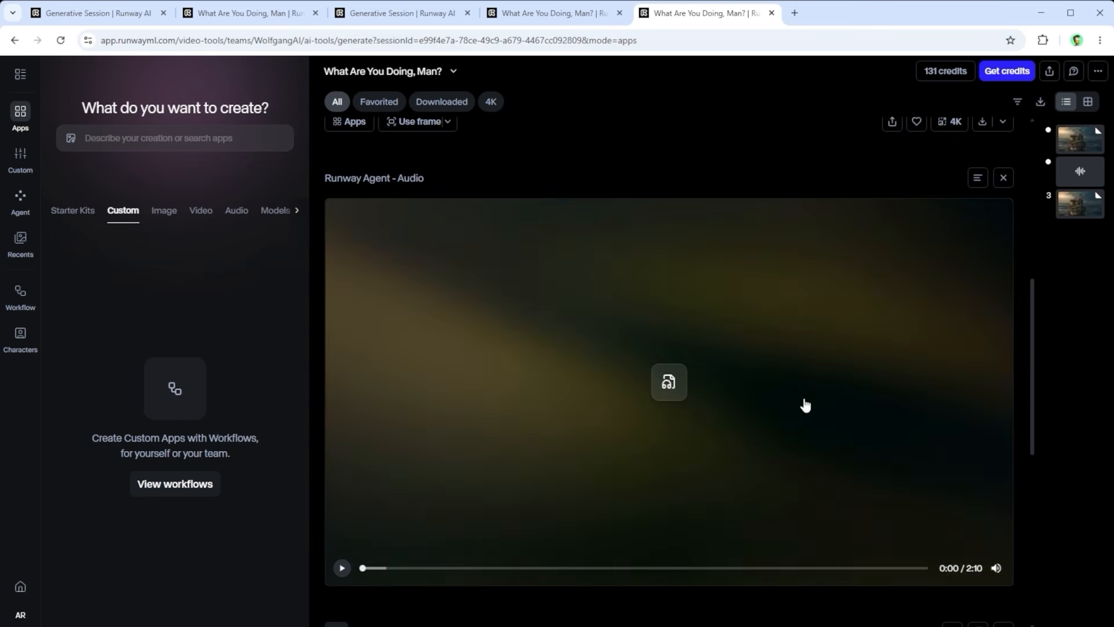
pyautogui.scroll(6, 803, 403)
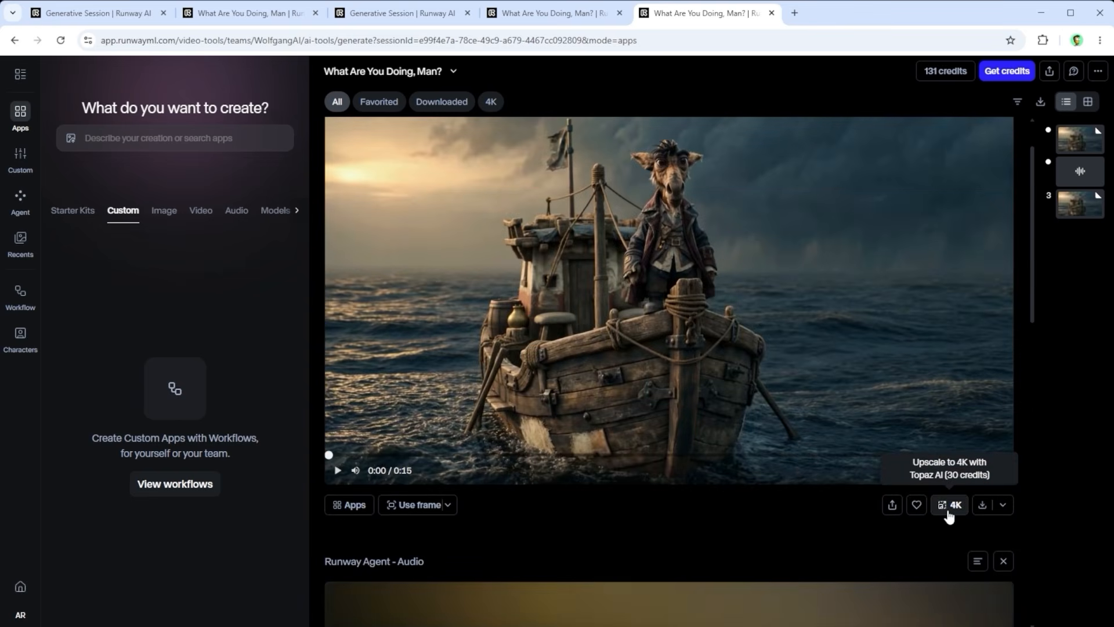
pyautogui.scroll(-14, 950, 510)
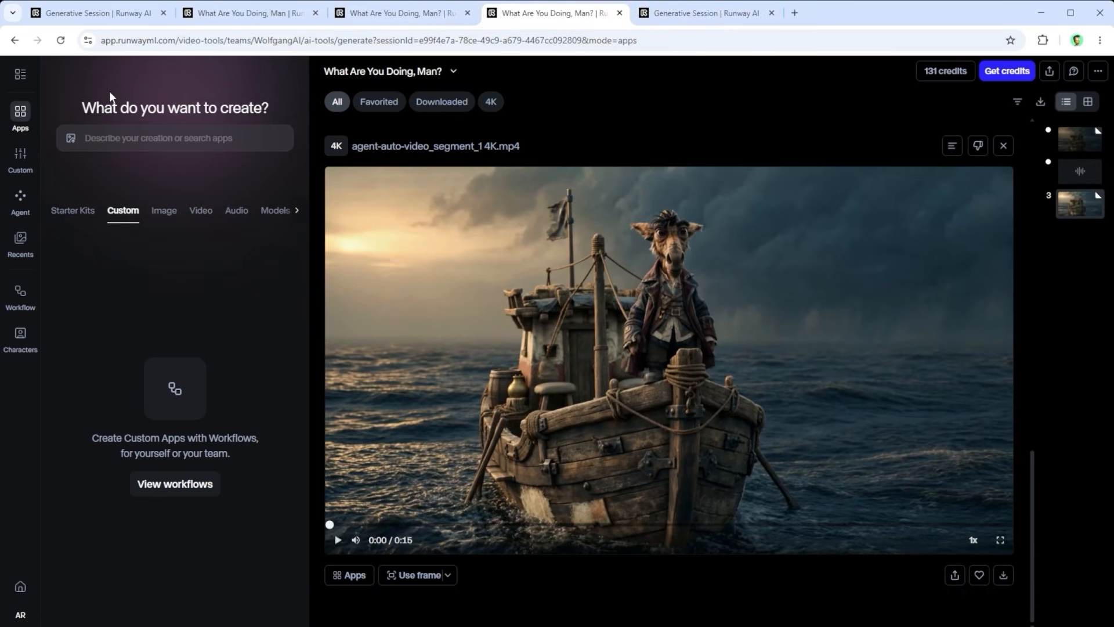
# Step: Open the recent session "Not a Thing" and review its separate agent videos and audio track
pyautogui.click(16, 72)
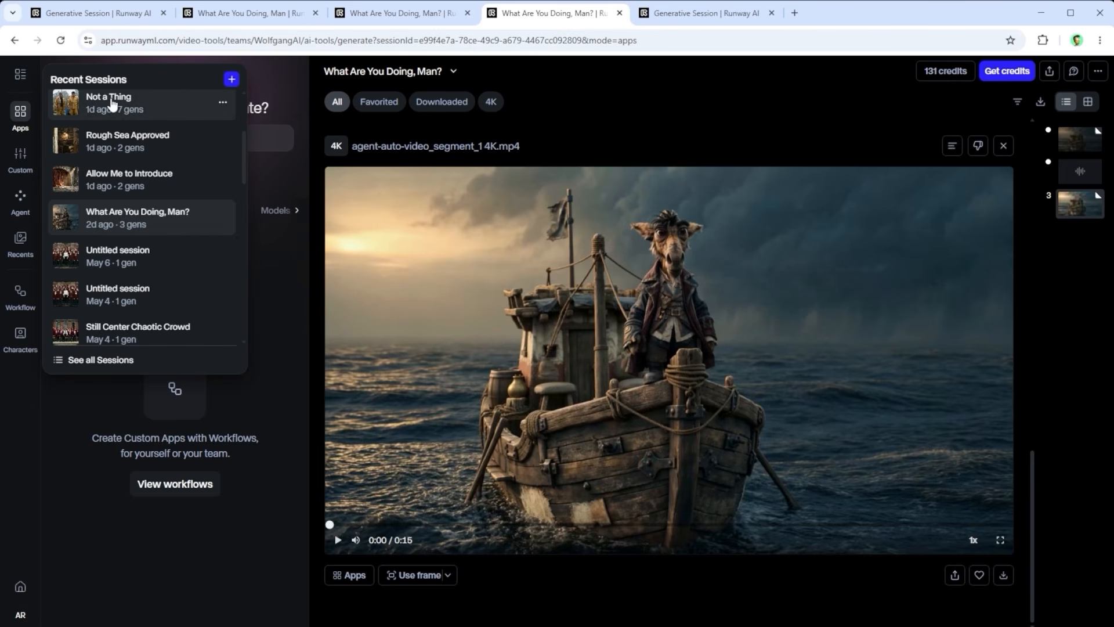
pyautogui.click(687, 17)
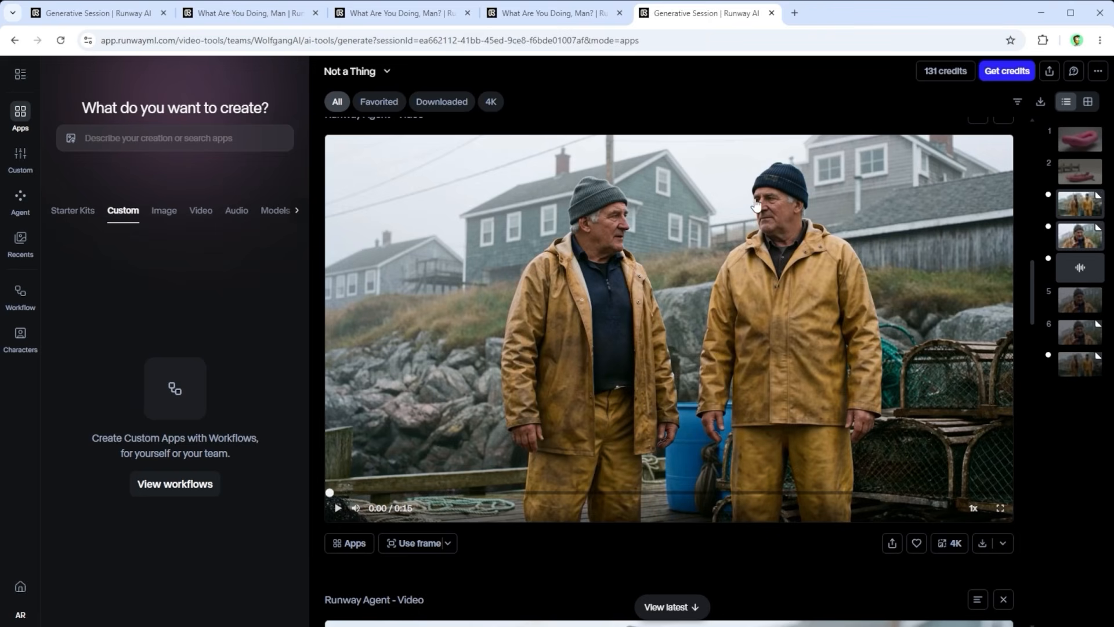
pyautogui.scroll(-6, 846, 371)
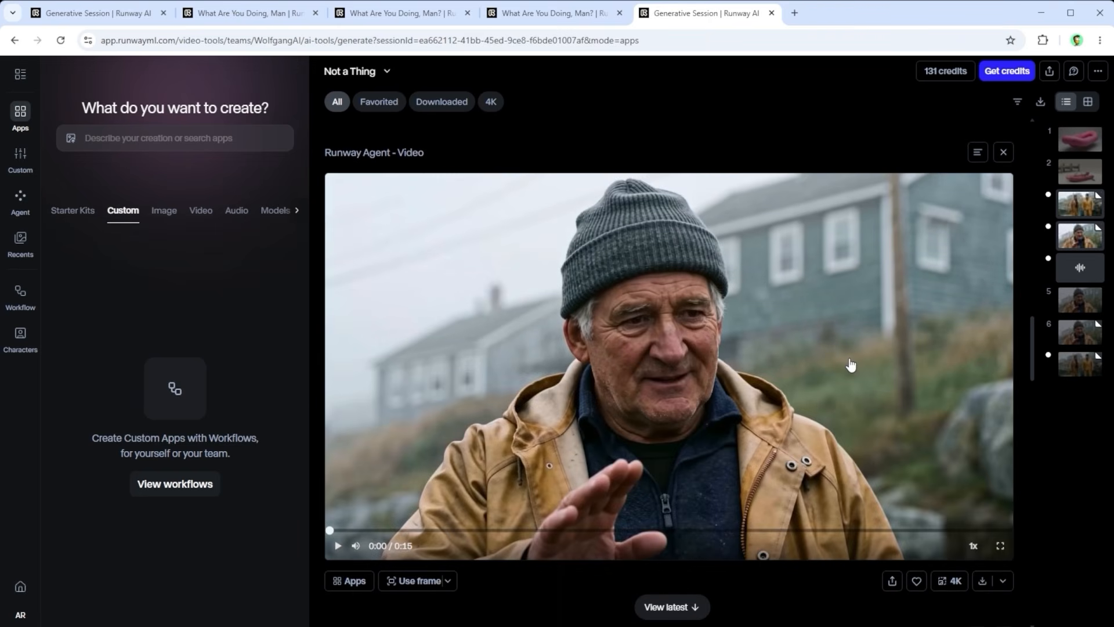
pyautogui.scroll(-8, 851, 365)
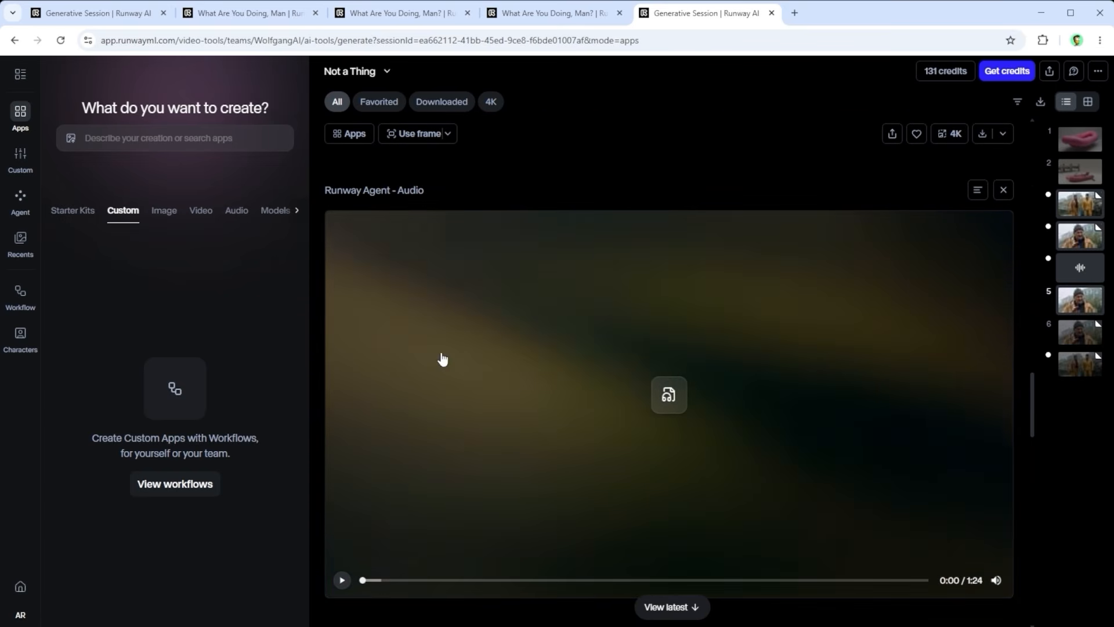
pyautogui.scroll(7, 659, 311)
pyautogui.scroll(5, 673, 321)
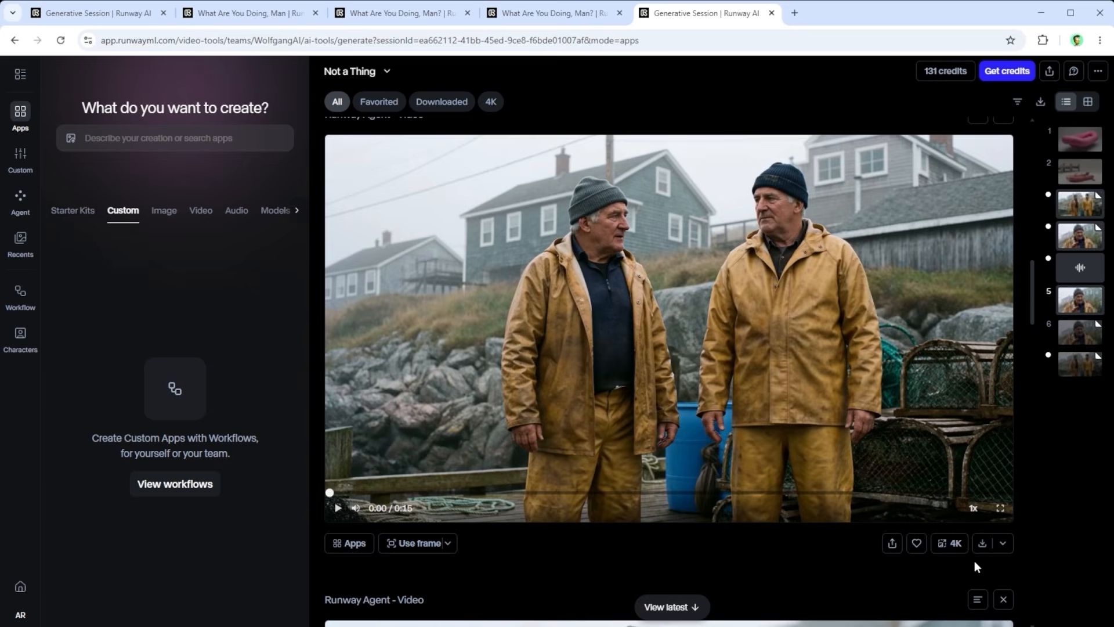
pyautogui.scroll(-6, 974, 557)
pyautogui.scroll(-2, 985, 516)
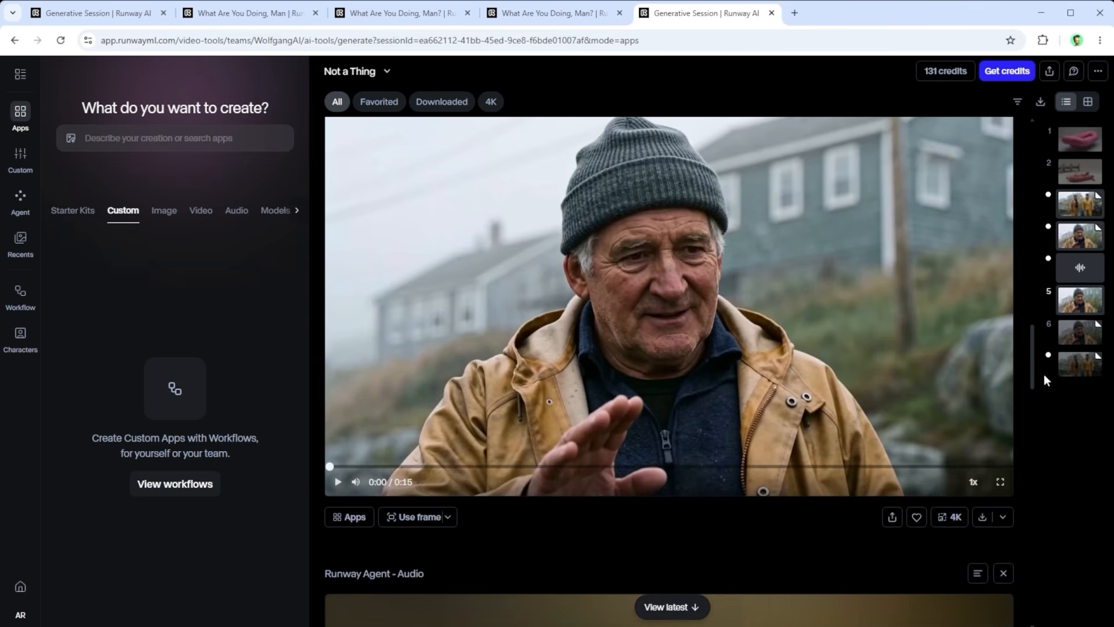
# Step: Show the "Not a Thing" session's assets as a grid and check the download options of the individual videos
pyautogui.click(1088, 104)
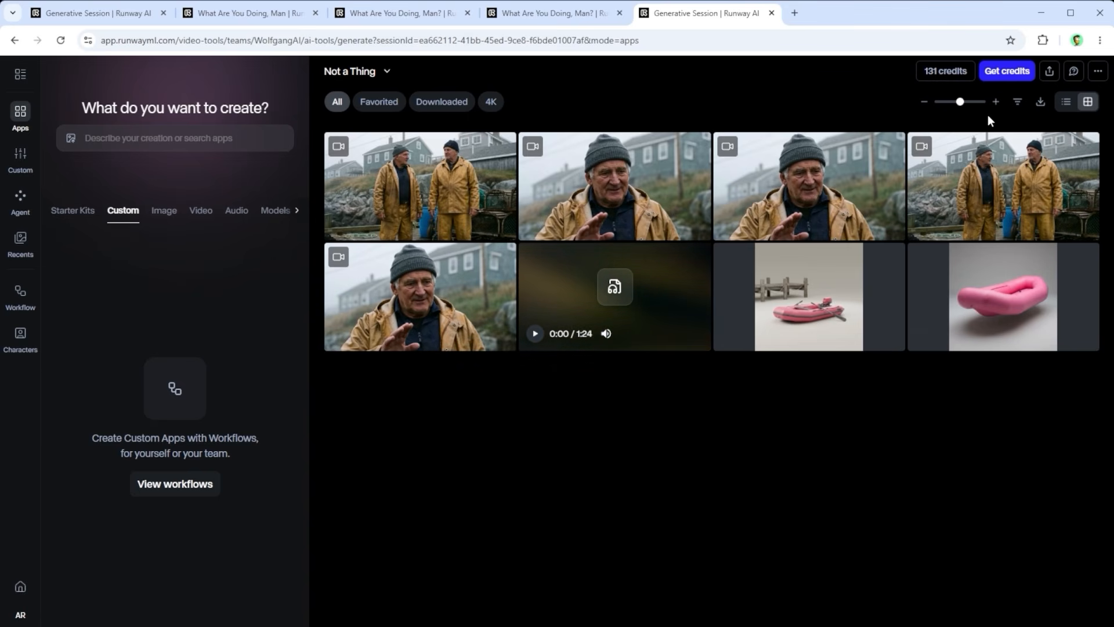
pyautogui.moveTo(1050, 226)
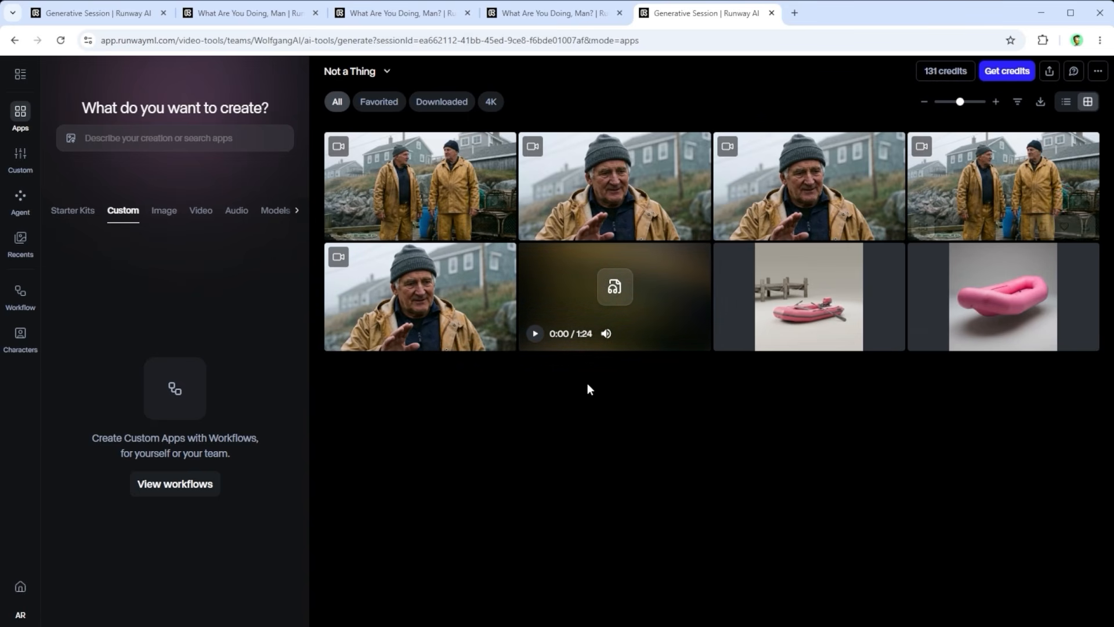
pyautogui.moveTo(499, 336)
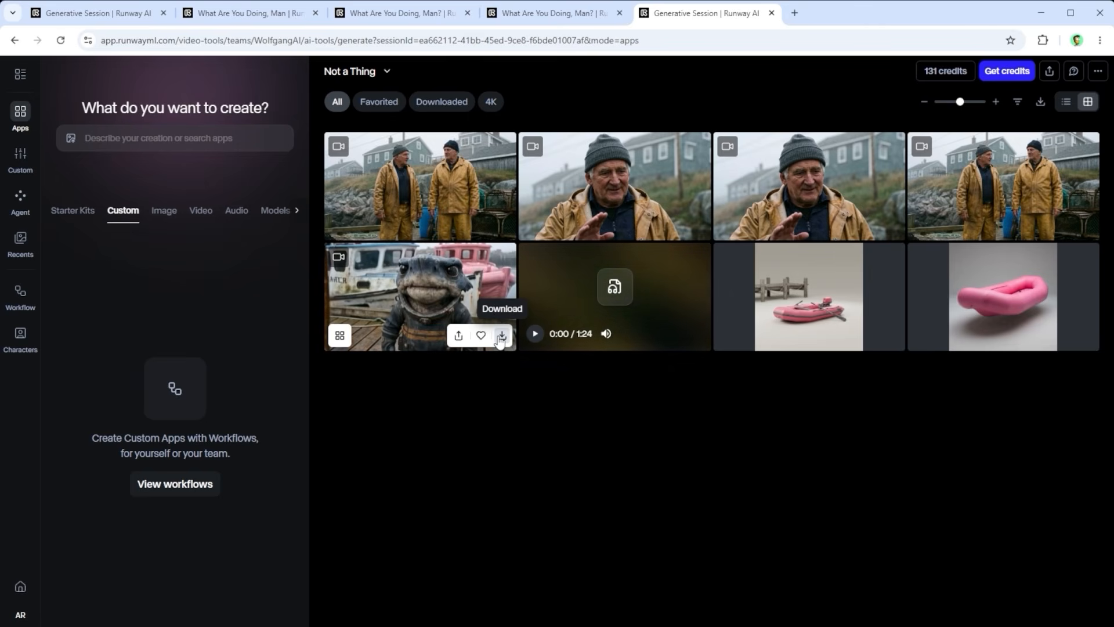
pyautogui.moveTo(1085, 226)
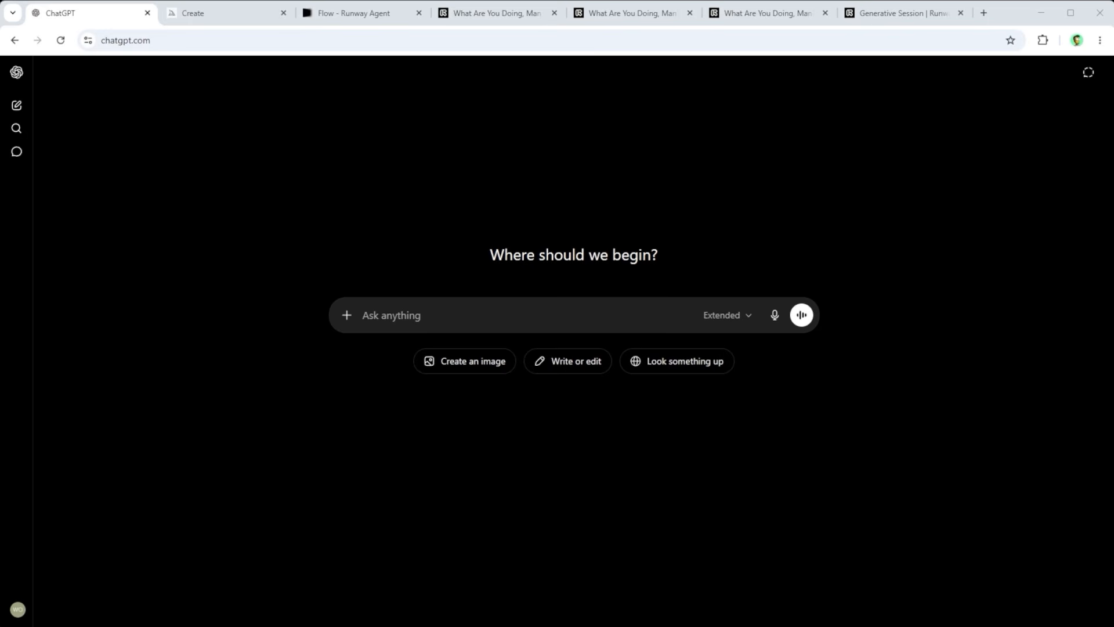
pyautogui.click(837, 190)
# Step: Switch to ChatGPT and enter "Enter your prompt here [...]" as the prompt text without sending it
pyautogui.write('Enter your prompt here [...]')
pyautogui.moveTo(518, 315); pyautogui.dragTo(350, 316)
pyautogui.click(356, 440)
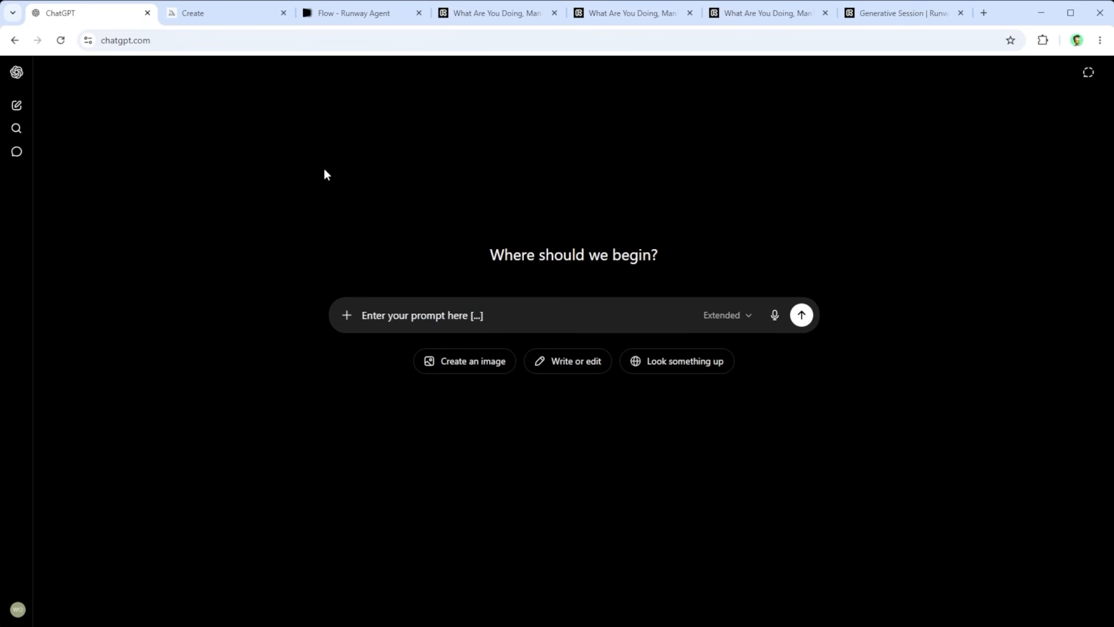
# Step: Switch to Midjourney and inspect the chosen horse captain, diving-suit shark and seagull explorer images enlarged
pyautogui.click(207, 16)
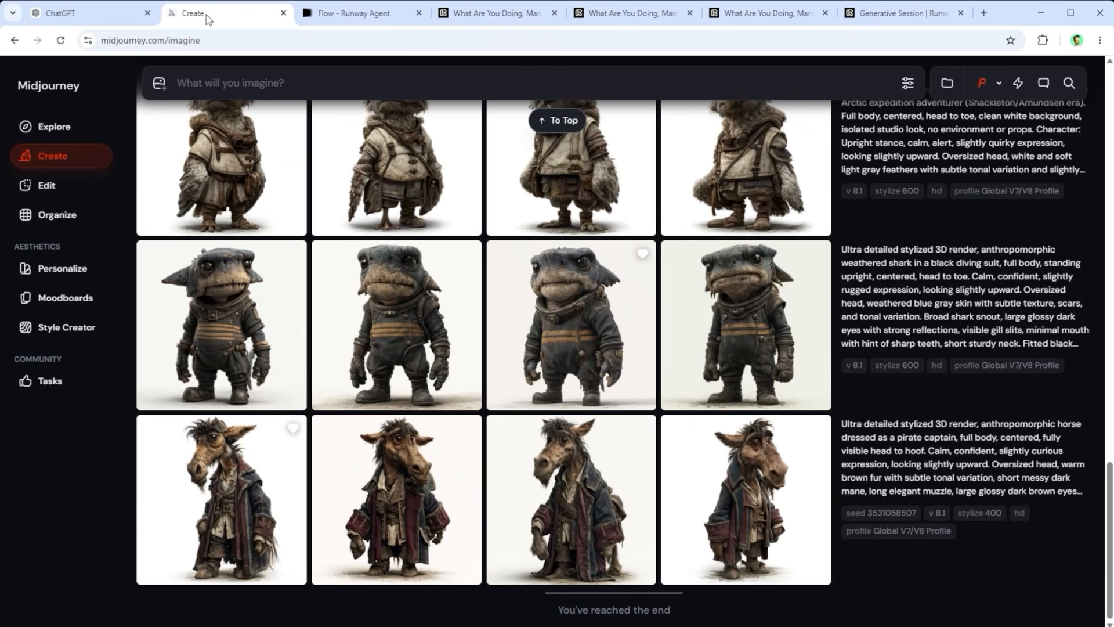
pyautogui.click(227, 470)
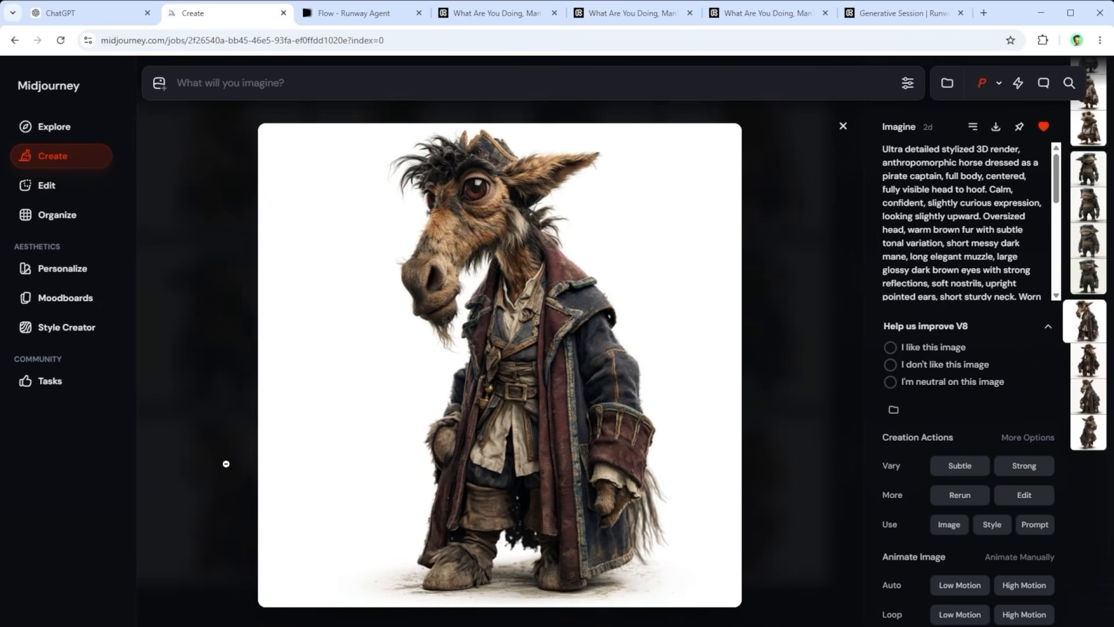
pyautogui.click(843, 127)
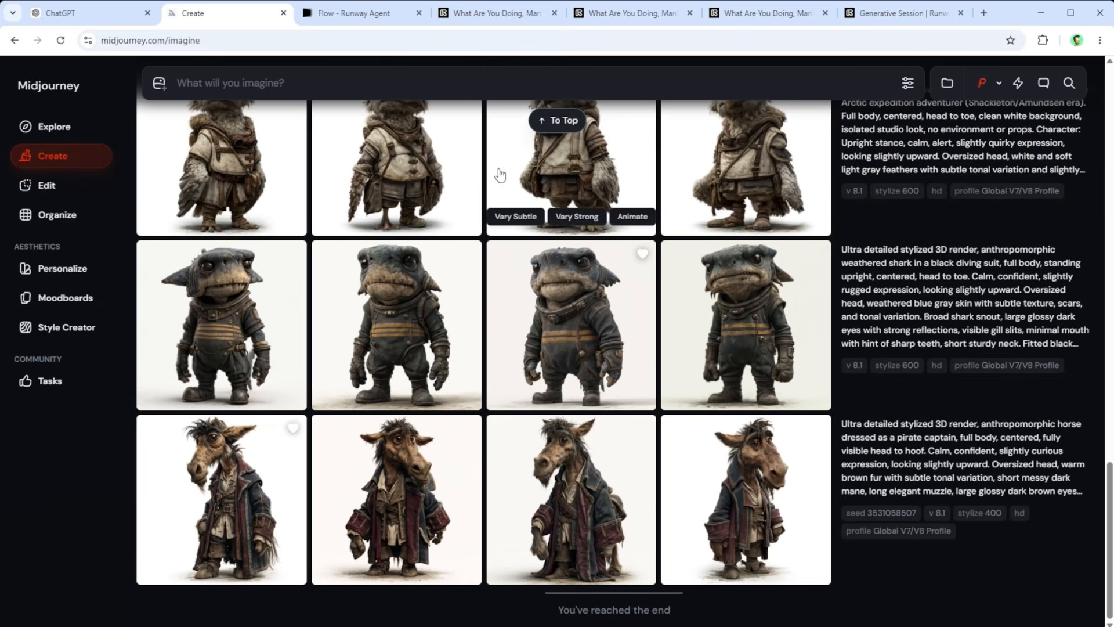
pyautogui.click(574, 358)
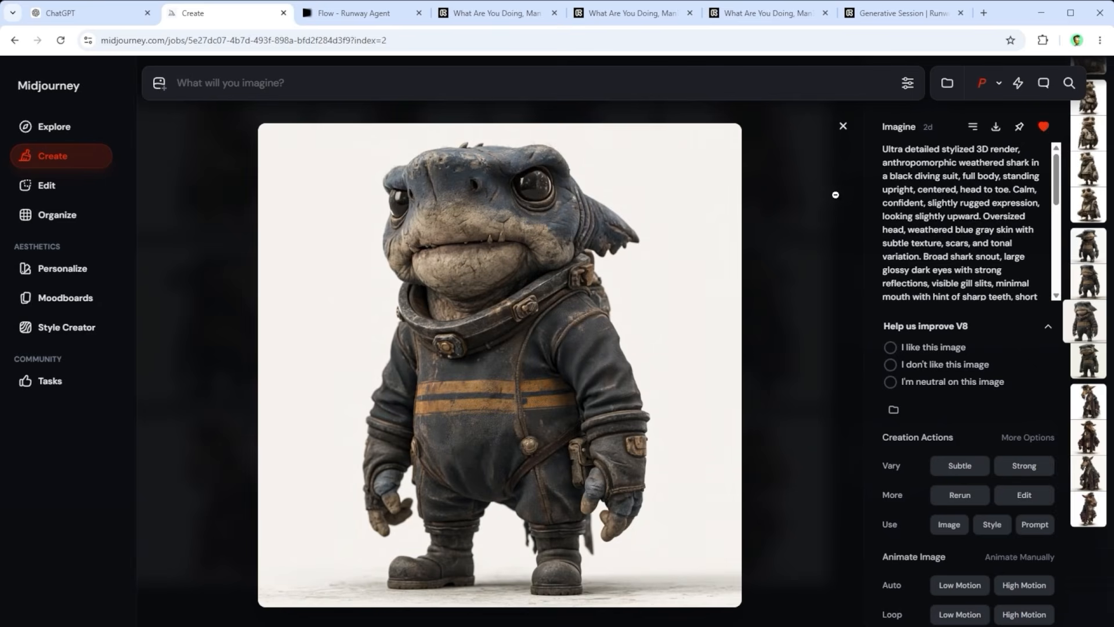
pyautogui.click(843, 126)
pyautogui.scroll(2, 656, 351)
pyautogui.click(641, 345)
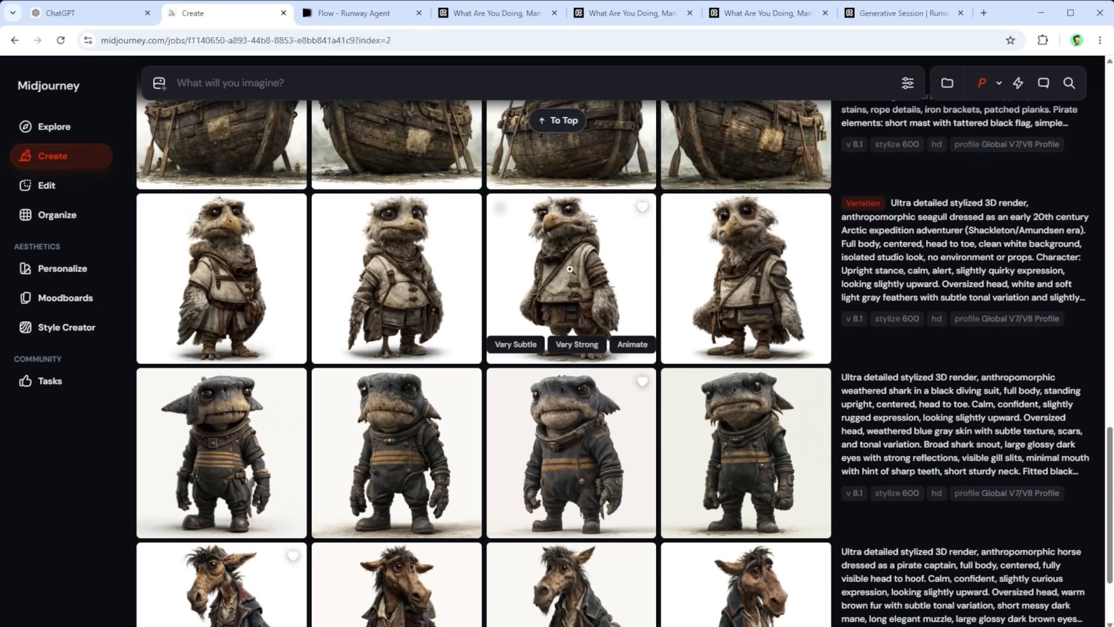
pyautogui.click(847, 125)
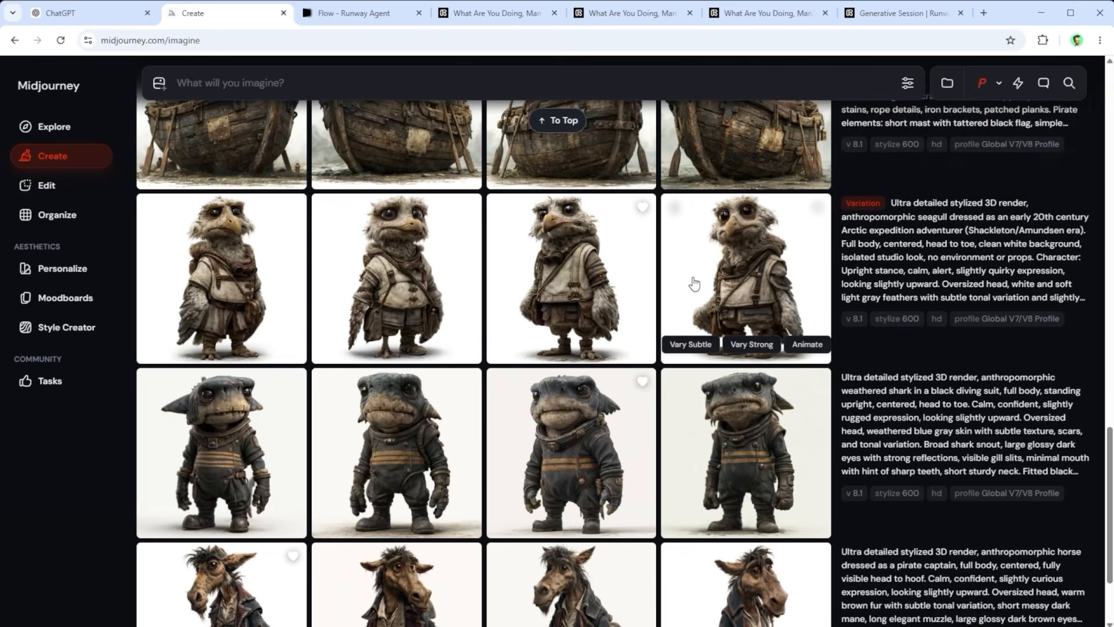
pyautogui.scroll(-2, 691, 307)
pyautogui.scroll(1, 681, 310)
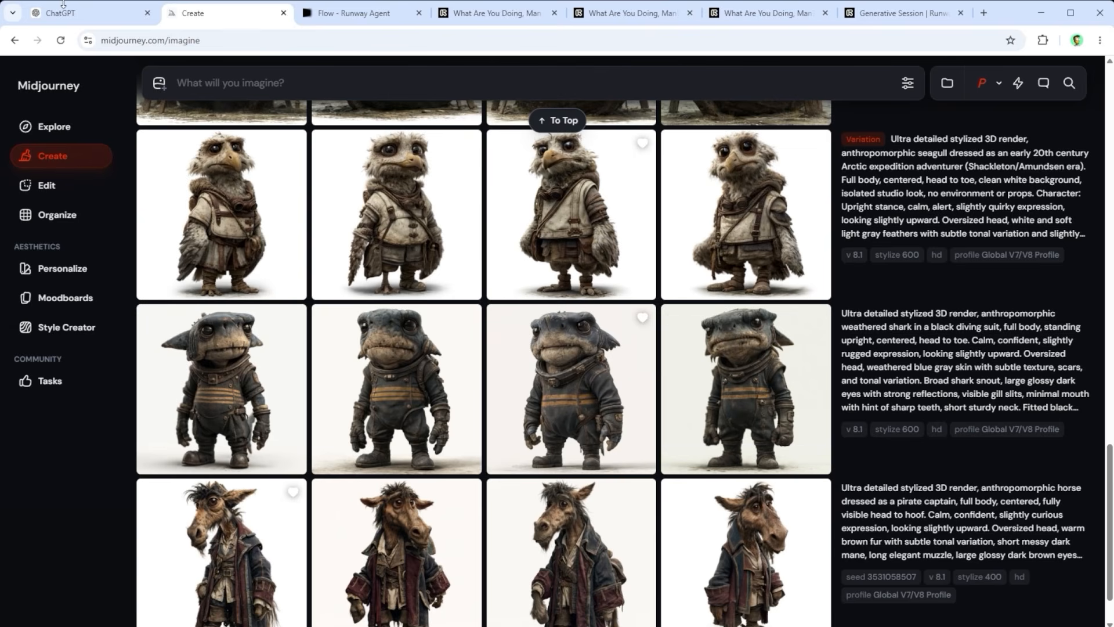
# Step: Switch to Google Flow and examine the prompt and reference image behind the shark turnaround sheet, clearing them from the prompt box when finished
pyautogui.click(346, 18)
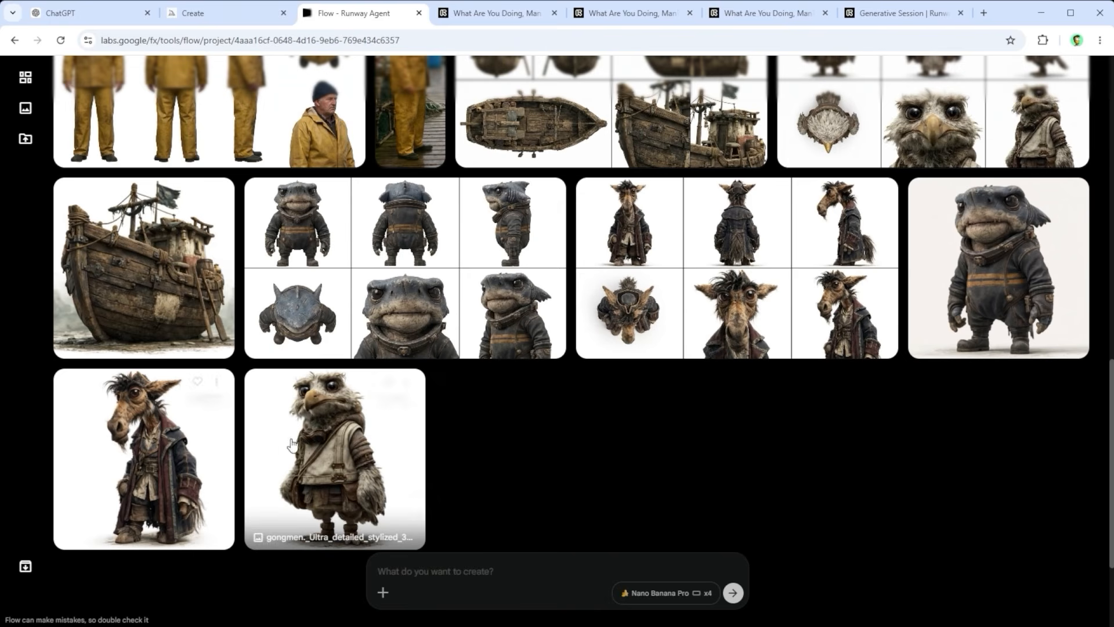
pyautogui.click(529, 197)
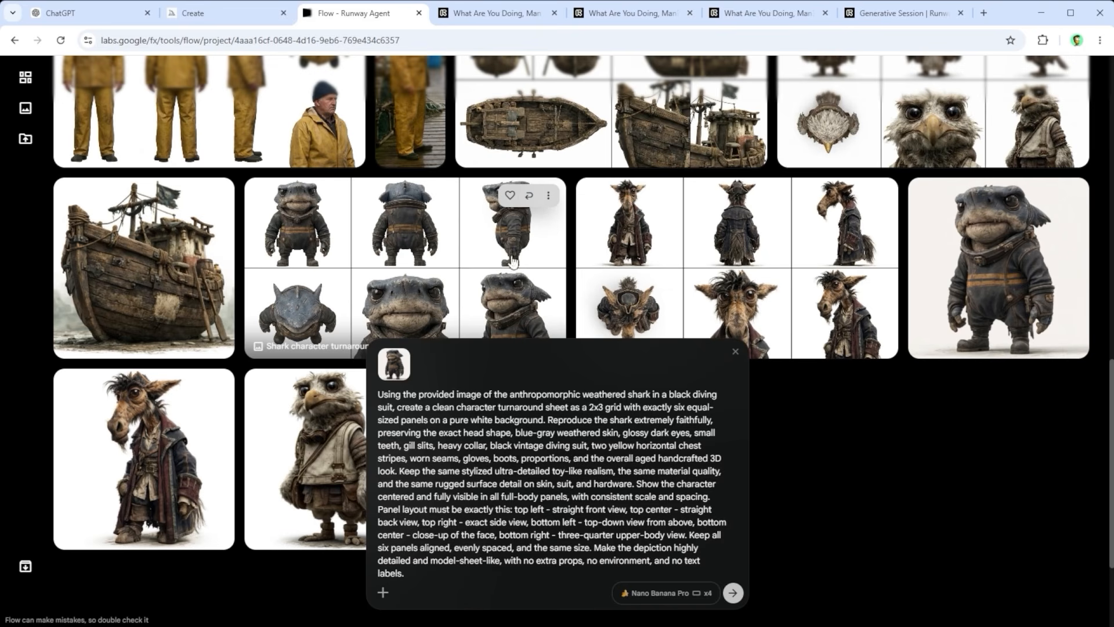
pyautogui.moveTo(404, 365)
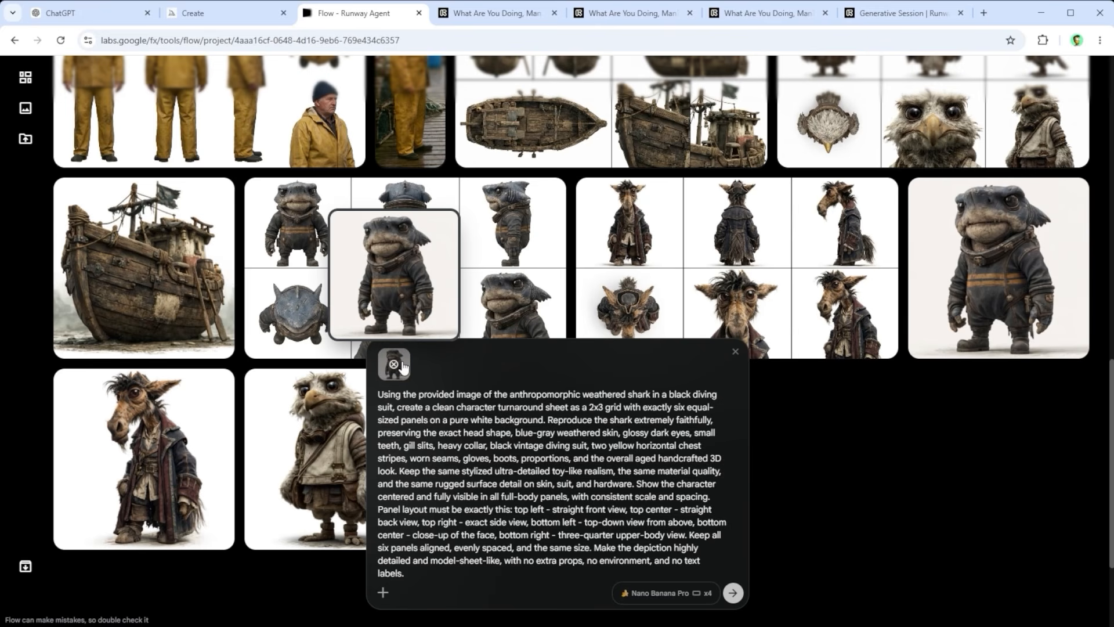
pyautogui.click(735, 351)
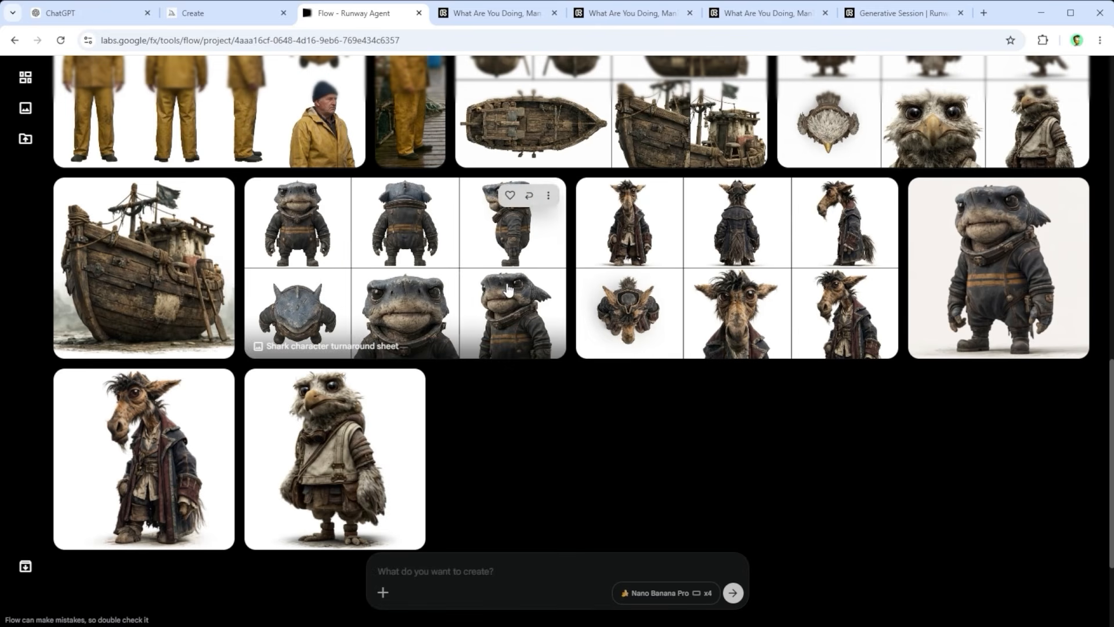
# Step: View the shark and horse pirate captain turnaround sheets enlarged, one after the other
pyautogui.click(510, 288)
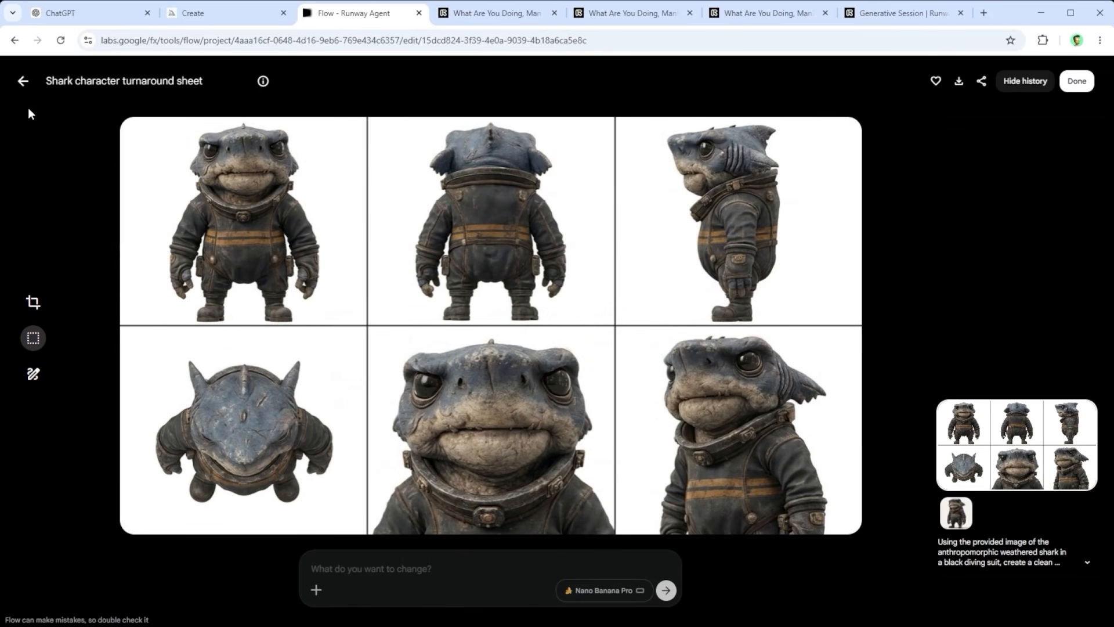
pyautogui.click(23, 81)
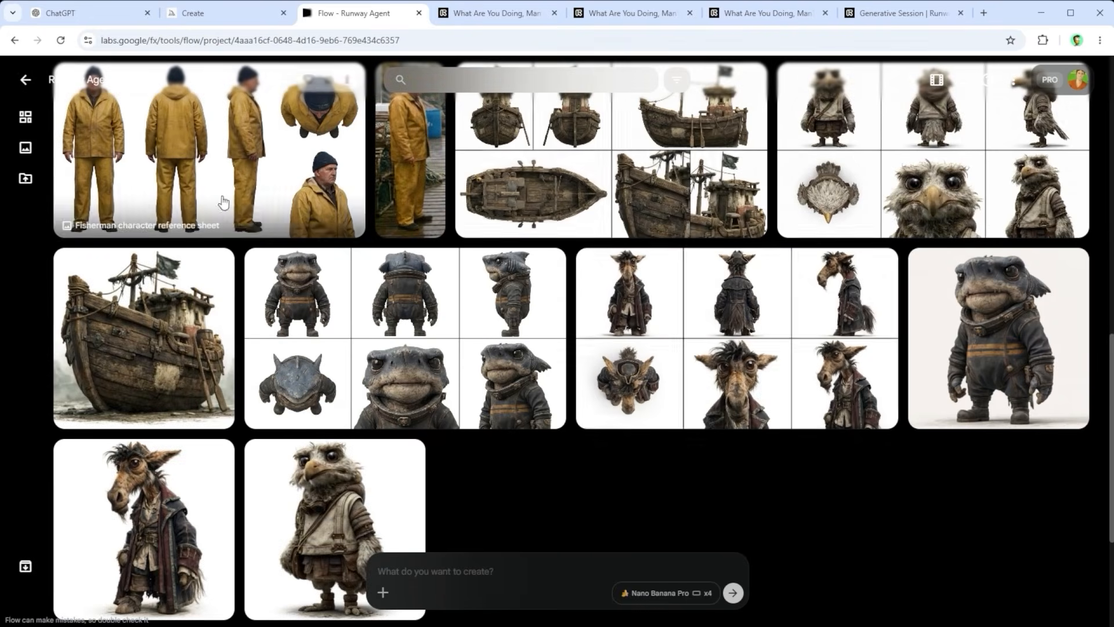
pyautogui.click(681, 294)
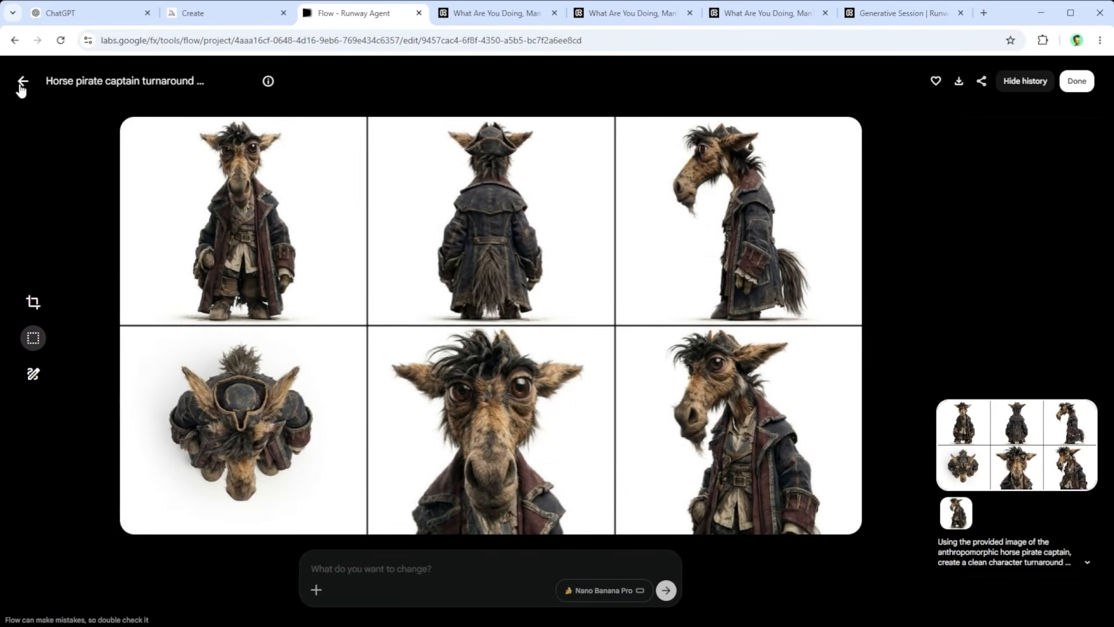
# Step: Look over the pirate rowboat images in Midjourney and view the matching pirate rowboat turnaround sheet enlarged in Google Flow
pyautogui.click(193, 13)
pyautogui.scroll(5, 226, 181)
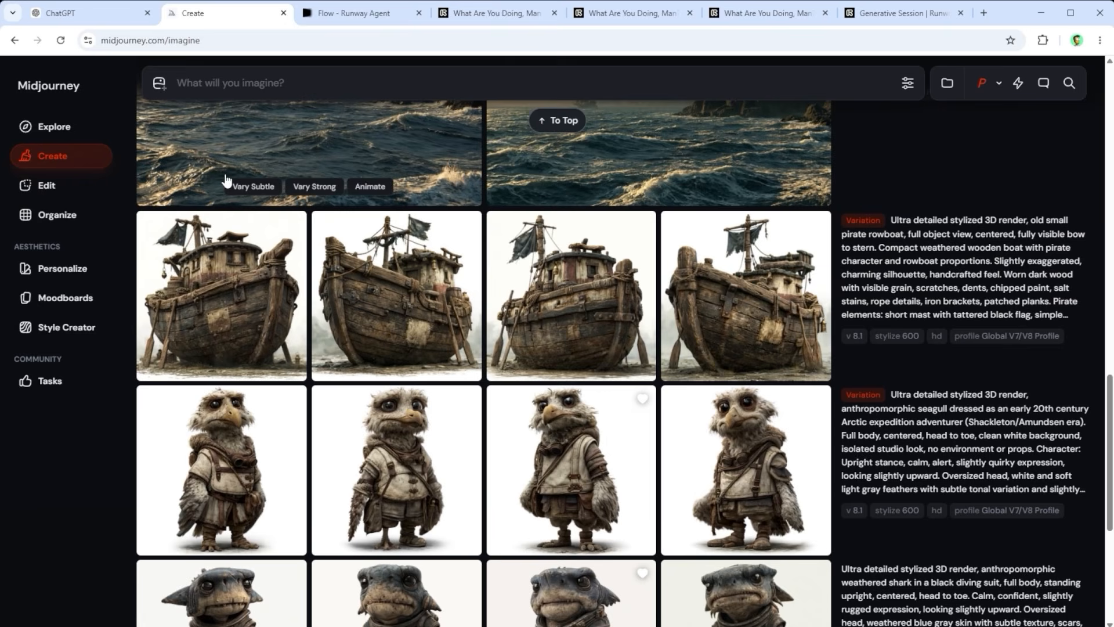
pyautogui.click(360, 19)
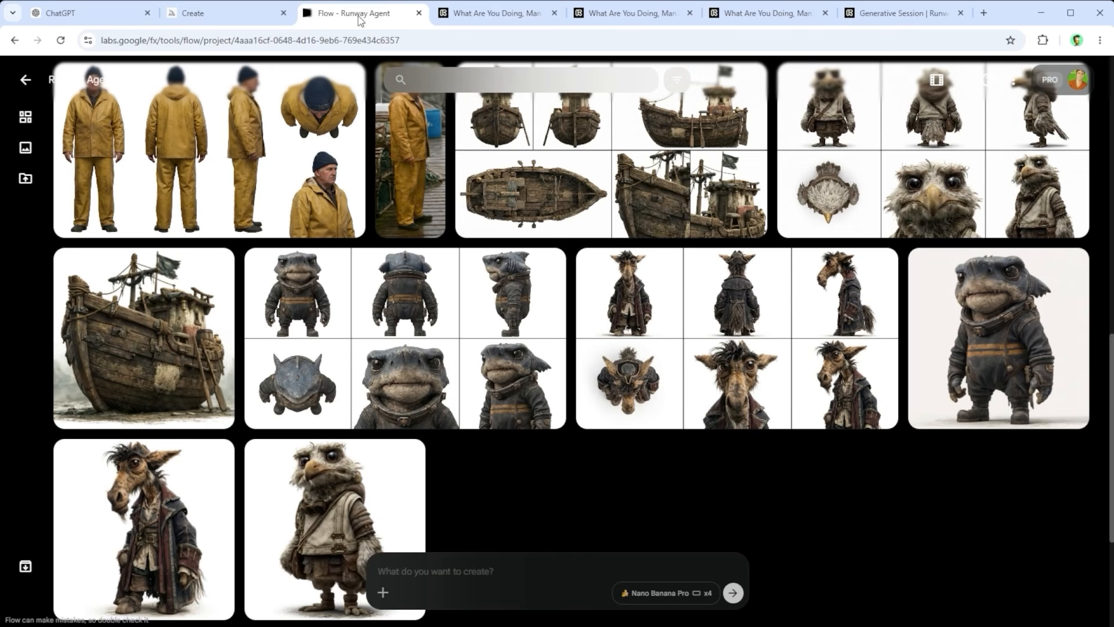
pyautogui.click(597, 200)
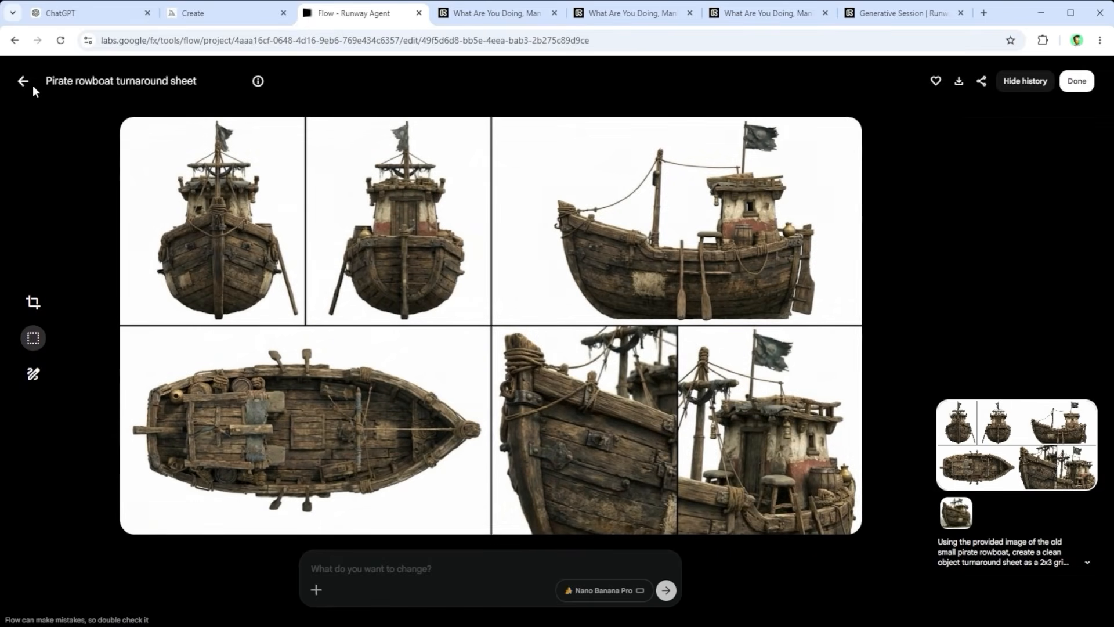
pyautogui.click(24, 82)
# Step: Switch to Midjourney, inspect the first image of the distant pirate fortress at sea enlarged, and return to Google Flow
pyautogui.click(193, 13)
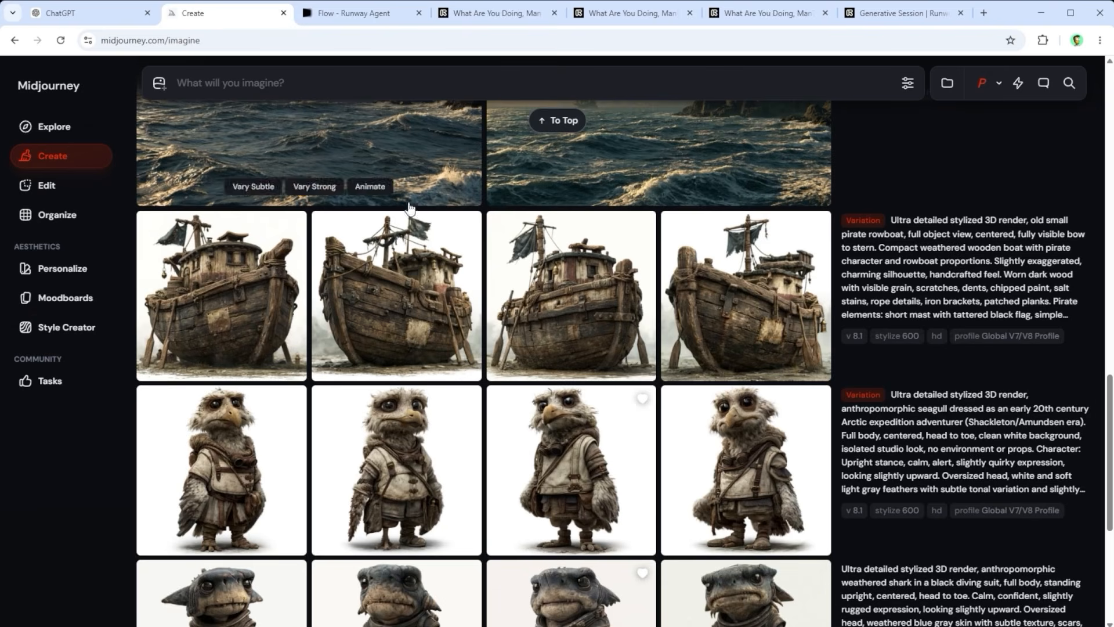
pyautogui.scroll(3, 473, 317)
pyautogui.scroll(3, 473, 317)
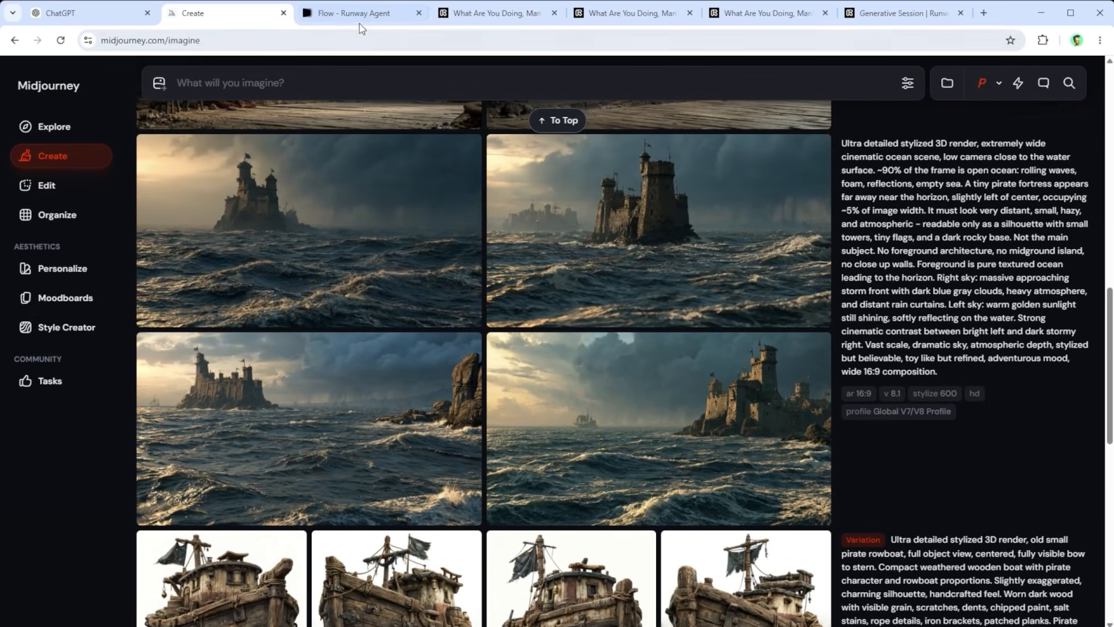
pyautogui.click(360, 235)
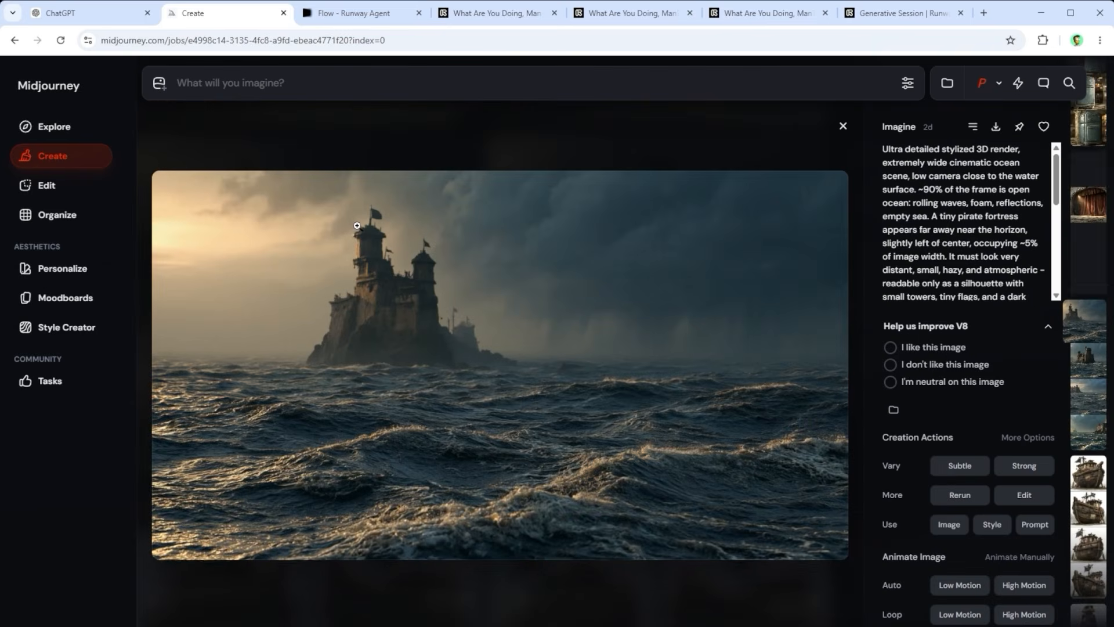
pyautogui.click(843, 125)
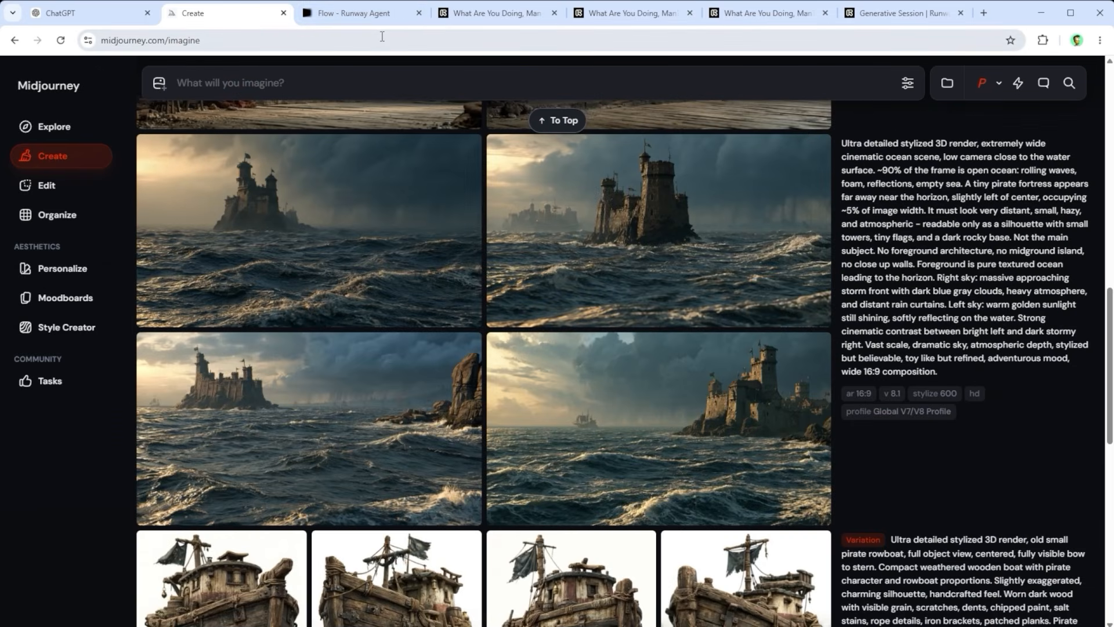
pyautogui.click(360, 14)
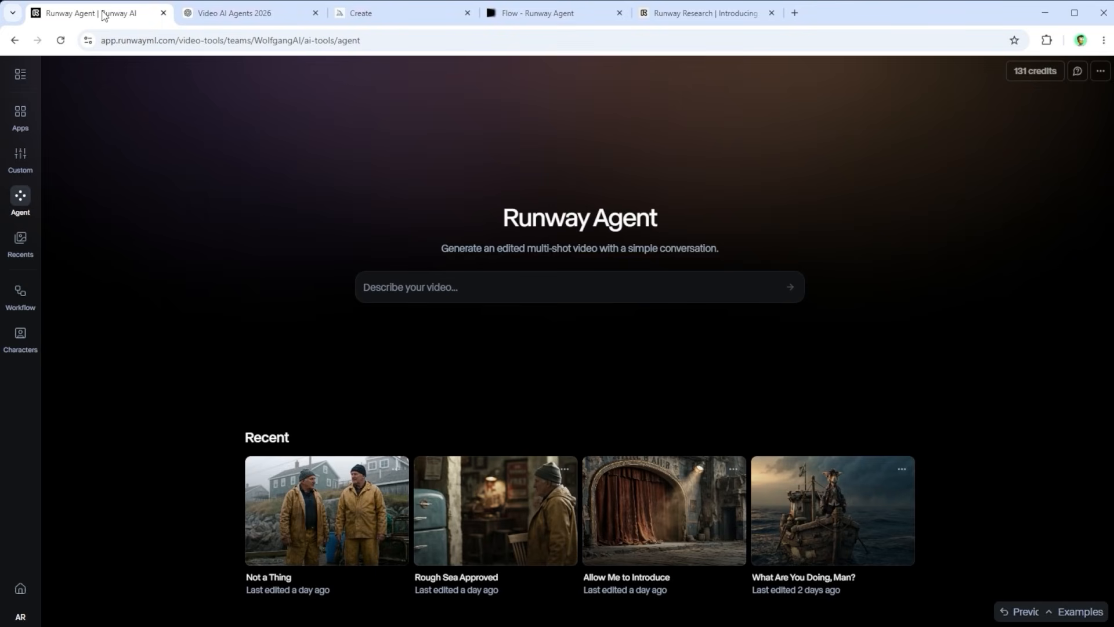
pyautogui.moveTo(505, 216); pyautogui.dragTo(639, 213)
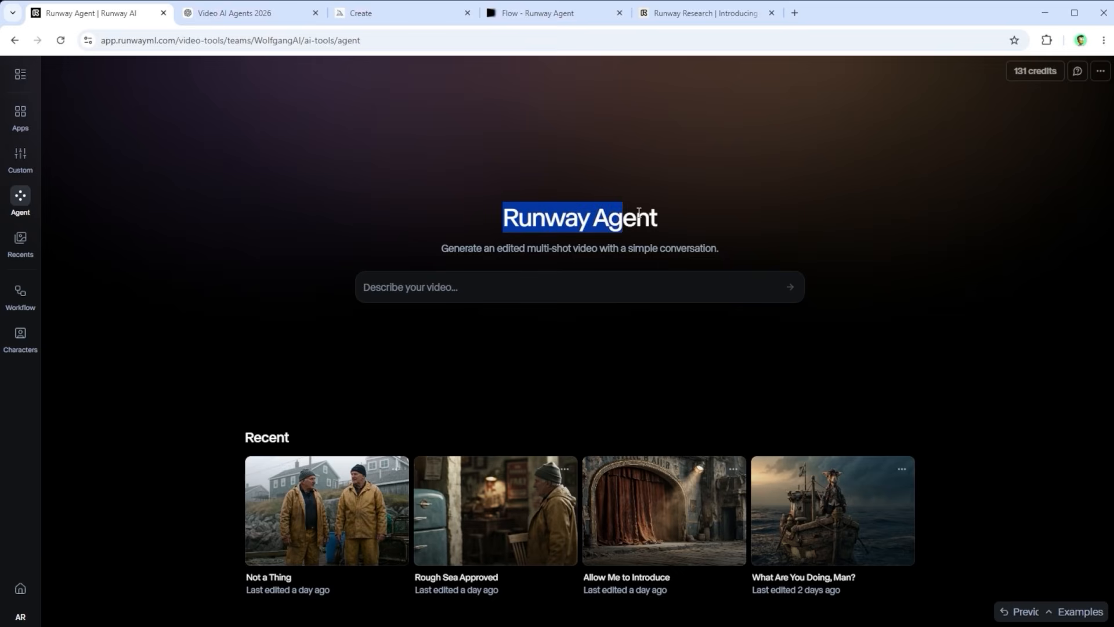
pyautogui.click(454, 135)
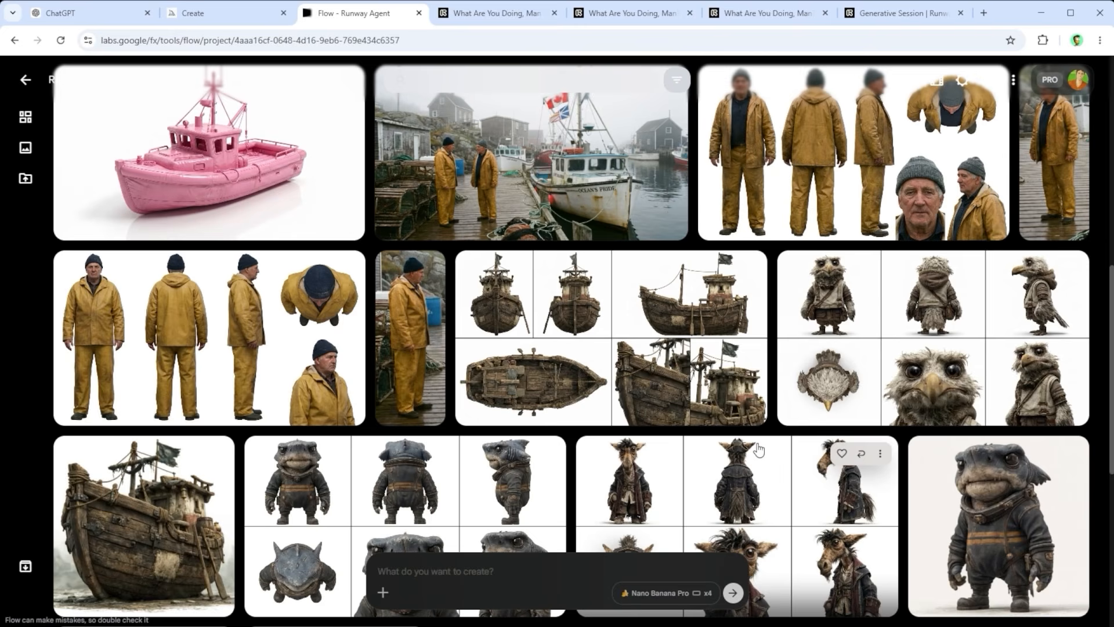
# Step: View the pink inflatable boat turnaround sheet enlarged in the Google Flow project and return to the project overview
pyautogui.scroll(2, 759, 449)
pyautogui.scroll(1, 759, 449)
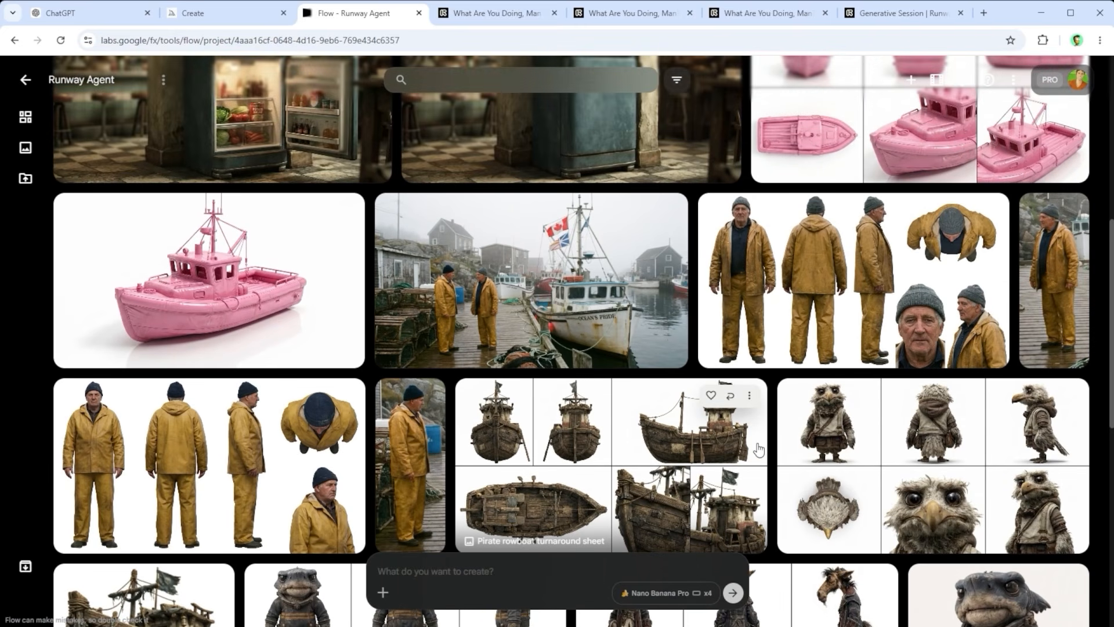
pyautogui.scroll(1, 759, 450)
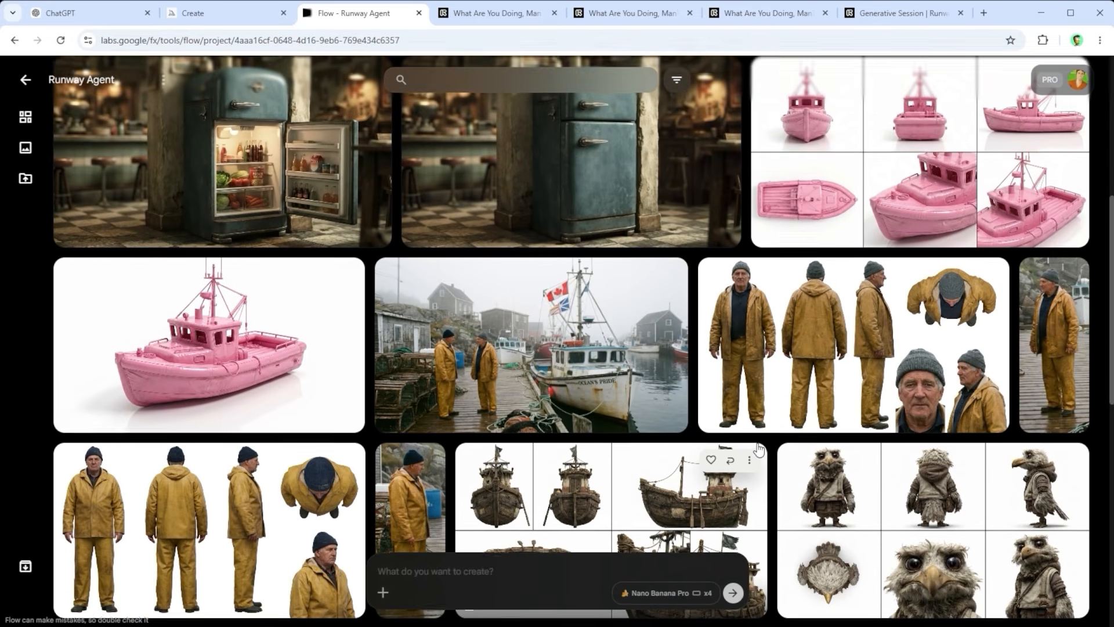
pyautogui.scroll(2, 806, 383)
pyautogui.click(853, 294)
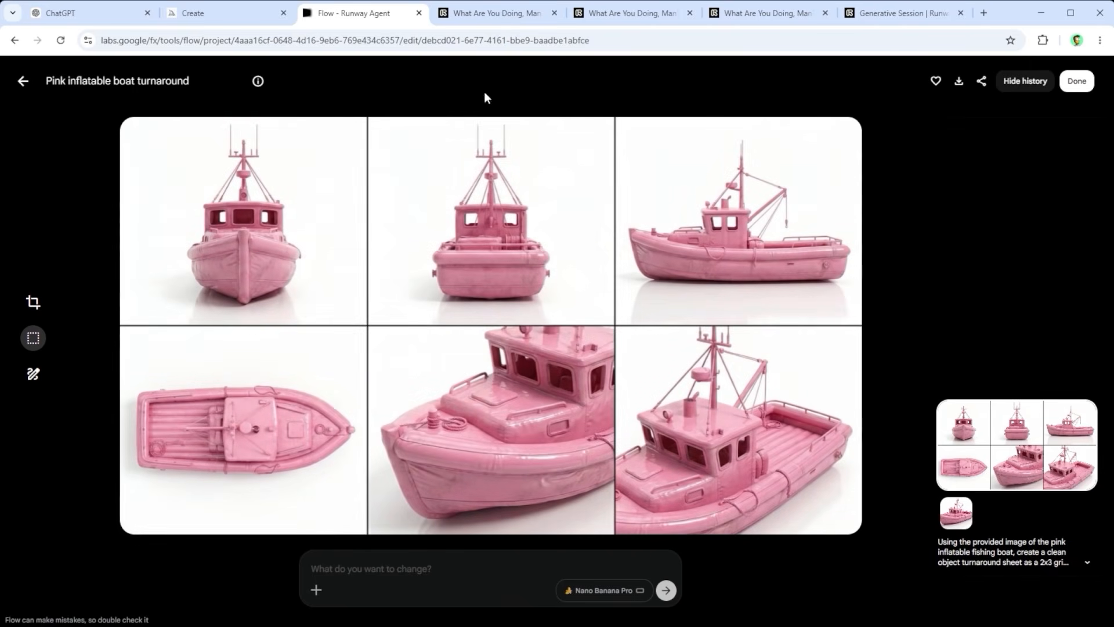
pyautogui.click(23, 84)
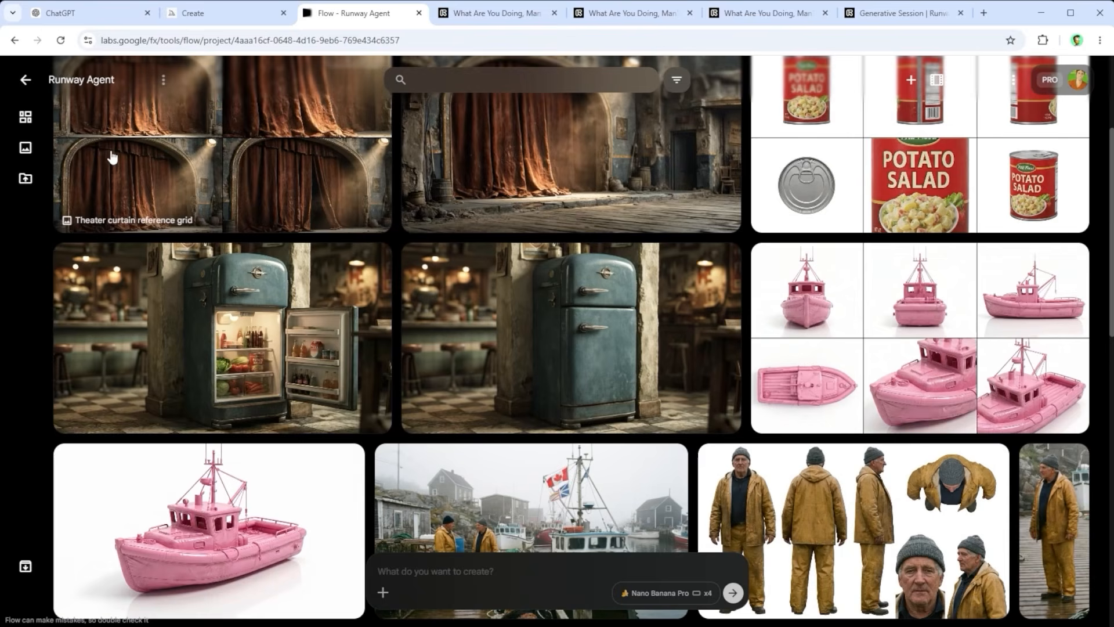
# Step: View the open diner refrigerator image and the red potato salad can turnaround sheet enlarged, one after the other
pyautogui.click(221, 289)
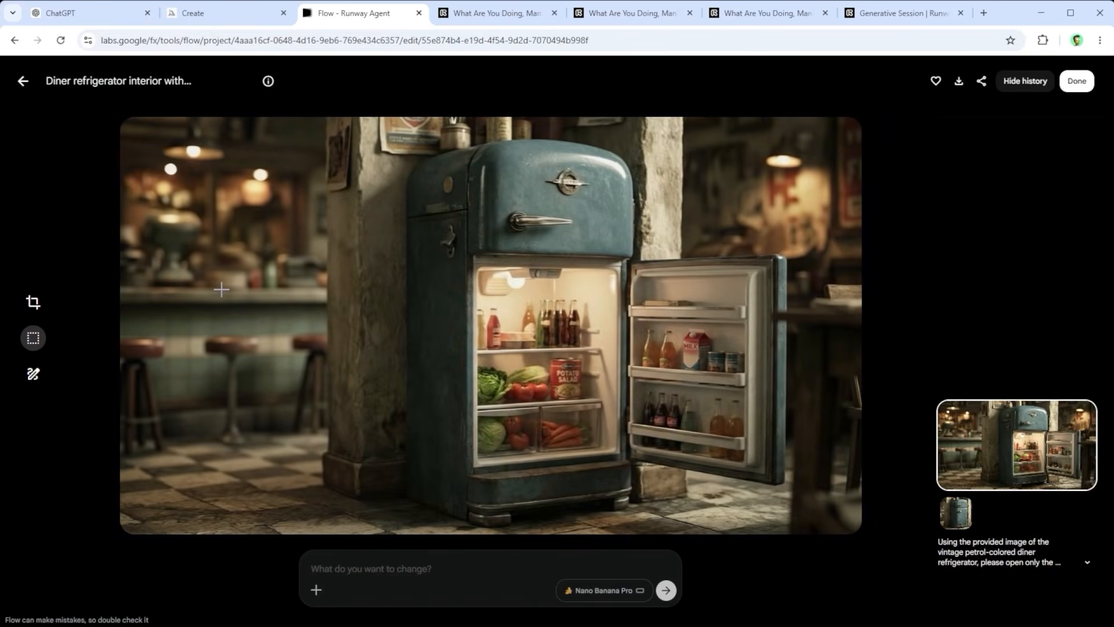
pyautogui.click(23, 84)
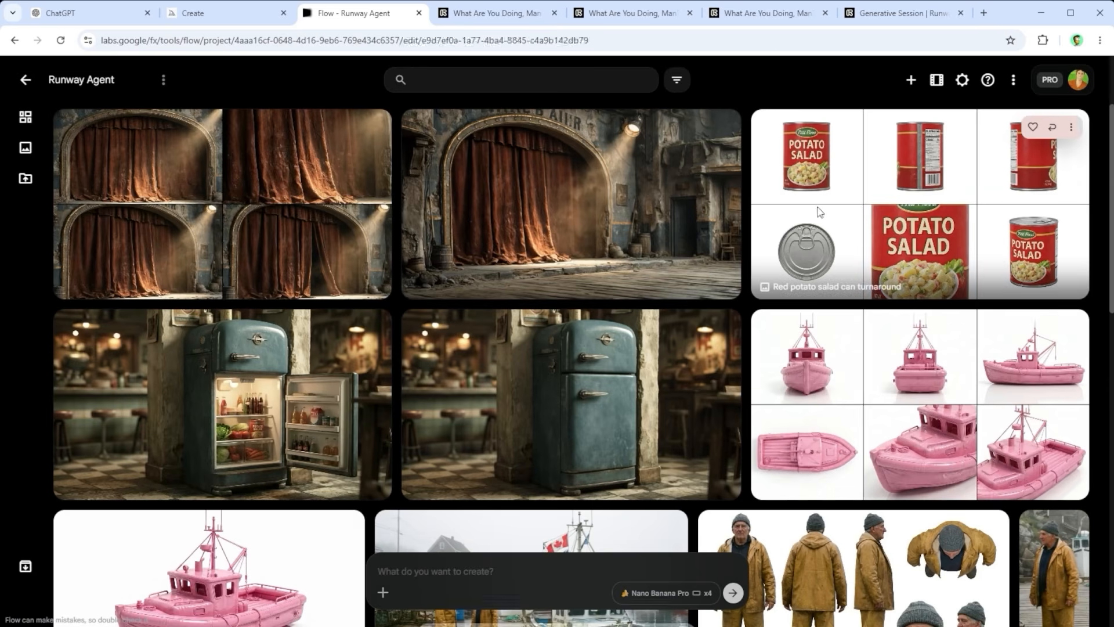
pyautogui.click(772, 156)
pyautogui.click(22, 84)
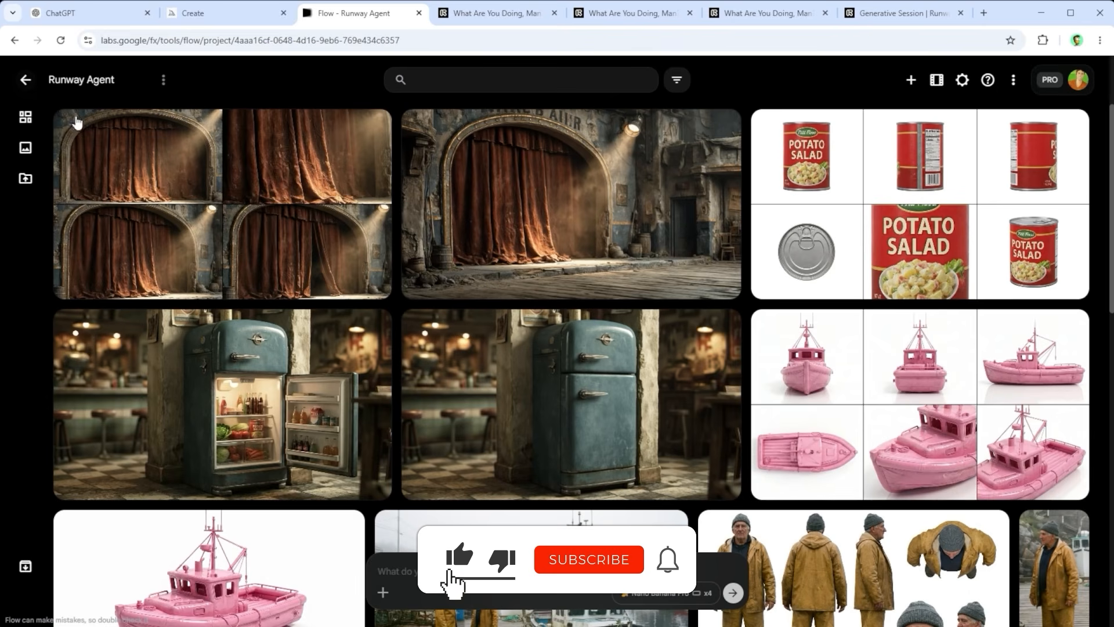
# Step: View the theater stage image and the theater curtain reference grid enlarged, one after the other
pyautogui.click(511, 215)
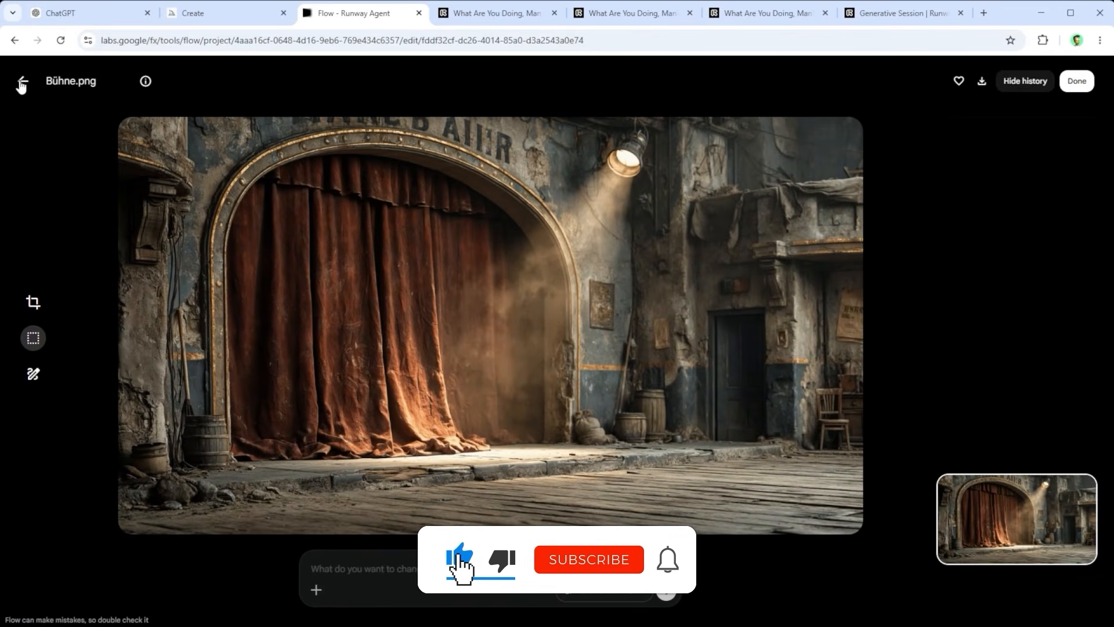
pyautogui.click(22, 84)
pyautogui.click(140, 145)
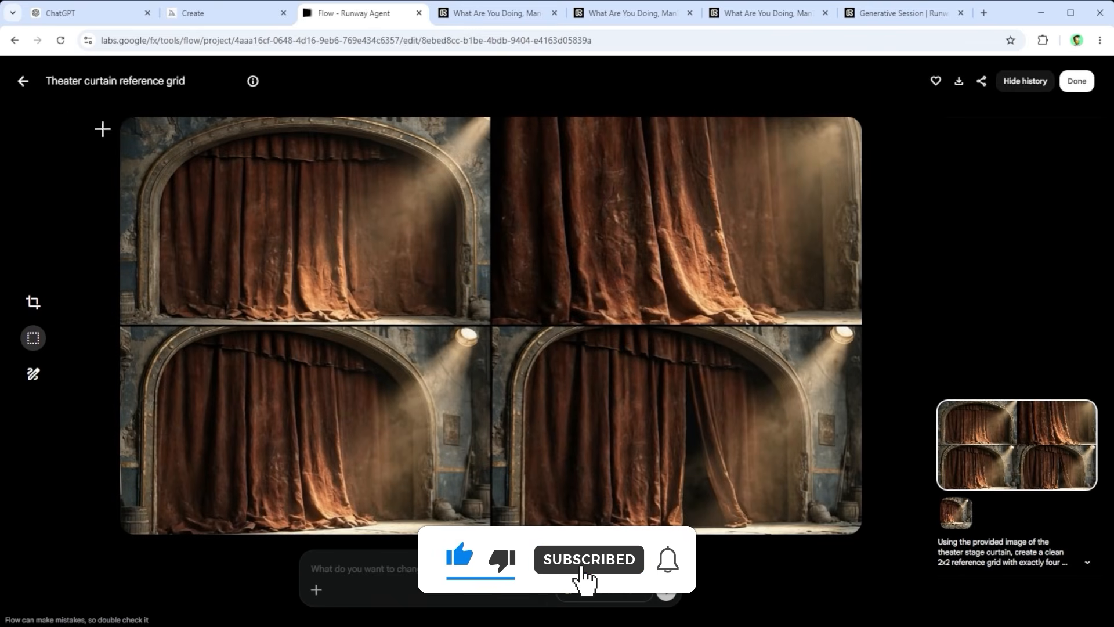
pyautogui.click(25, 83)
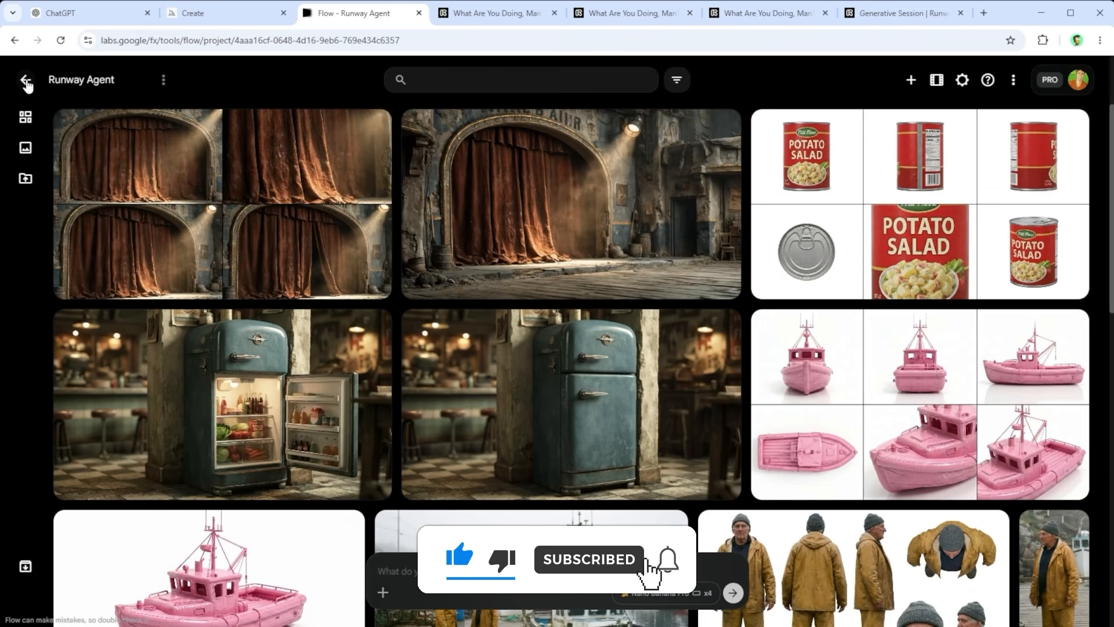
# Step: View the character reference sheet of the older fisherman in the gray beanie enlarged and return to the project overview
pyautogui.scroll(-3, 500, 369)
pyautogui.scroll(-1, 500, 368)
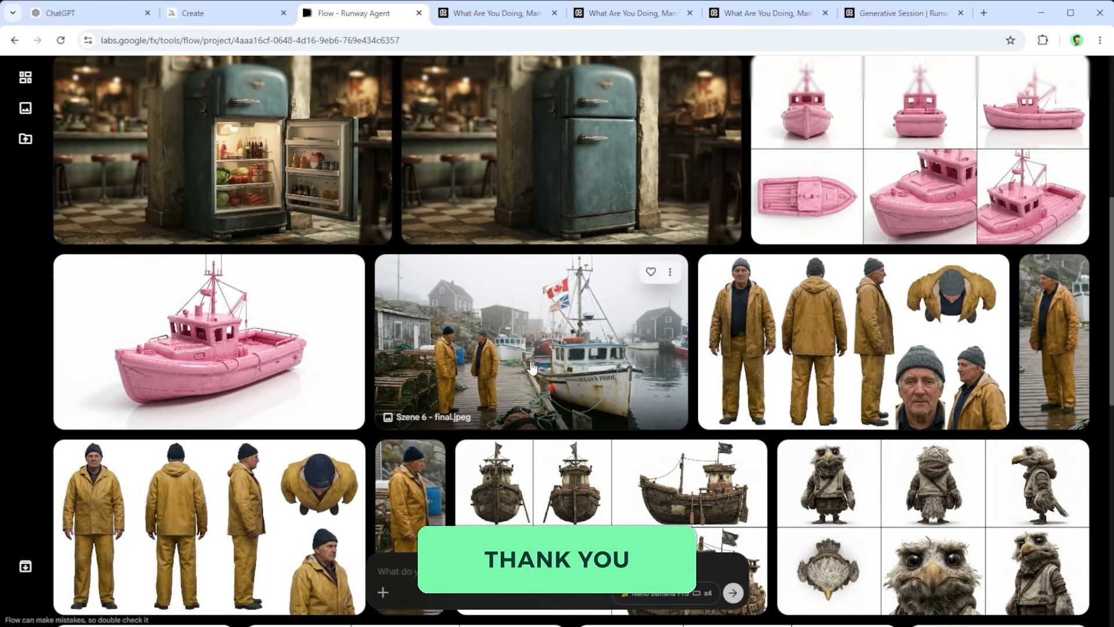
pyautogui.click(812, 322)
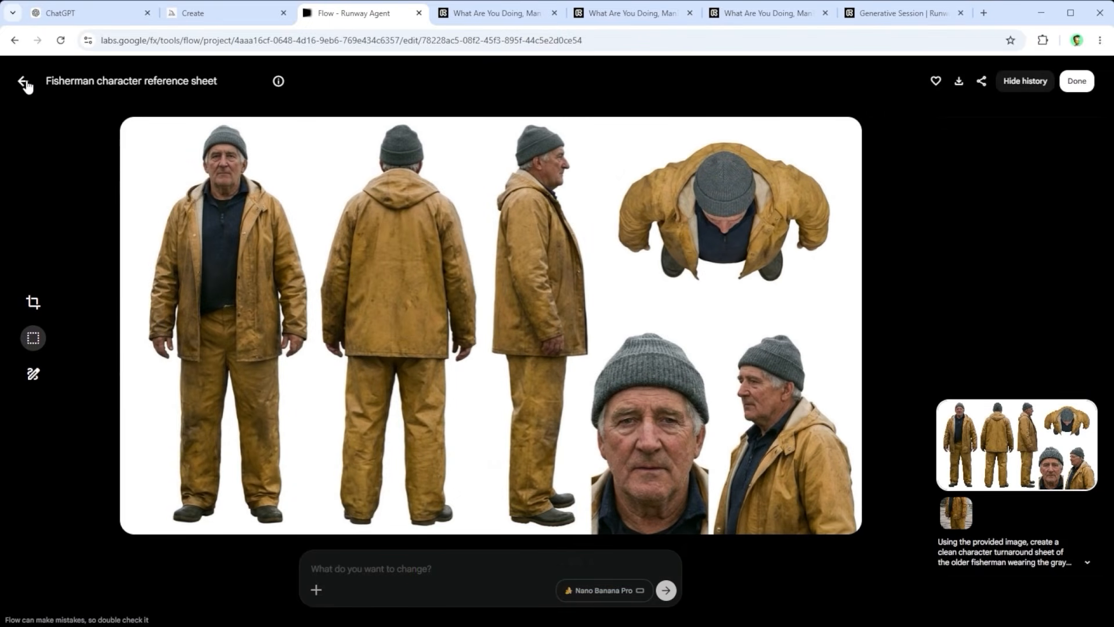
pyautogui.click(24, 84)
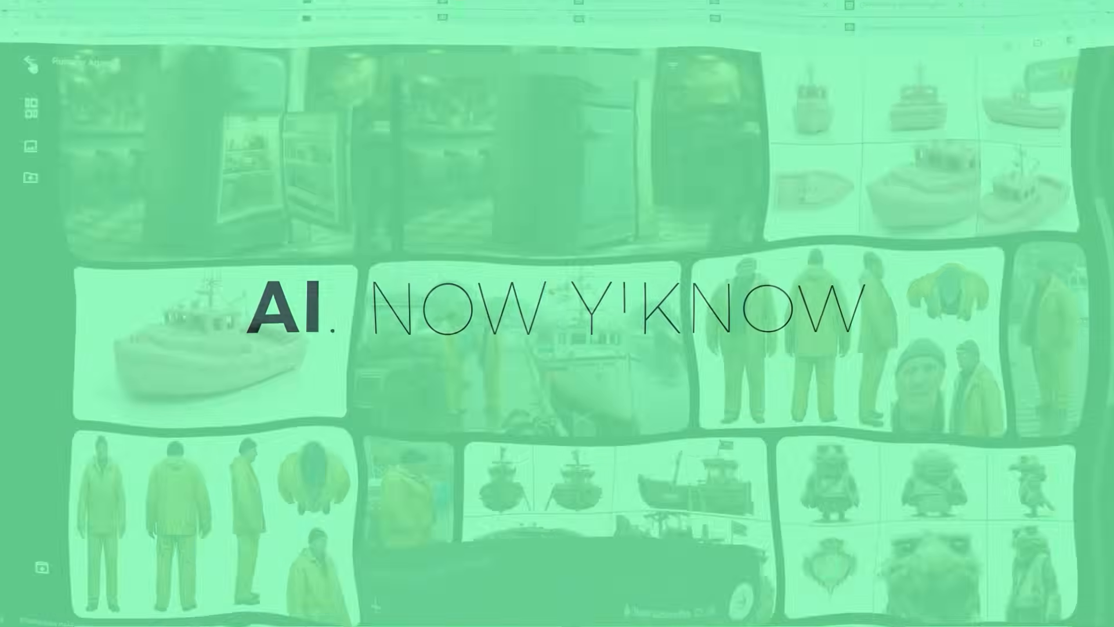